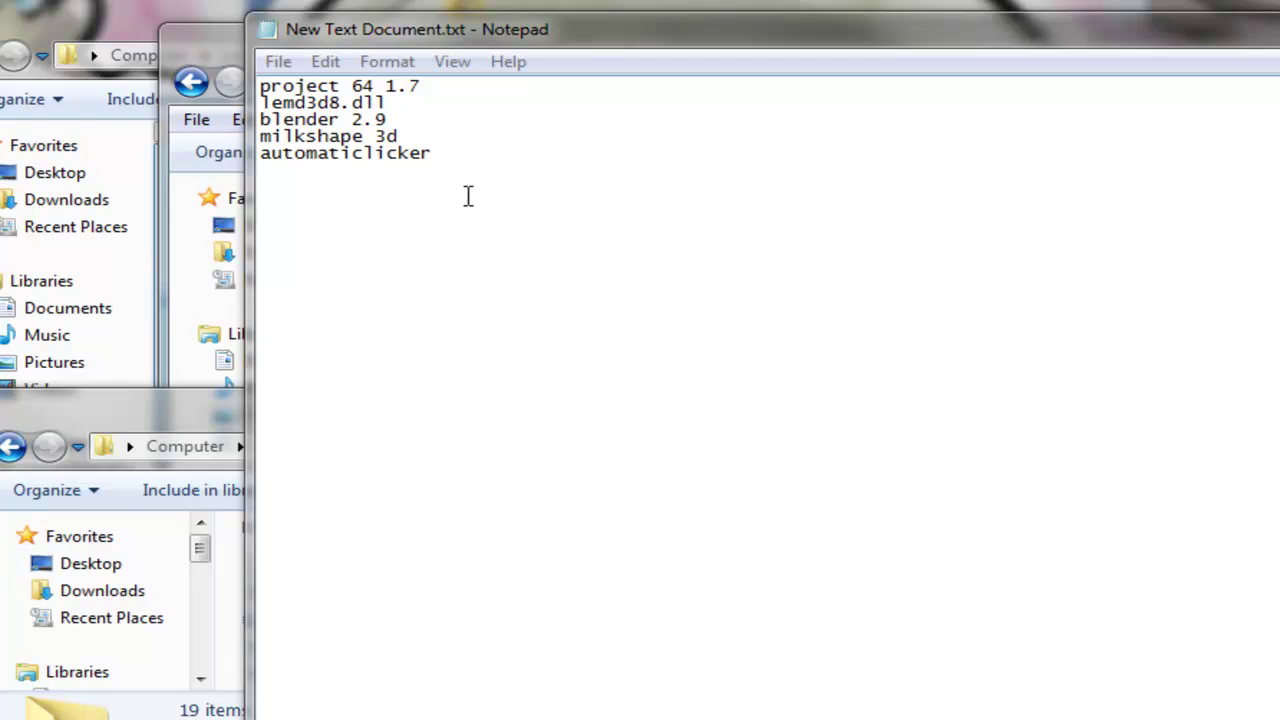
# - Go to the Plugin\GFX folder of the Project64 1.7 installation and find the LemD3D8.dll file
pyautogui.click(224, 616)
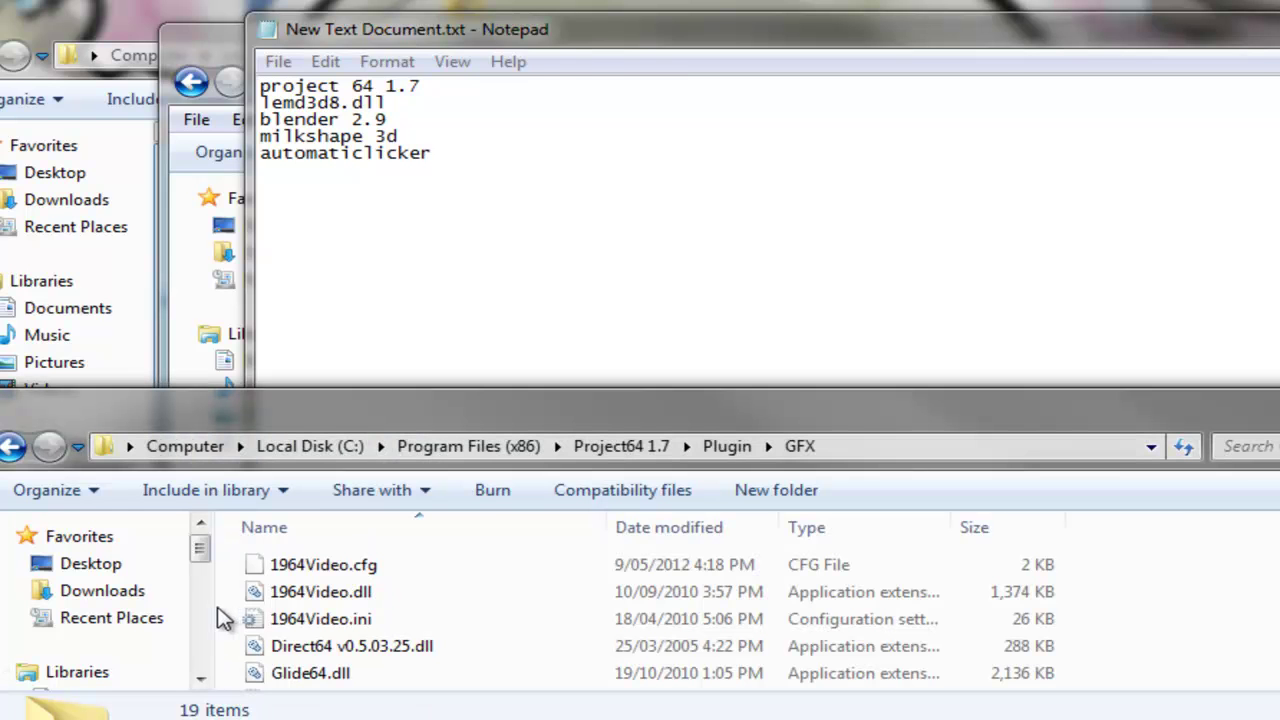
pyautogui.click(615, 445)
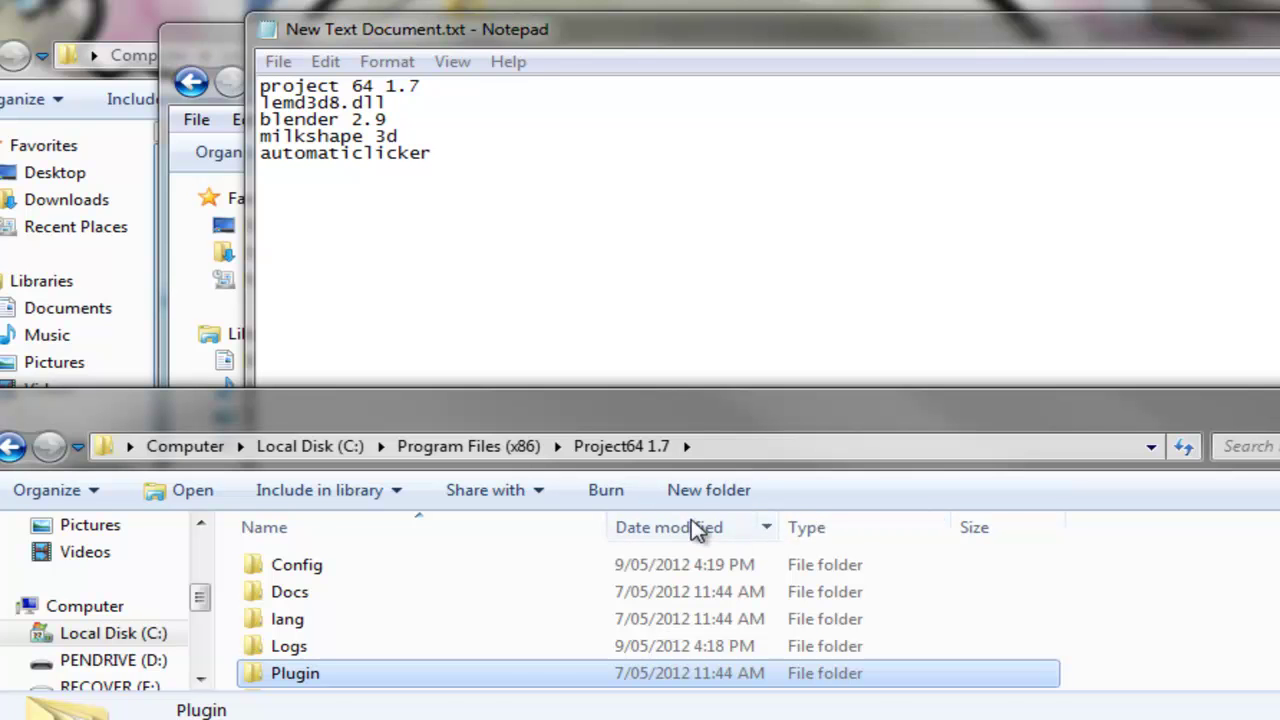
pyautogui.doubleClick(300, 674)
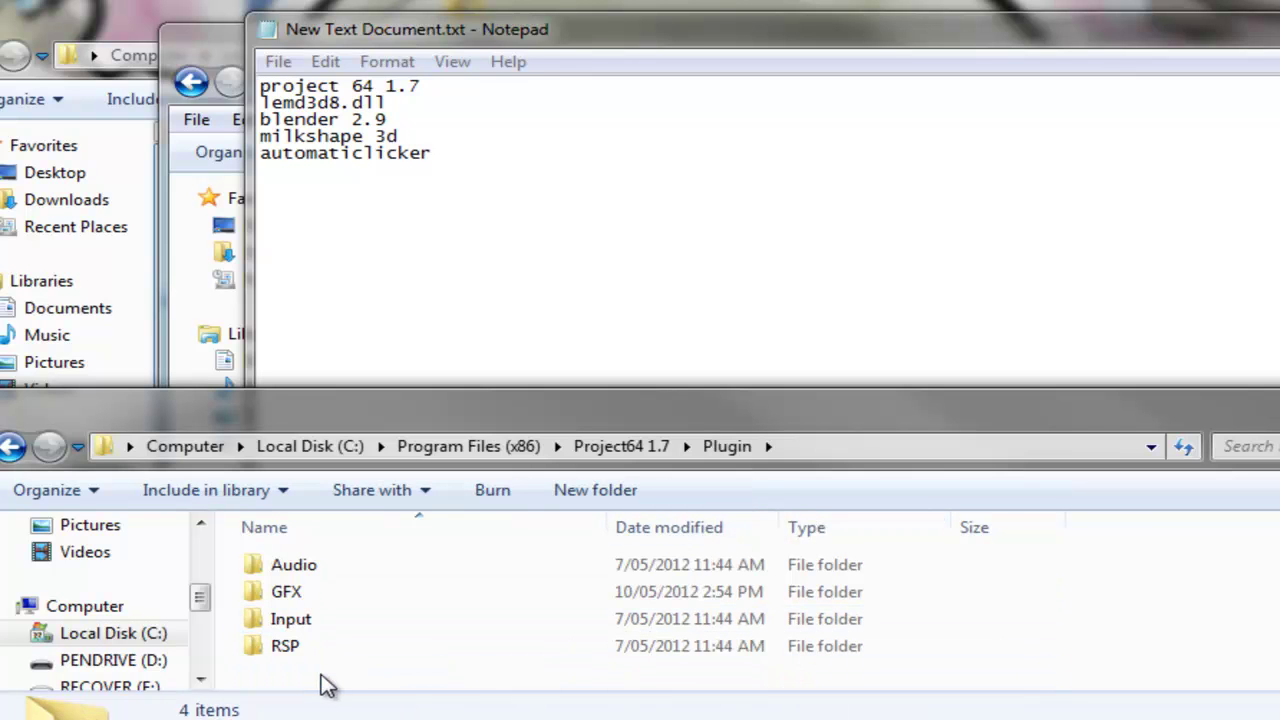
pyautogui.doubleClick(288, 592)
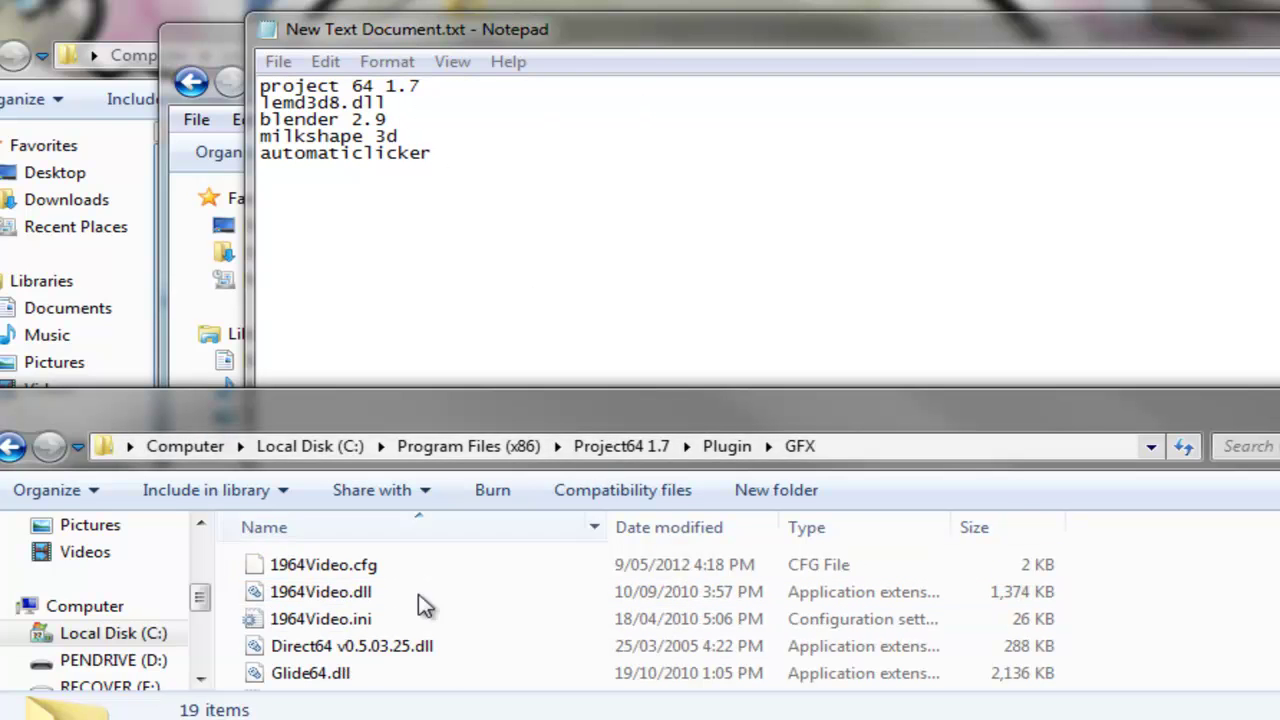
pyautogui.click(318, 621)
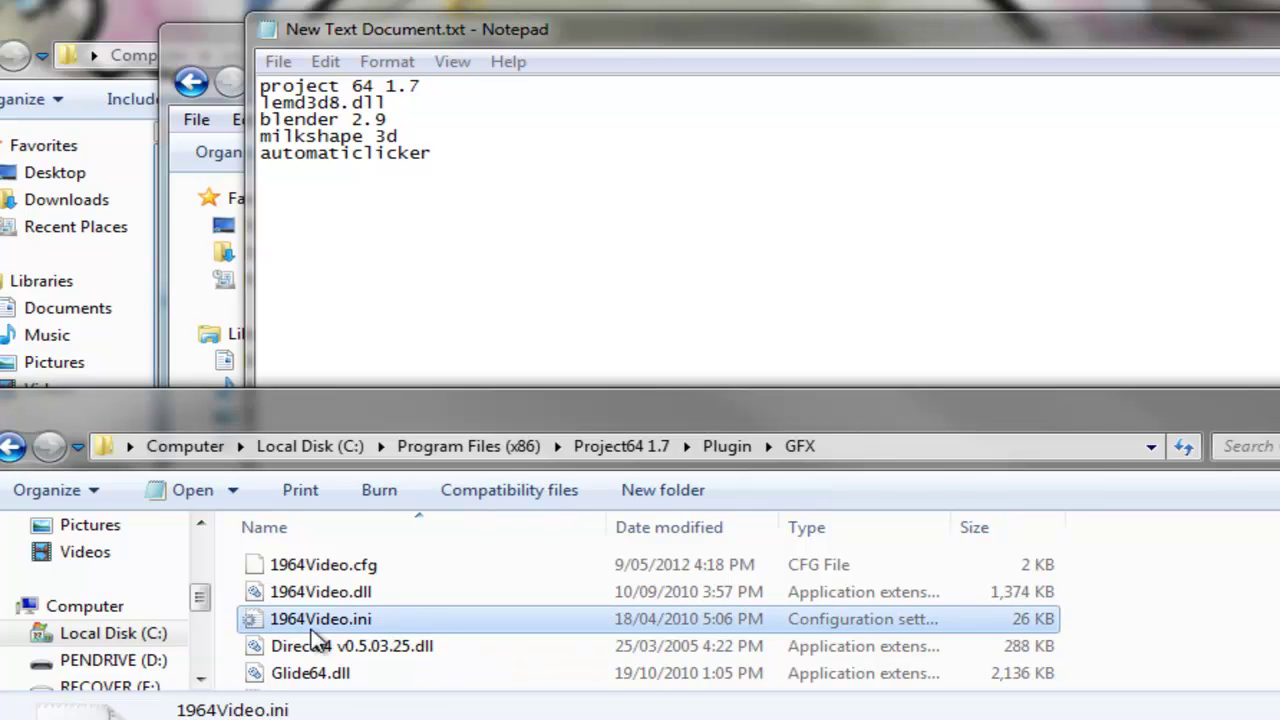
pyautogui.press('l')
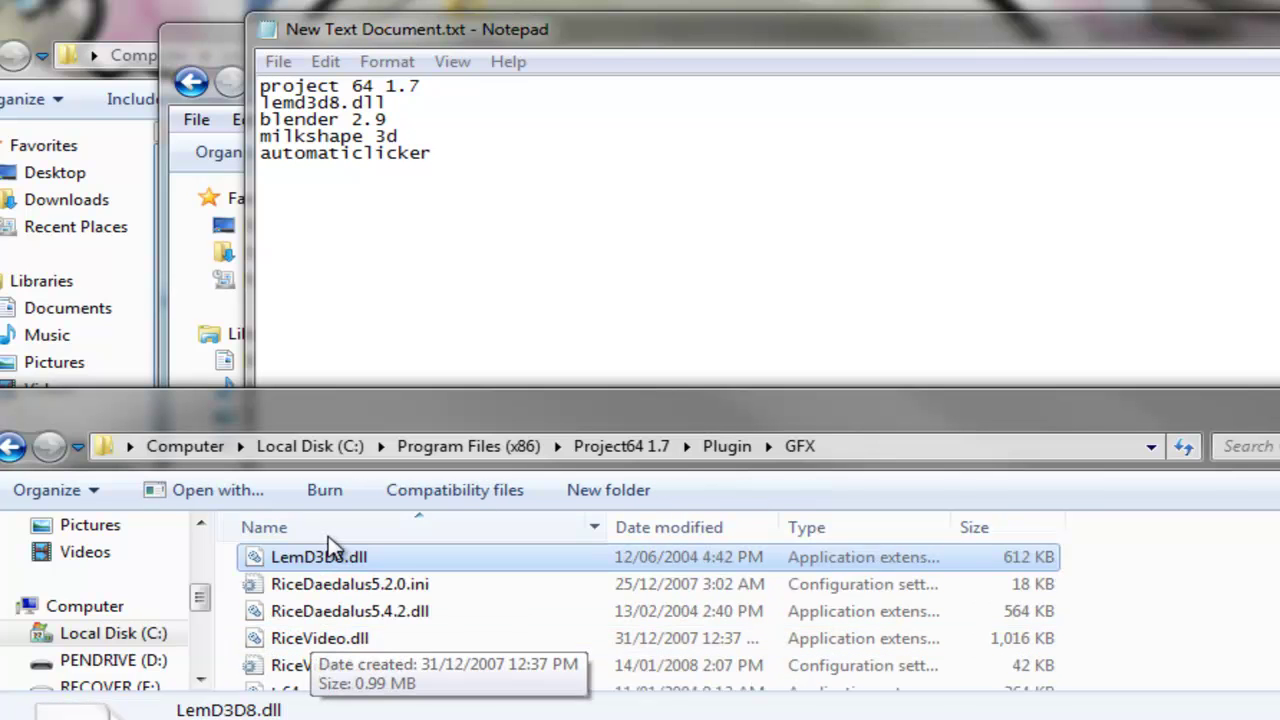
# - Open the VRML folder on Local Disk (C:) and look through its model subfolders
pyautogui.click(308, 450)
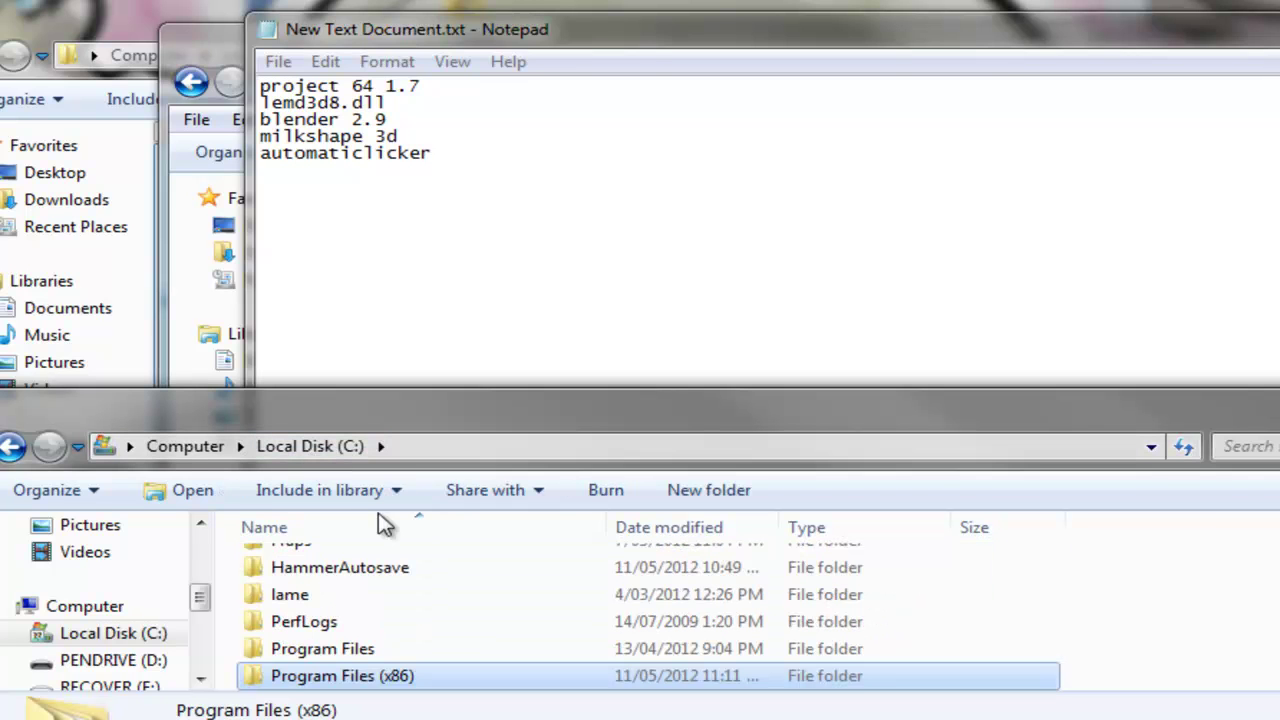
pyautogui.click(366, 572)
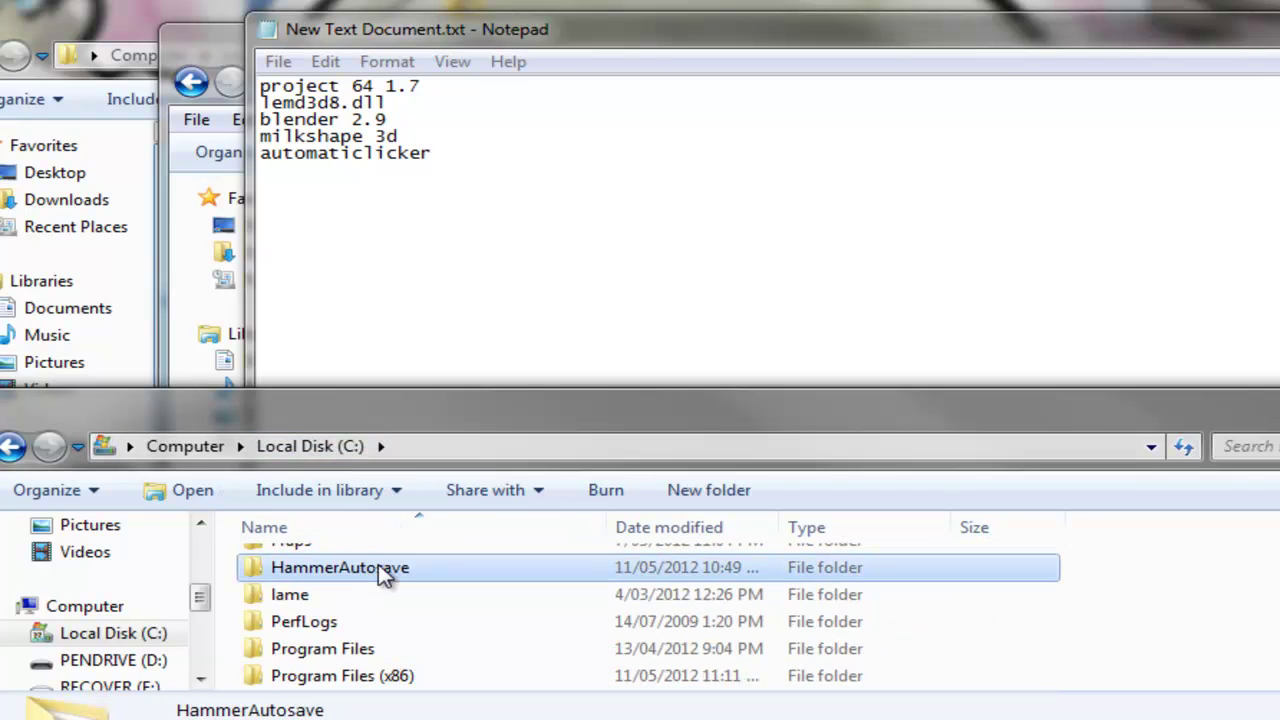
pyautogui.press('v')
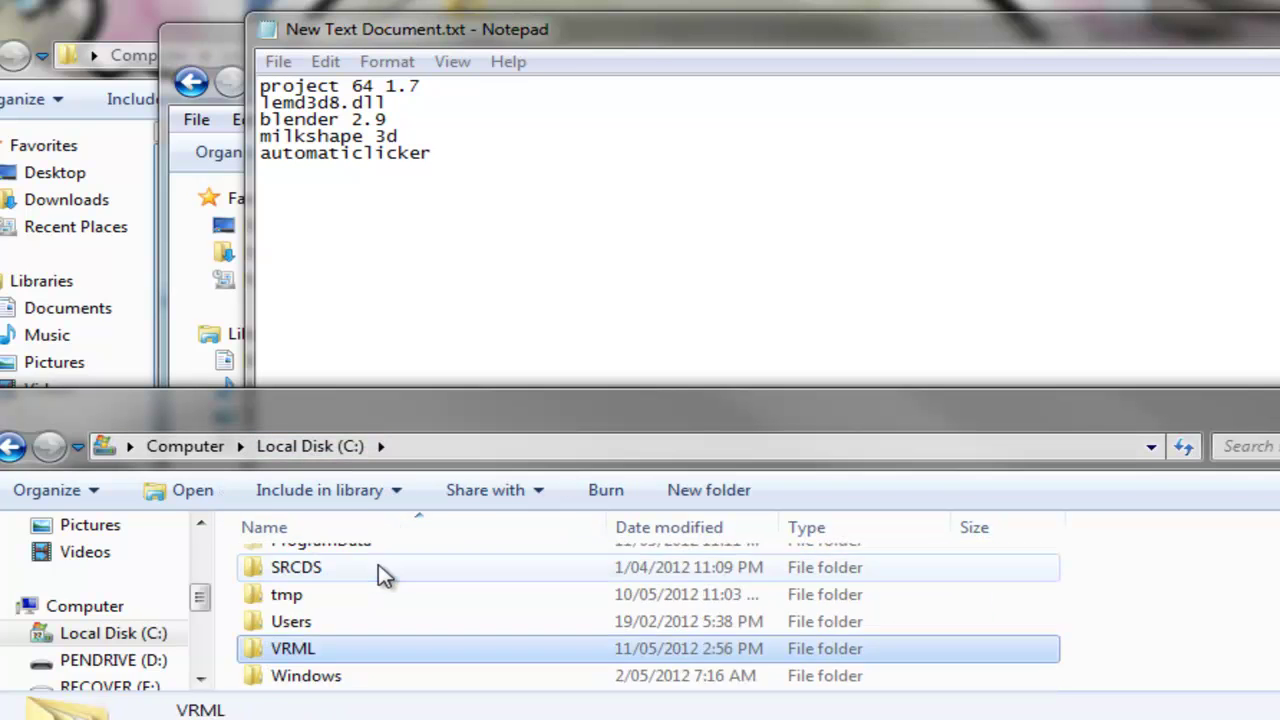
pyautogui.doubleClick(330, 660)
pyautogui.scroll(-2, 337, 657)
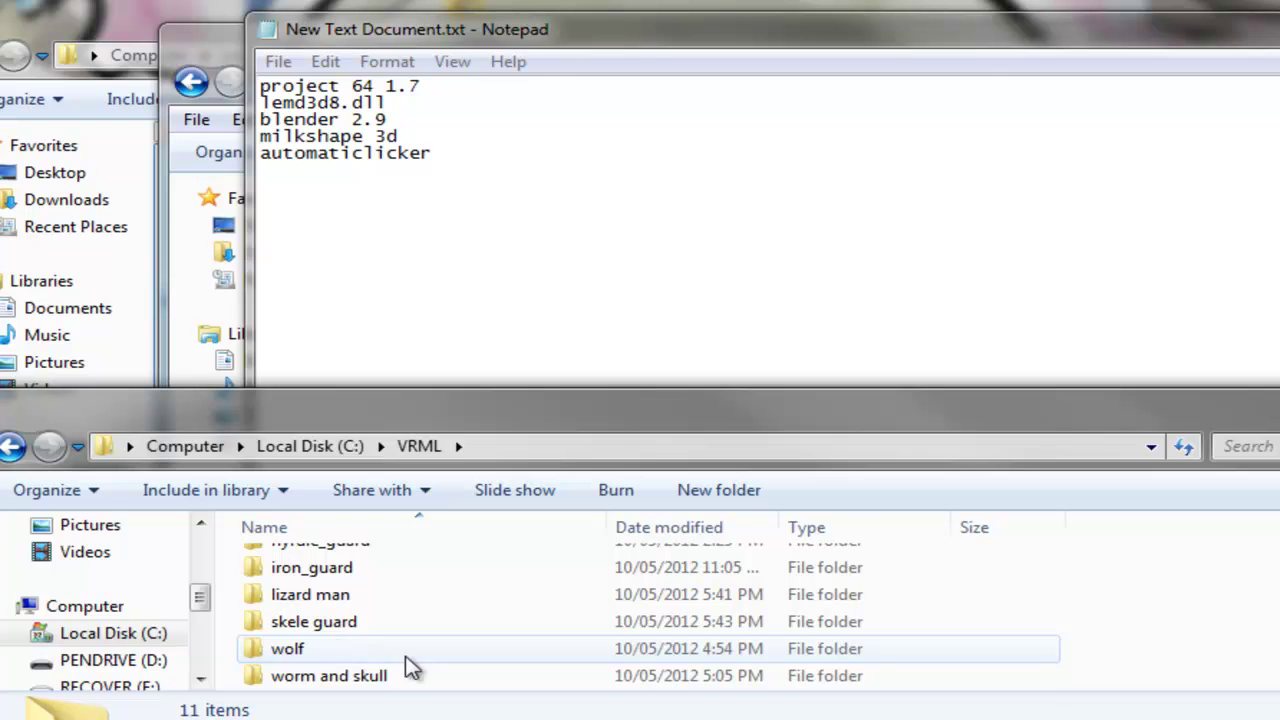
pyautogui.scroll(1, 440, 640)
pyautogui.scroll(1, 403, 608)
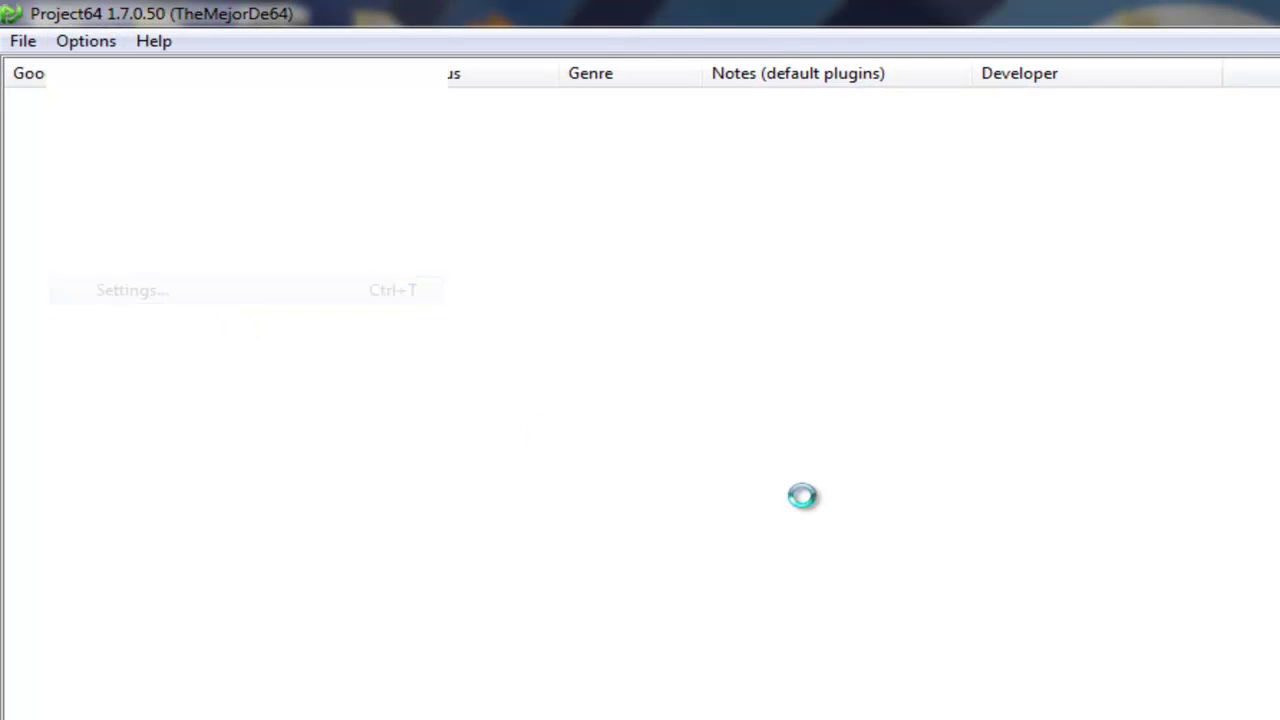
# - Switch to Project64 and choose Nemu64 Graphics (combine debug) as the video plugin in its plugin settings
pyautogui.click(920, 604)
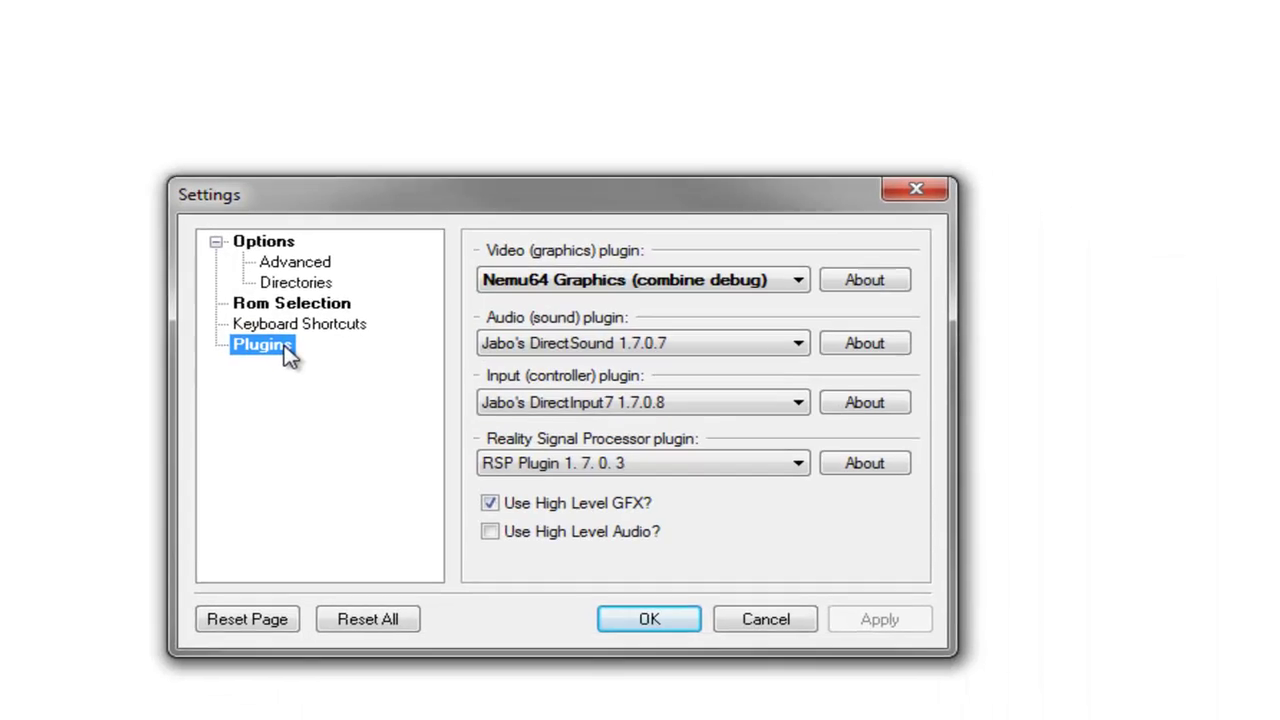
pyautogui.click(632, 281)
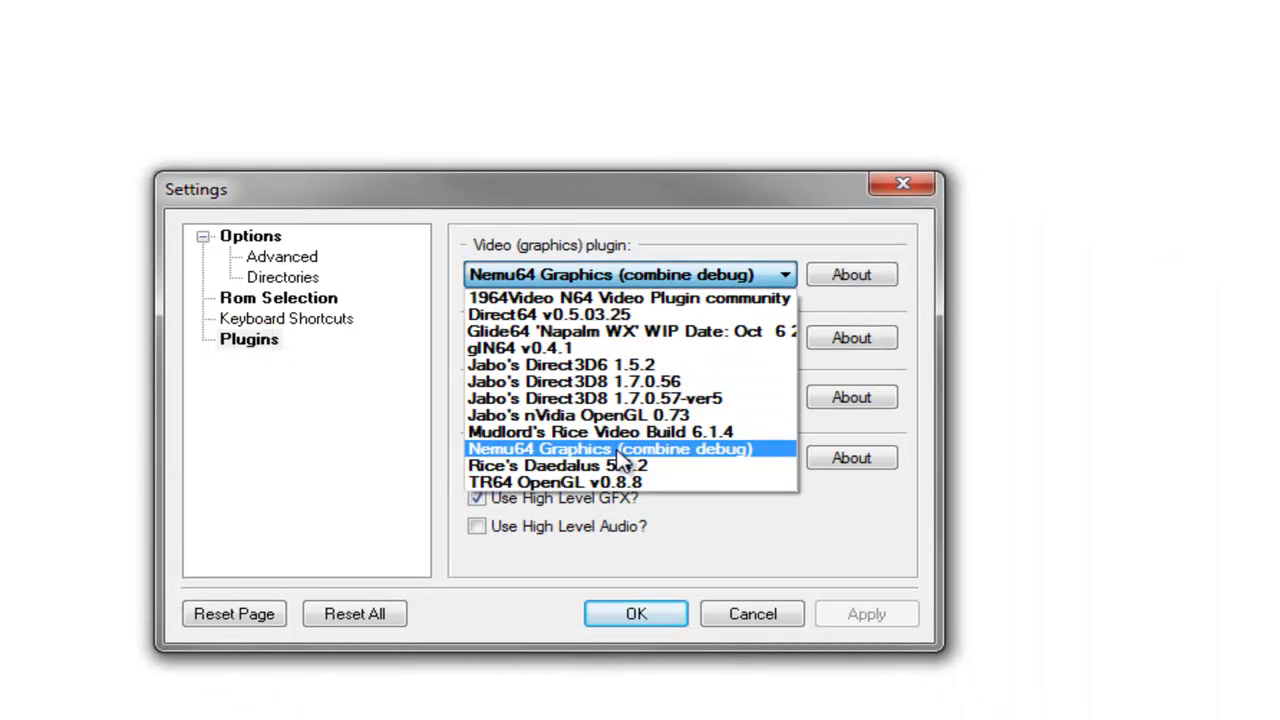
pyautogui.click(748, 468)
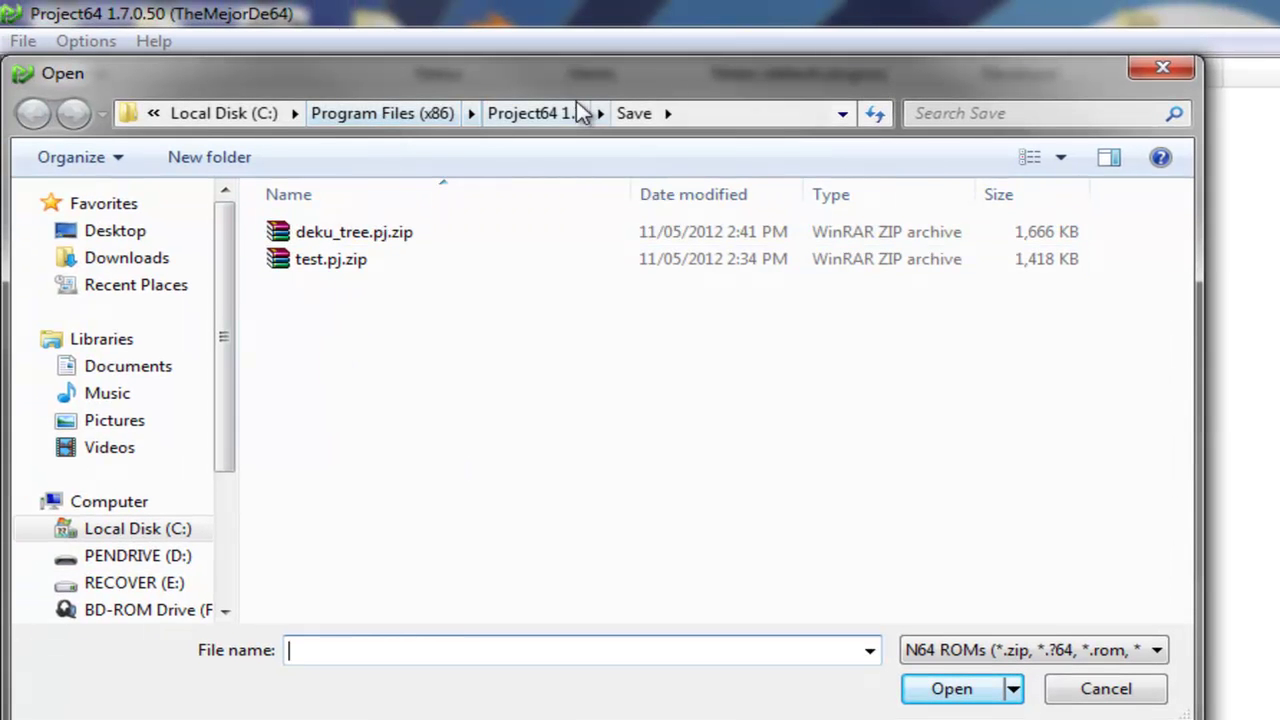
# - Load the 32,768 KB Legend of Zelda, The - Ocarina of Time ROM from the Project64 1.7 roms folder
pyautogui.click(560, 113)
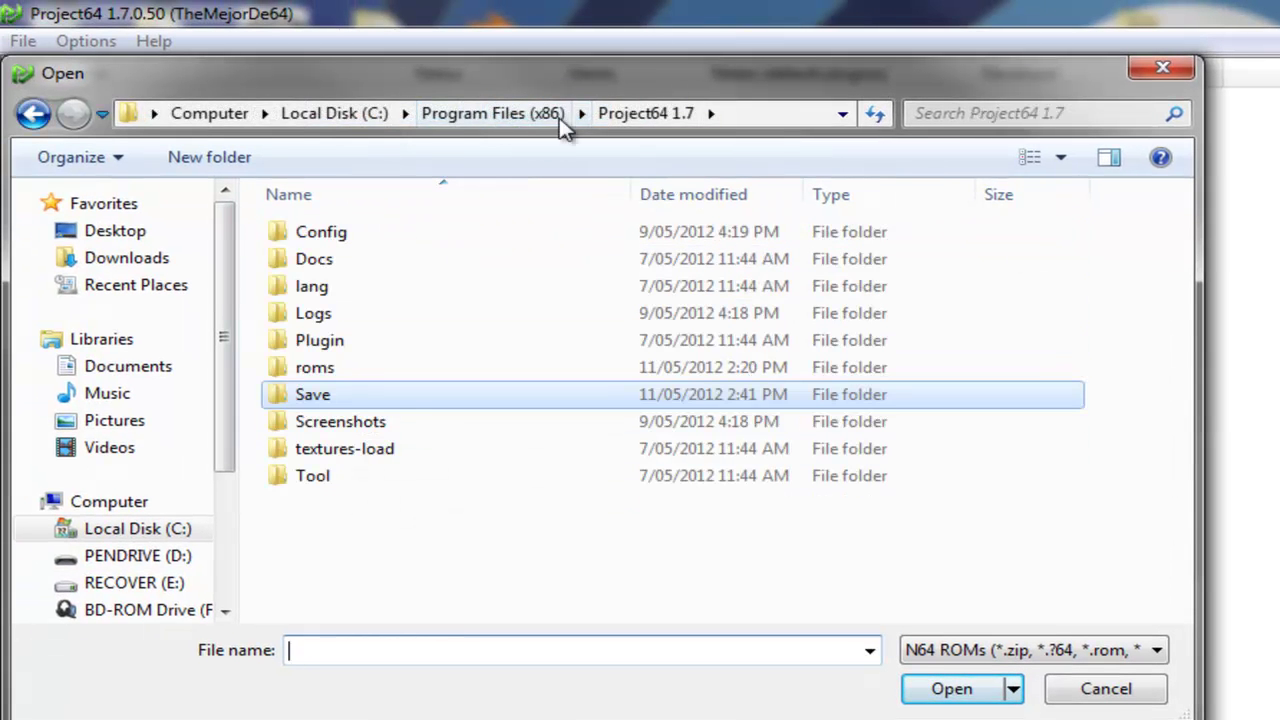
pyautogui.click(320, 369)
pyautogui.doubleClick(318, 370)
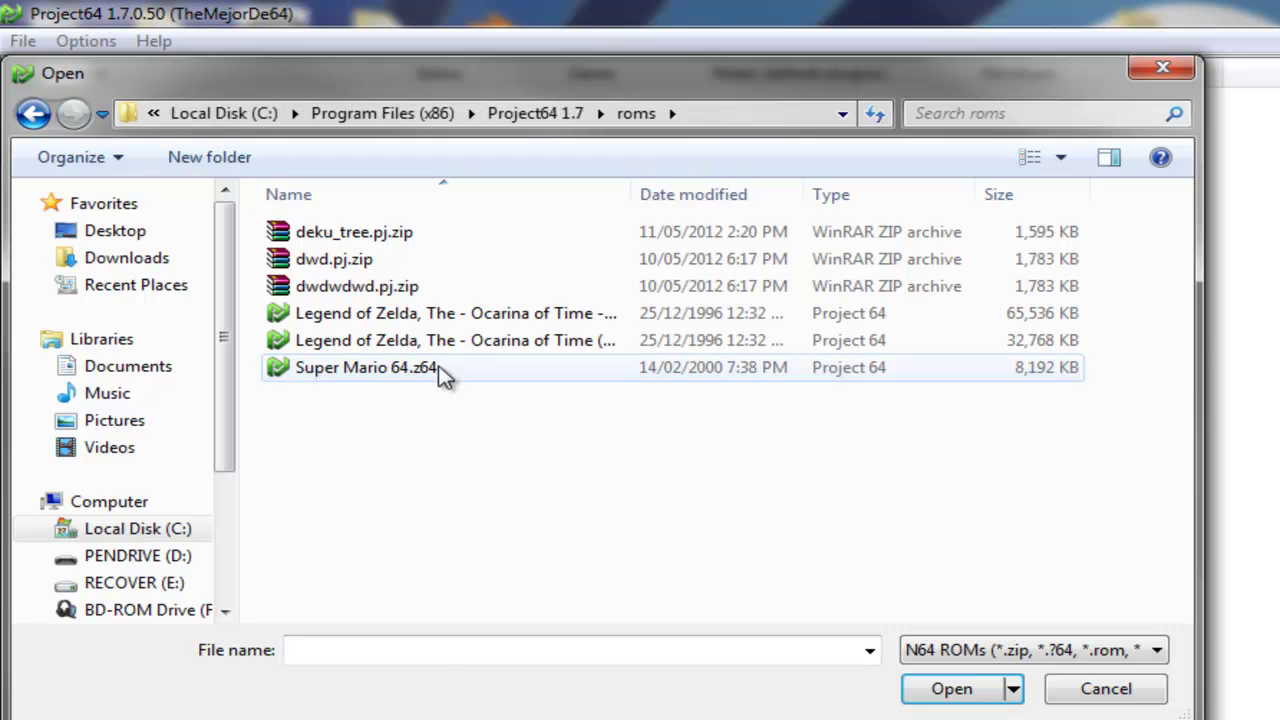
pyautogui.click(475, 342)
pyautogui.doubleClick(475, 342)
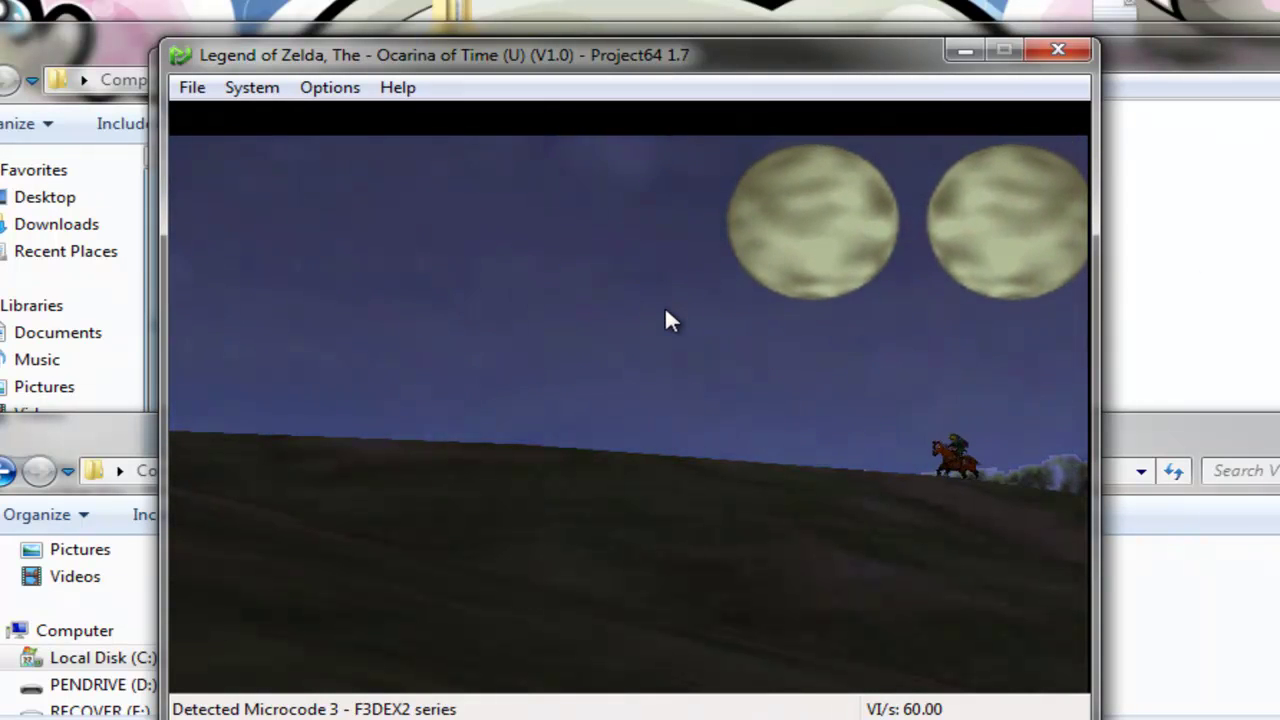
# - Start the game, choose File 1, and load the save state set inside the Deku Tree
pyautogui.press('Return')
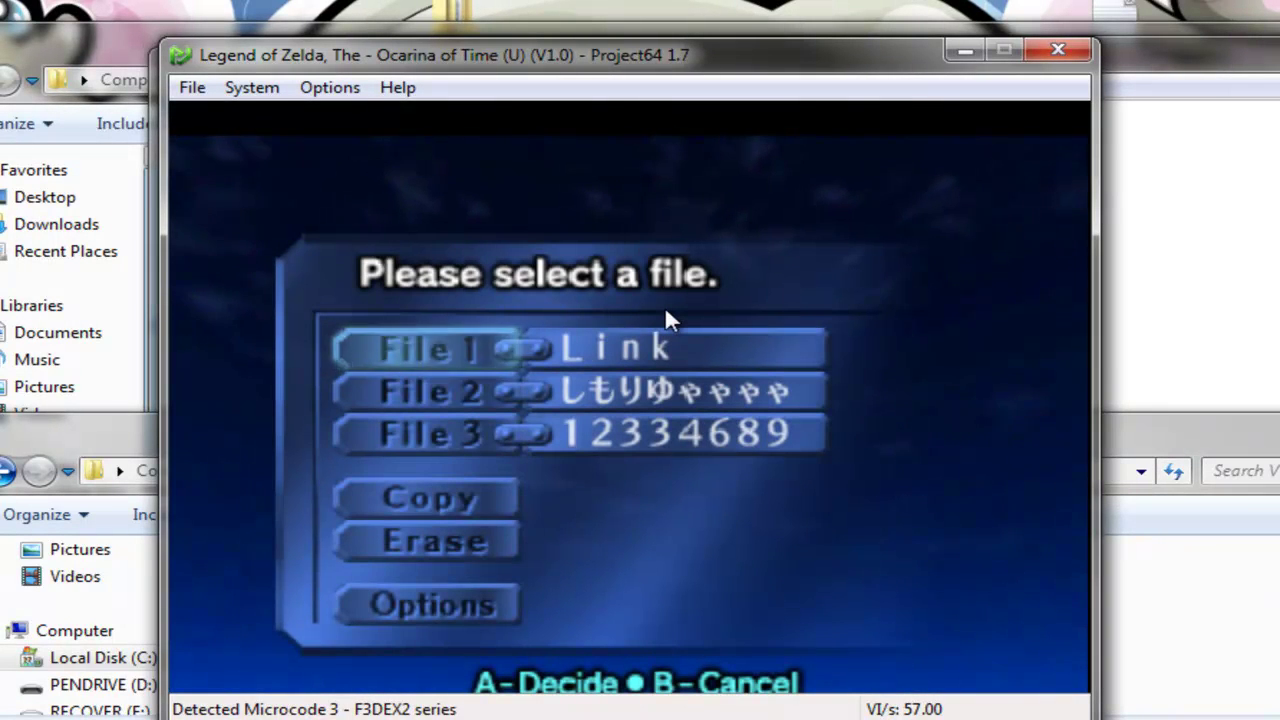
pyautogui.press('x')
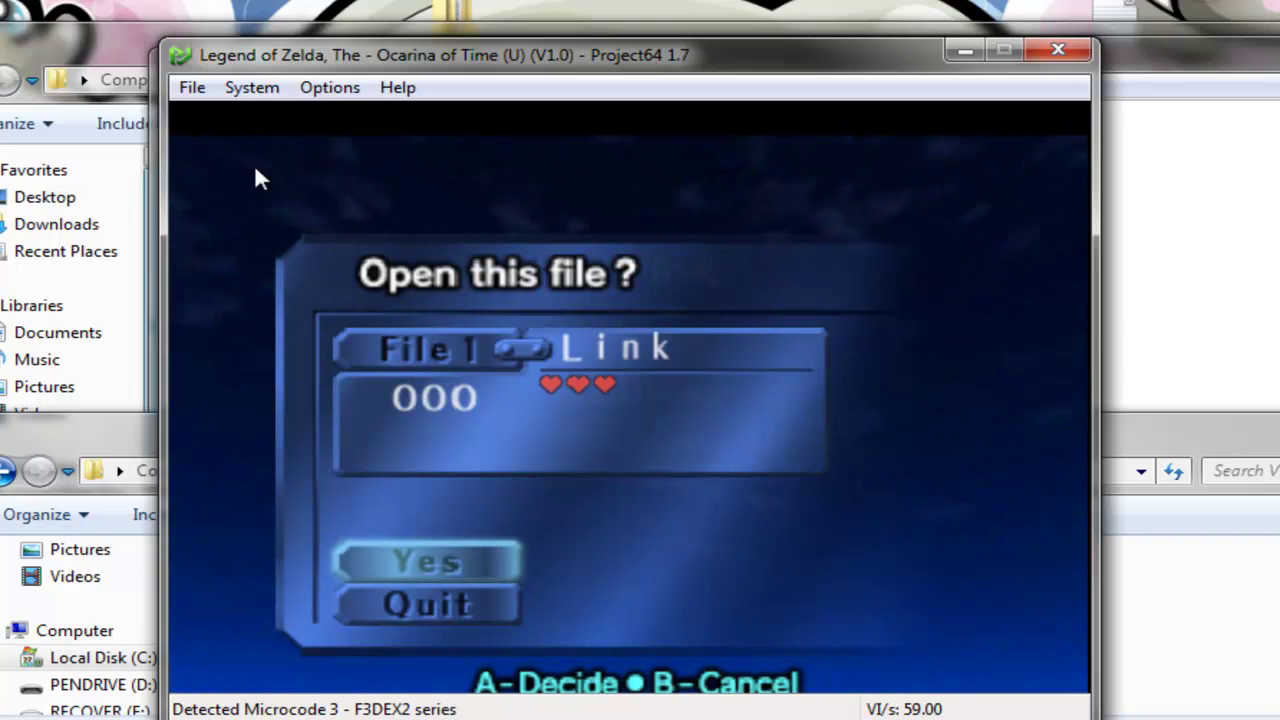
pyautogui.click(266, 95)
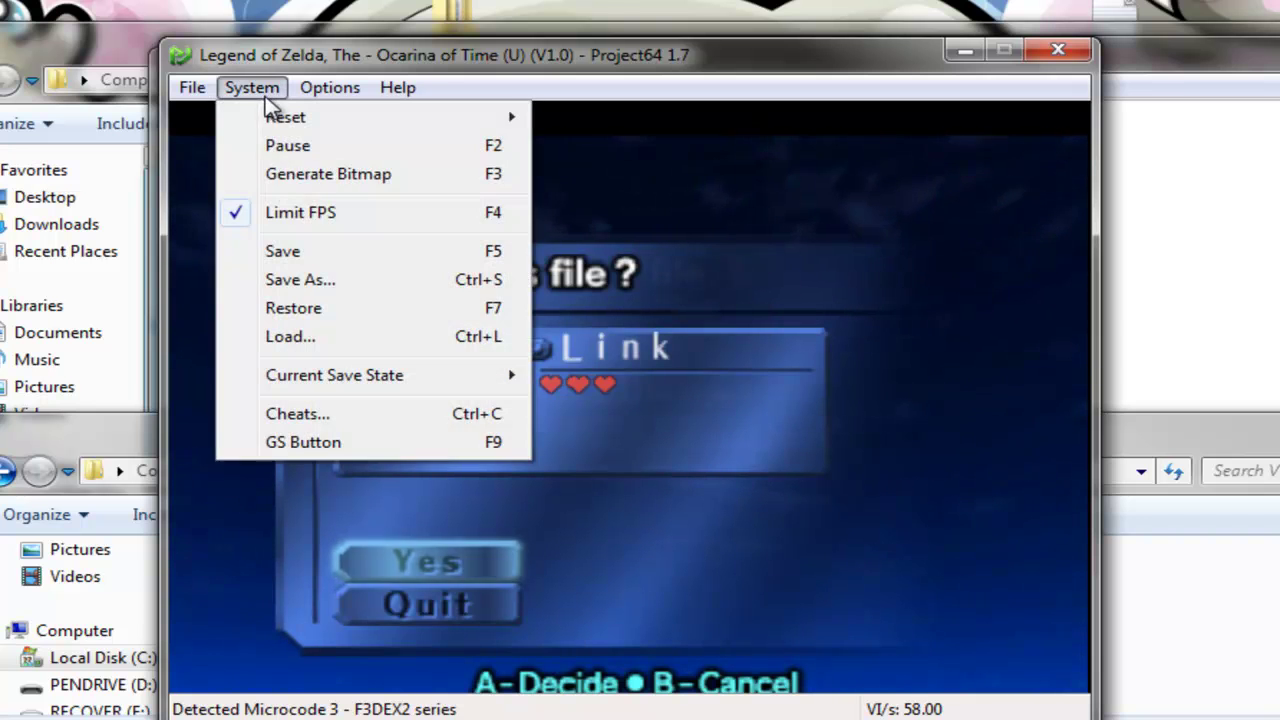
pyautogui.click(325, 340)
pyautogui.doubleClick(494, 277)
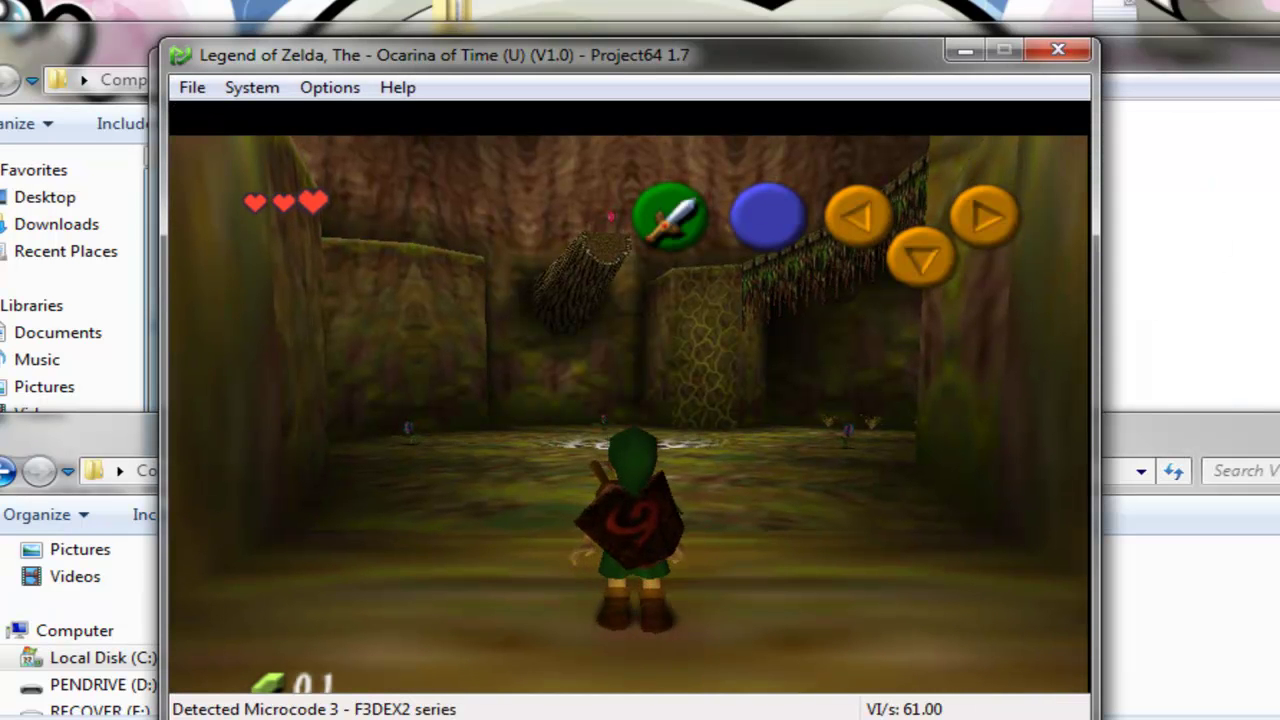
# - Walk Link past the web on the floor to the plant enemy so that the whole plant is in view
pyautogui.press('Up')
pyautogui.press('Right')
pyautogui.press('Right')
pyautogui.press('z')
pyautogui.press('Up')
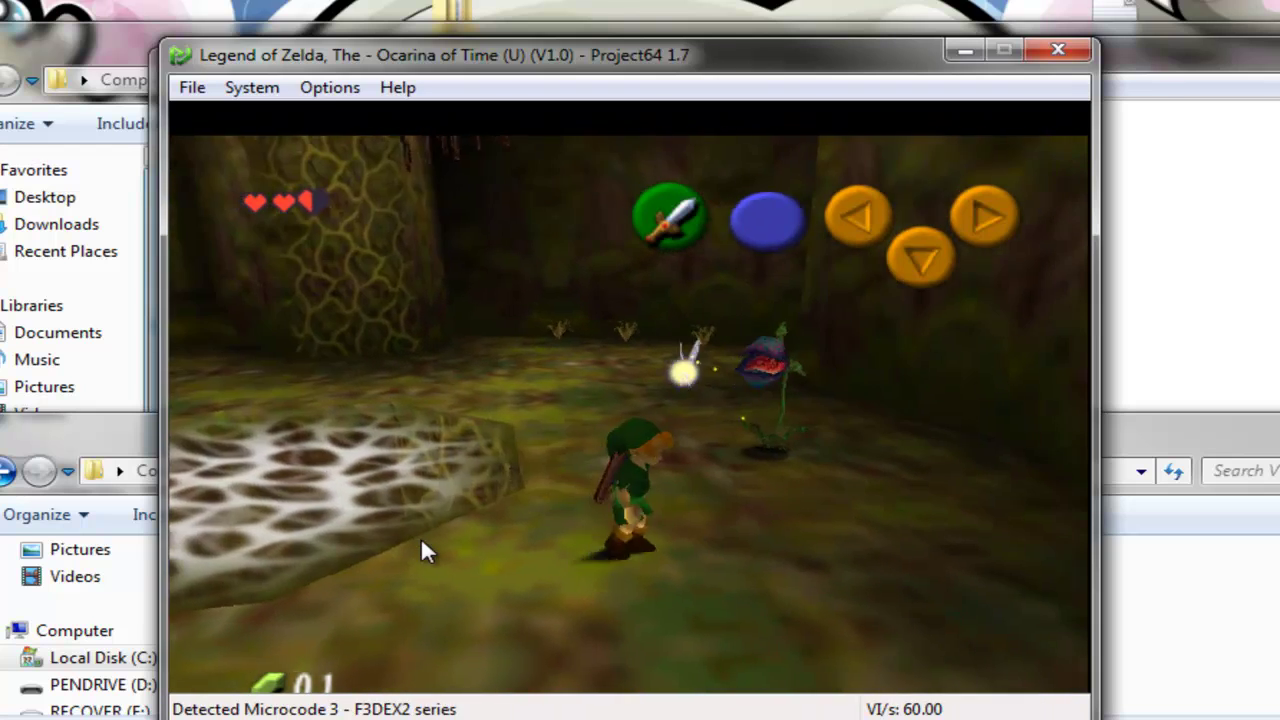
pyautogui.press('Down')
pyautogui.press('Up')
pyautogui.press('Up')
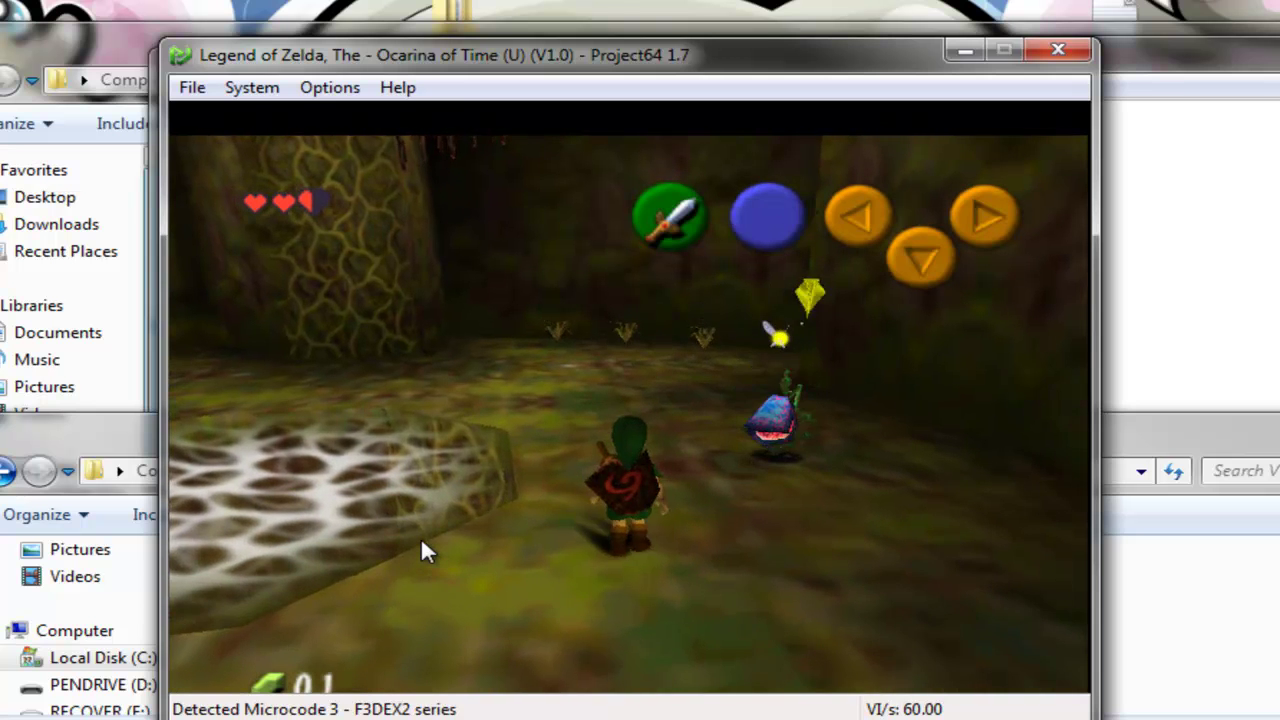
pyautogui.press('Down')
pyautogui.press('Up')
pyautogui.press('Up')
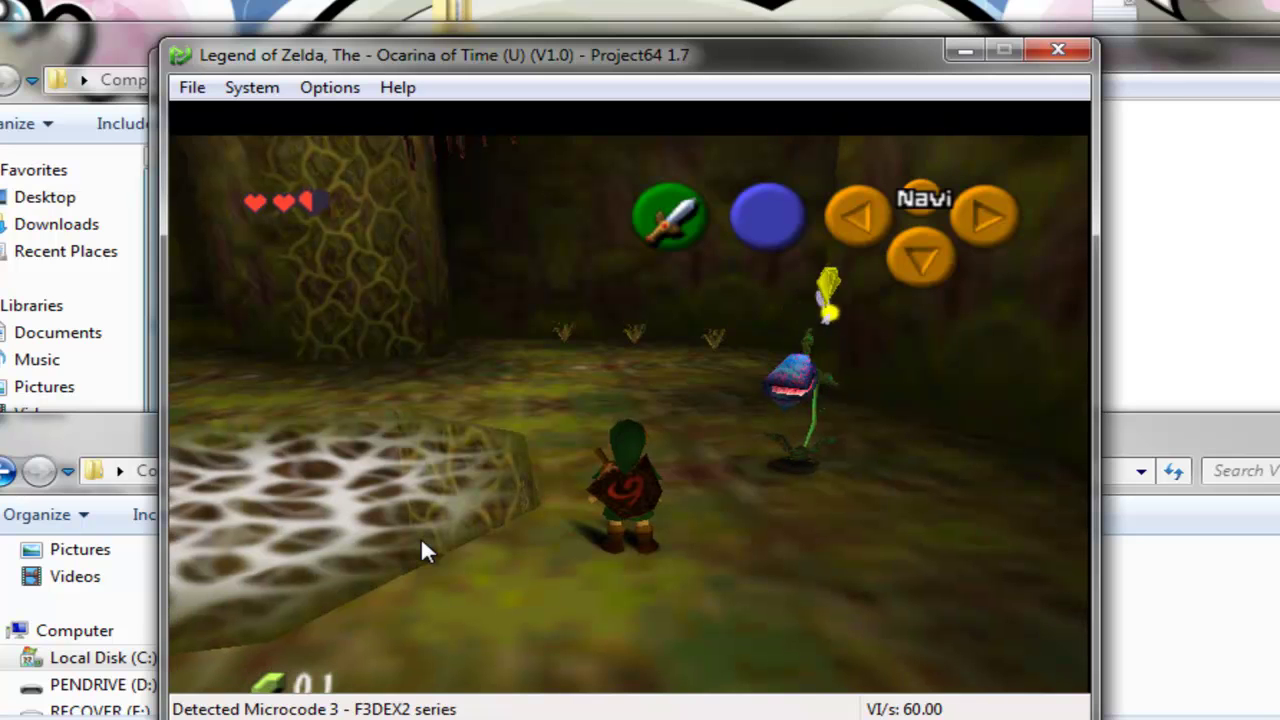
# - Pause the emulation and export the current scene with Export VRML enabled in the graphics plugin's video debugger
pyautogui.press('F2')
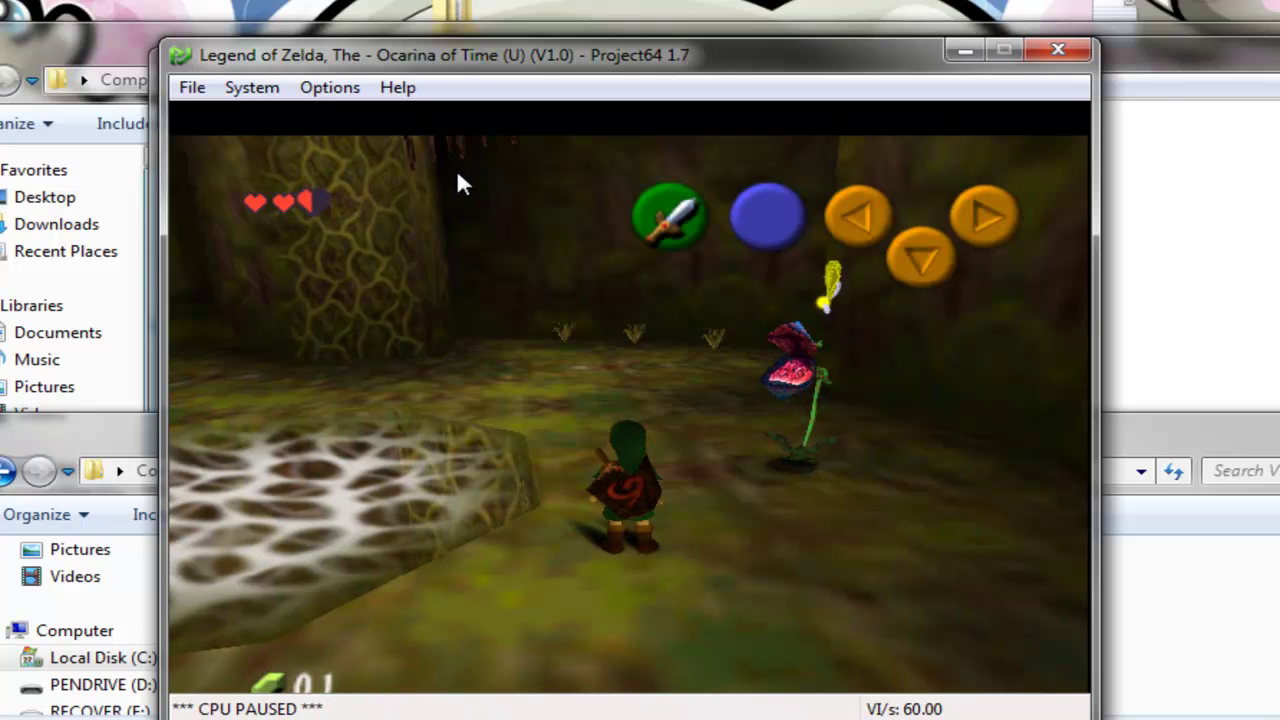
pyautogui.click(328, 88)
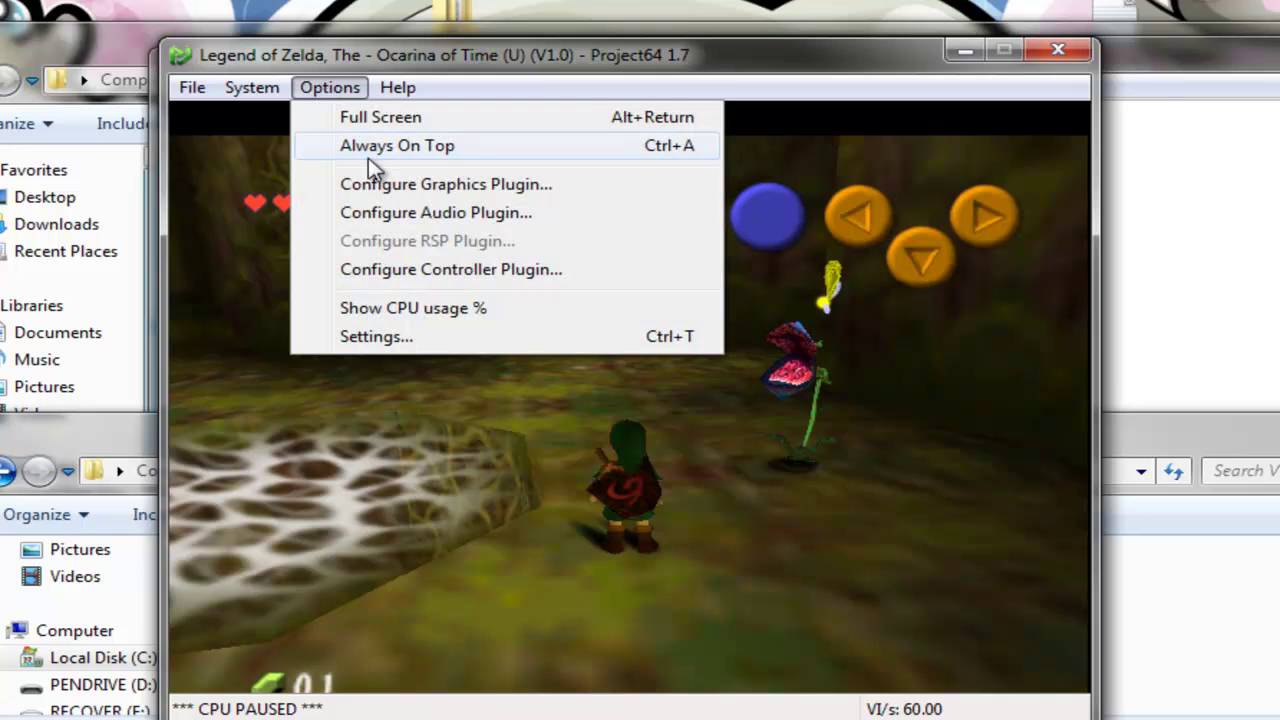
pyautogui.click(372, 186)
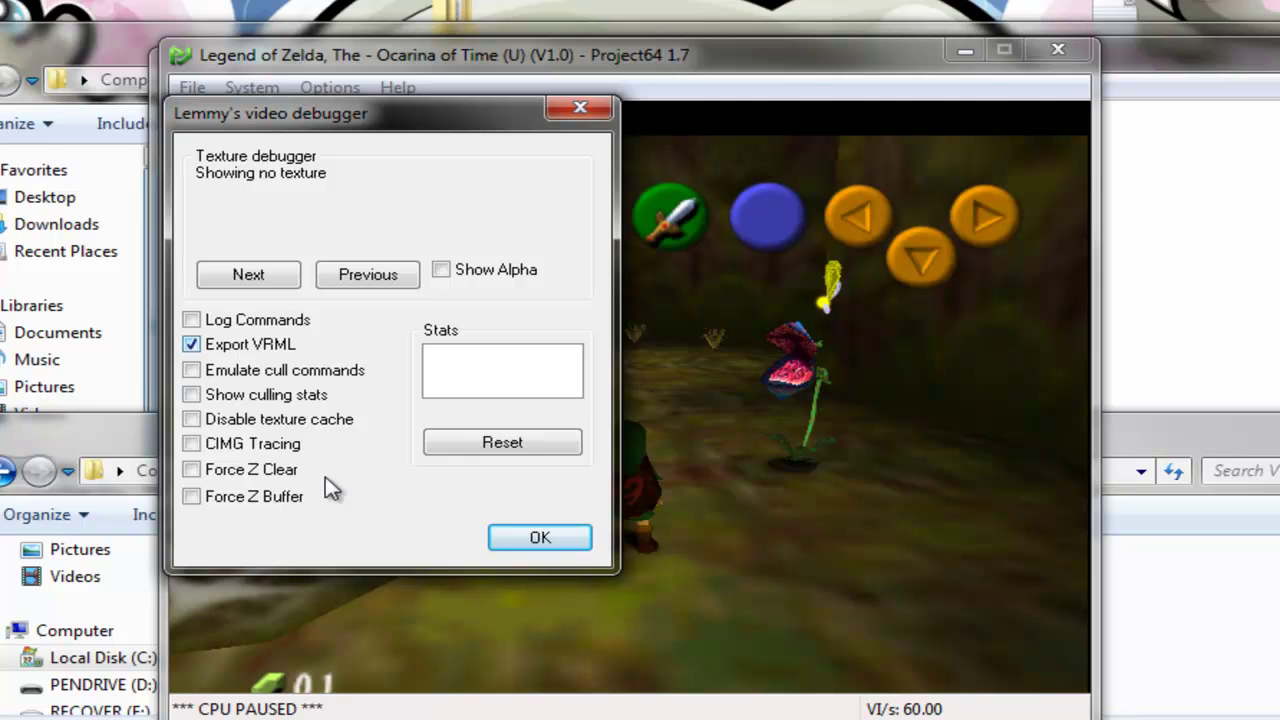
pyautogui.click(553, 540)
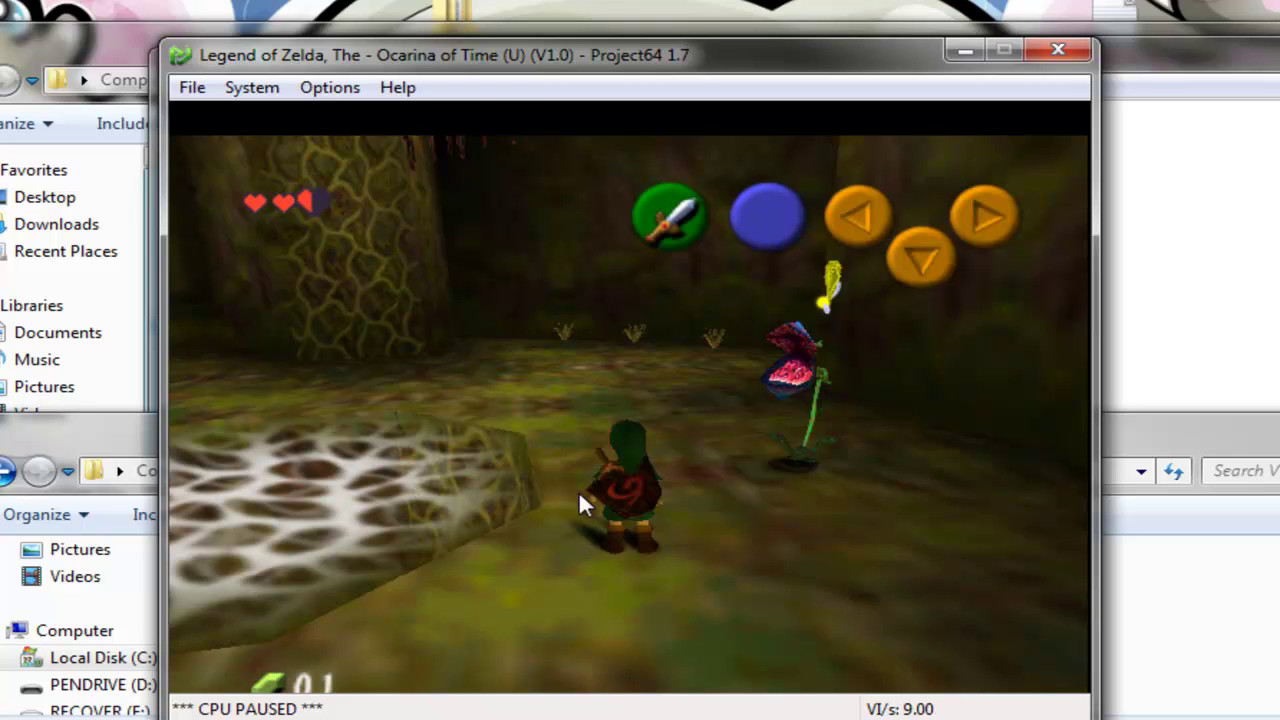
# - Bring the VRML folder window to the front and enlarge it to show more of the exported files
pyautogui.hotkey('alt', 'Tab')
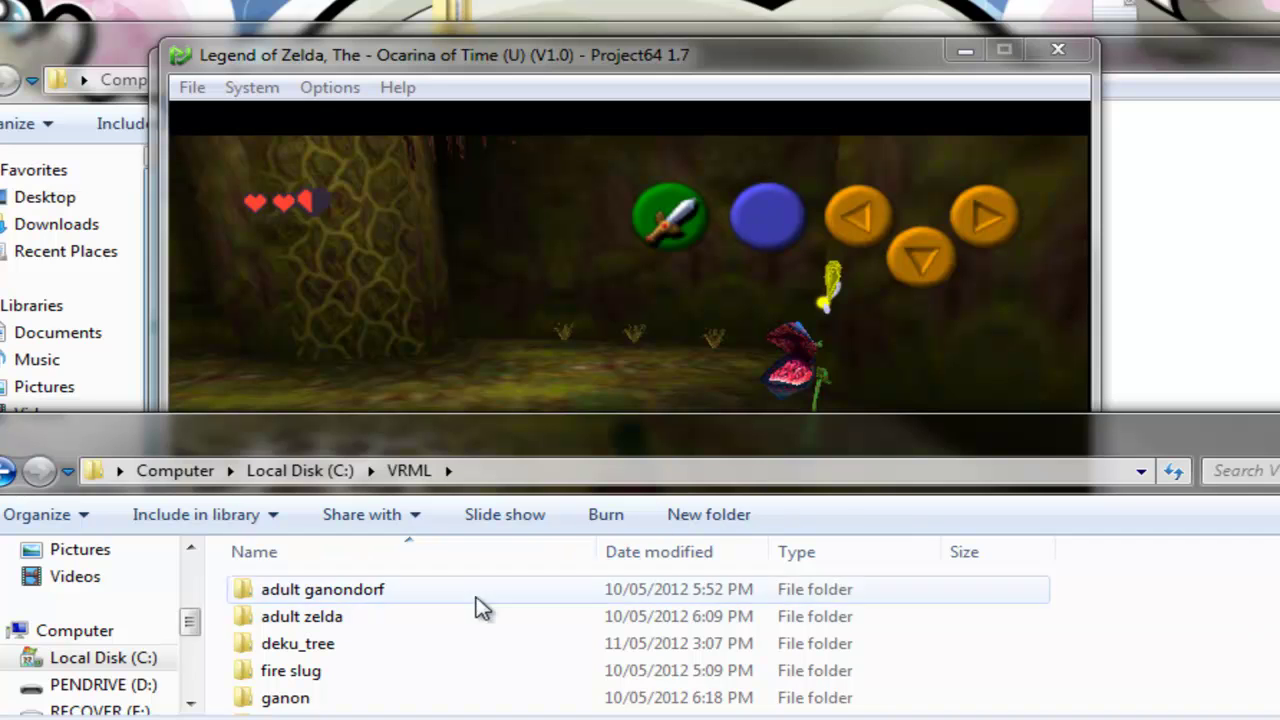
pyautogui.click(460, 617)
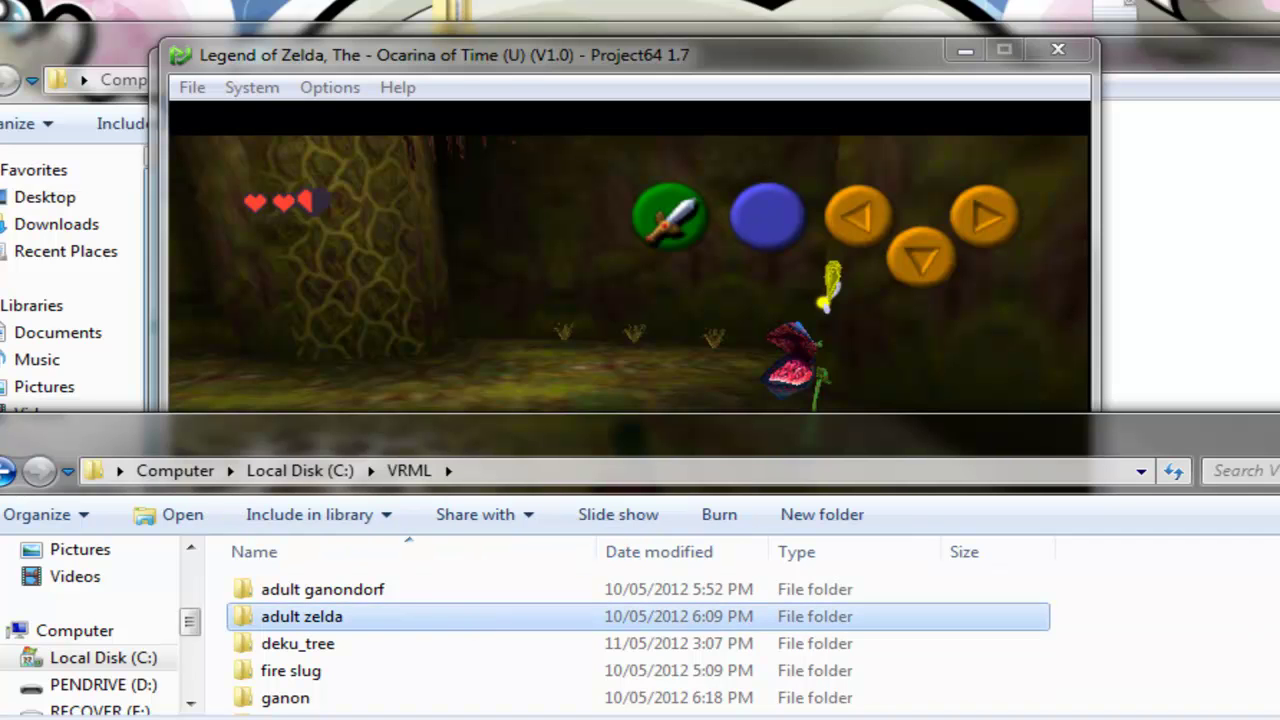
pyautogui.hotkey('alt', 'Tab')
pyautogui.hotkey('ctrl', 'shift', 'End')
pyautogui.click(120, 416)
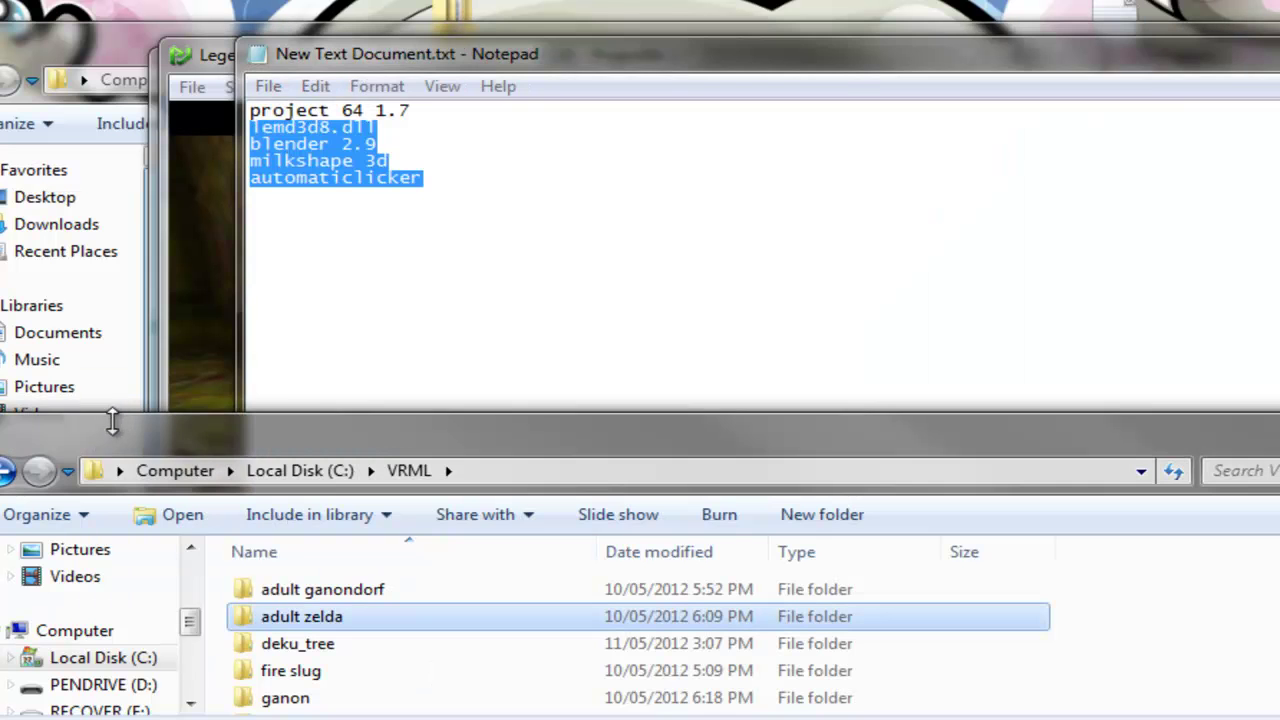
pyautogui.moveTo(123, 414); pyautogui.dragTo(120, 0)
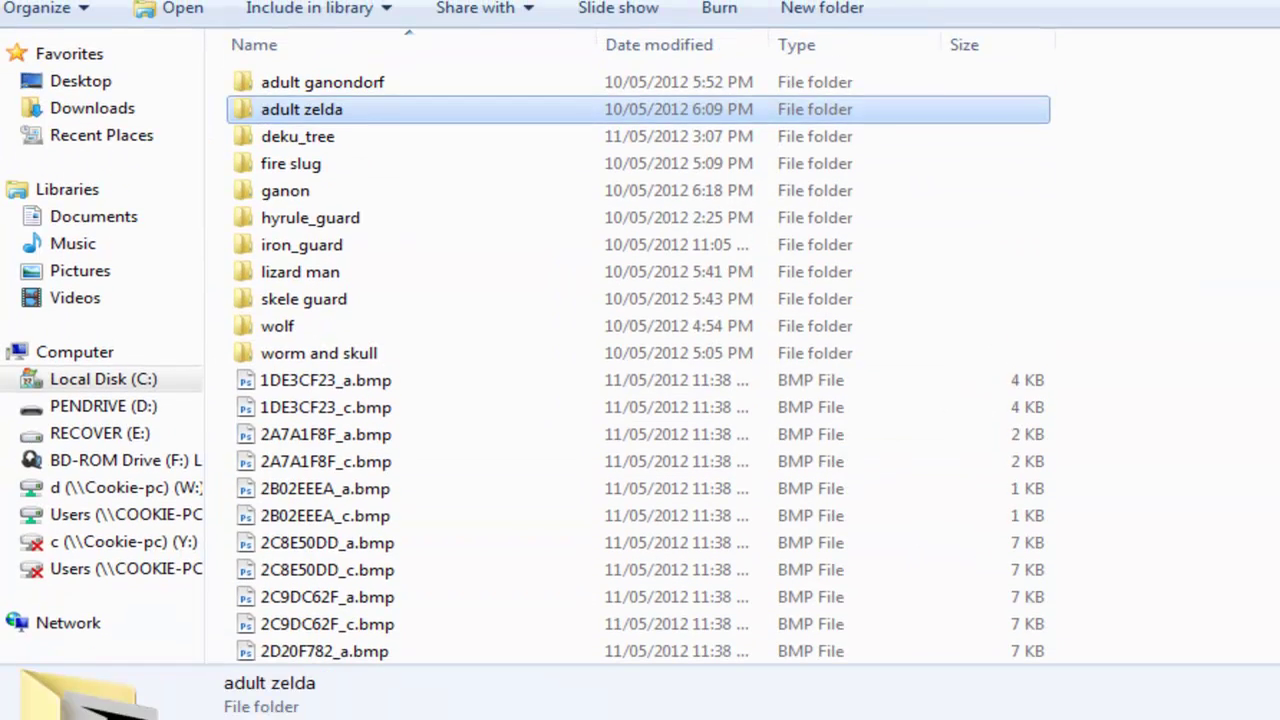
# - Find and select the exported output.wrl file at the end of the VRML folder's file list
pyautogui.click(517, 377)
pyautogui.scroll(-6, 517, 380)
pyautogui.scroll(-20, 518, 372)
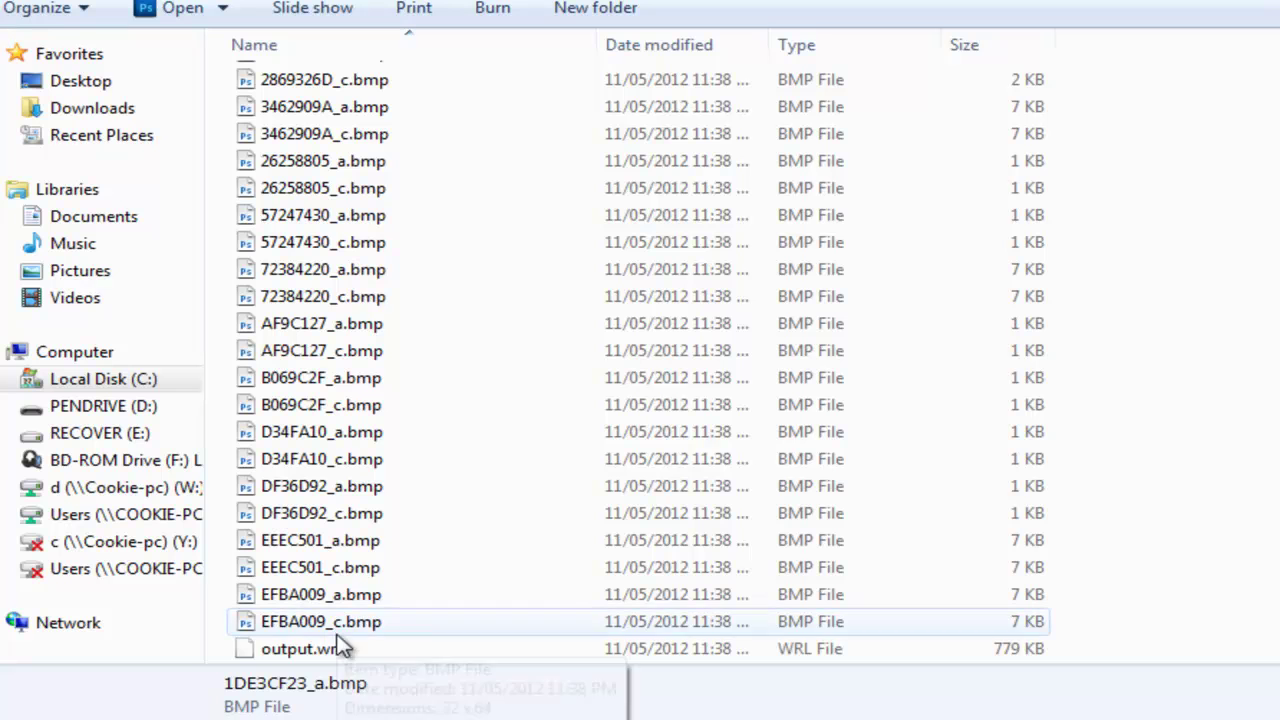
pyautogui.click(335, 648)
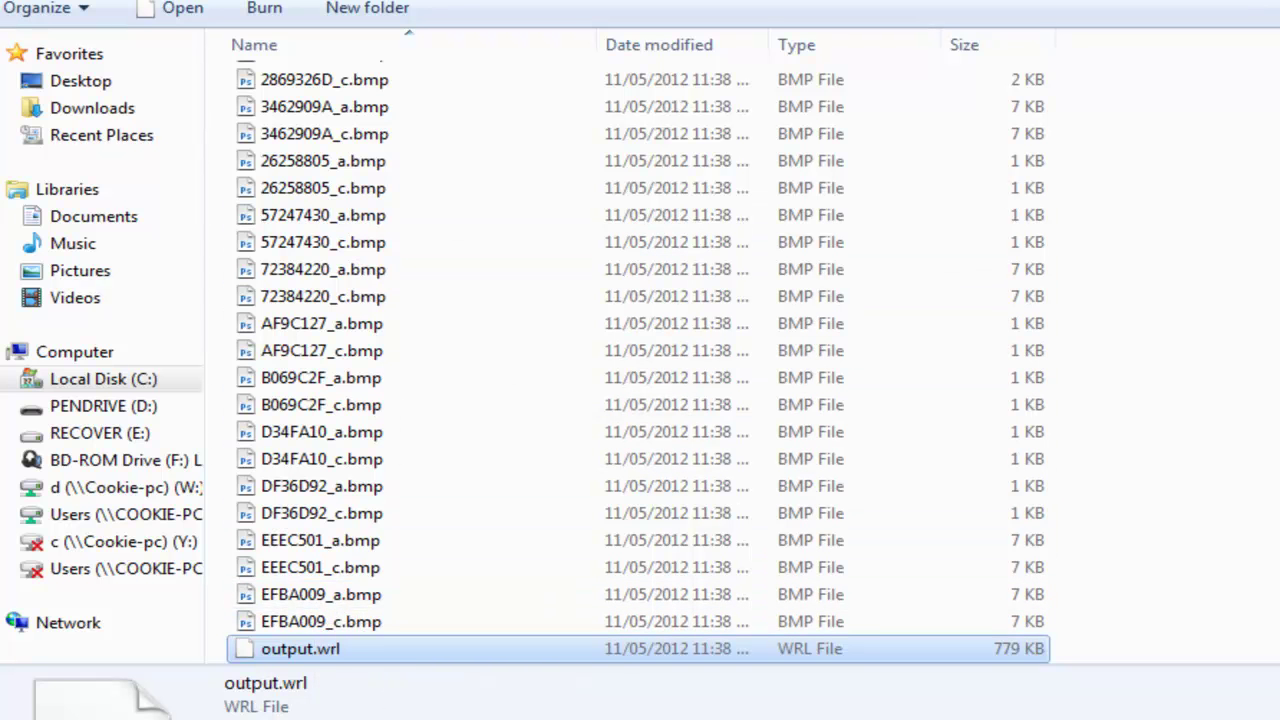
# - Launch Blender 2.63
pyautogui.press('Return')
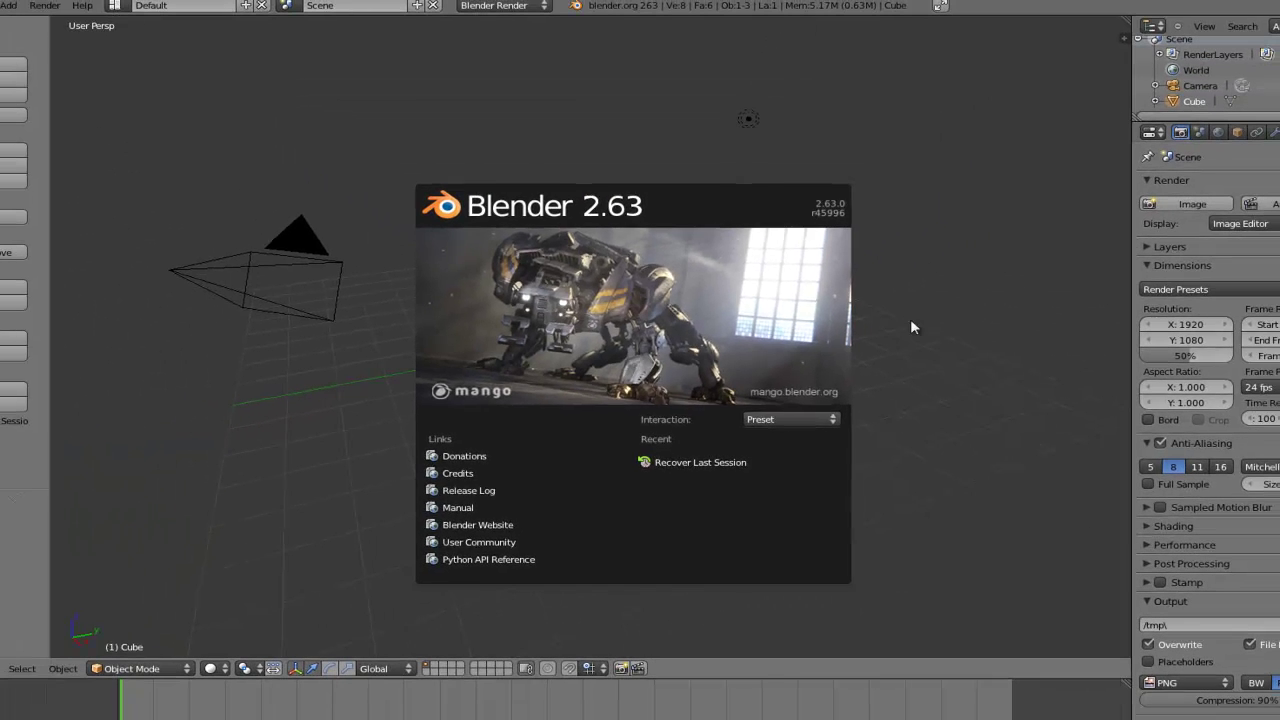
# - Dismiss the splash screen and delete all default objects from the scene: the cube, camera and lamp
pyautogui.click(916, 322)
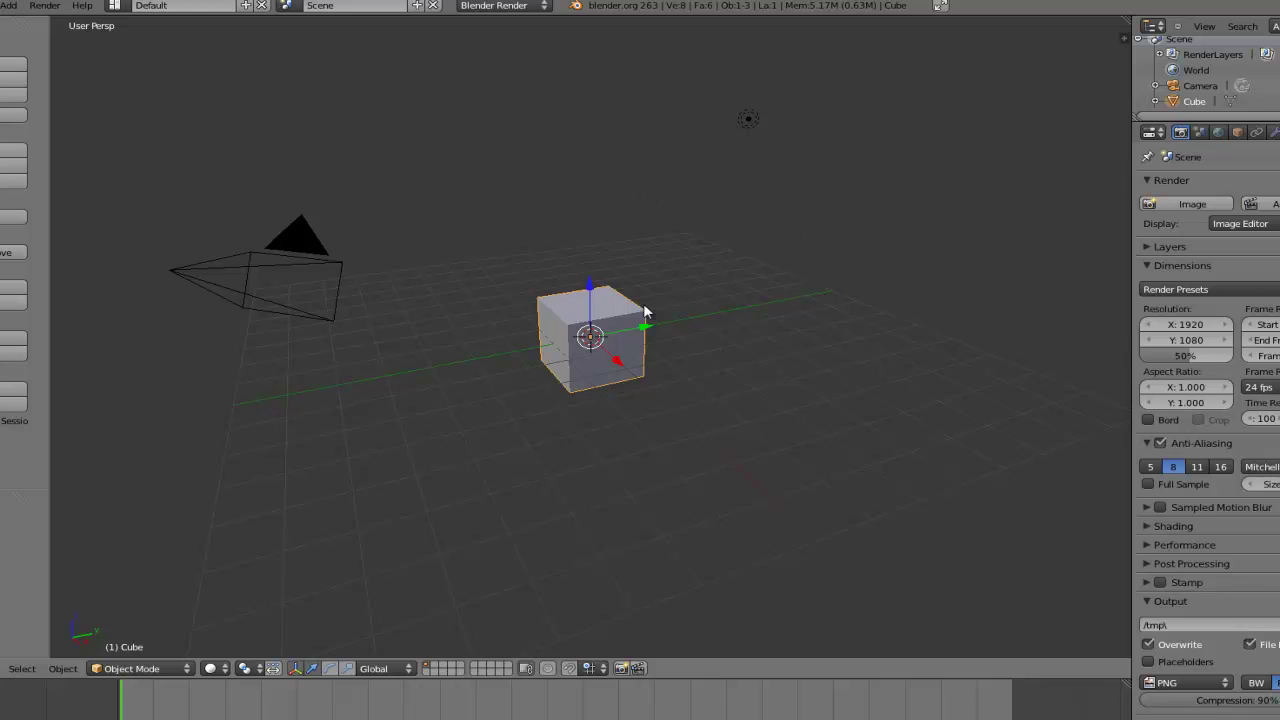
pyautogui.press('a')
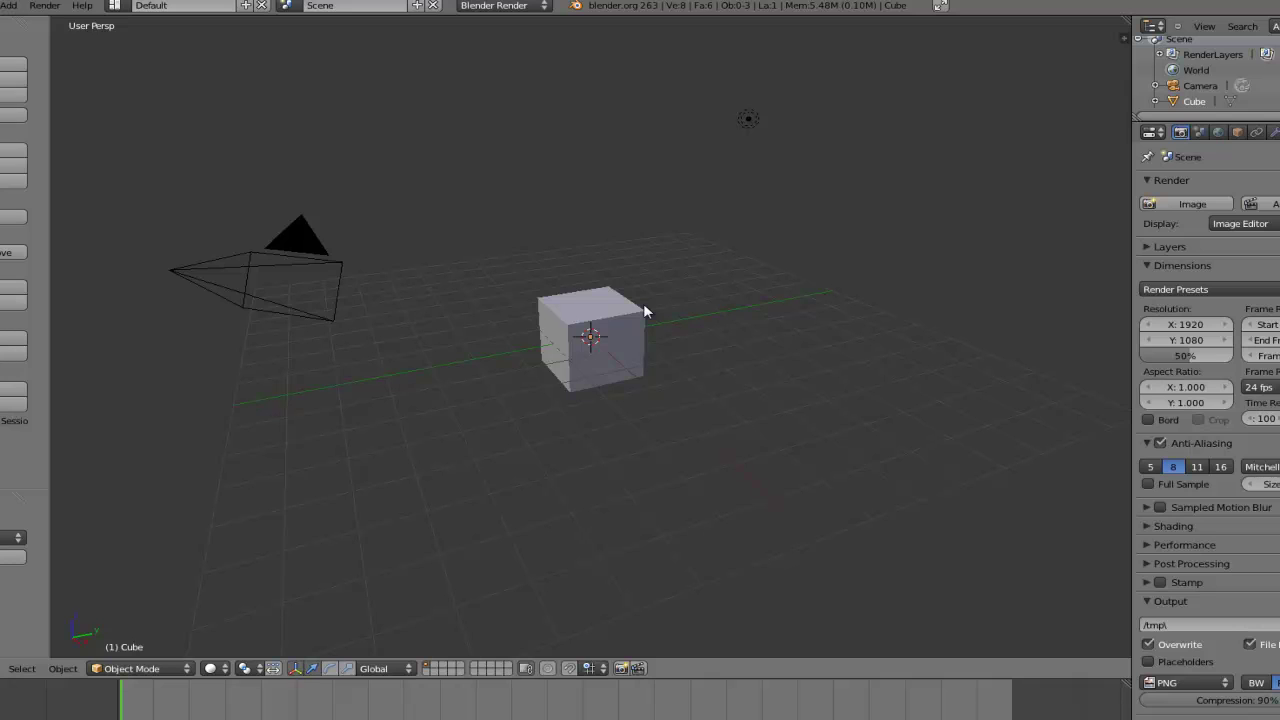
pyautogui.press('a')
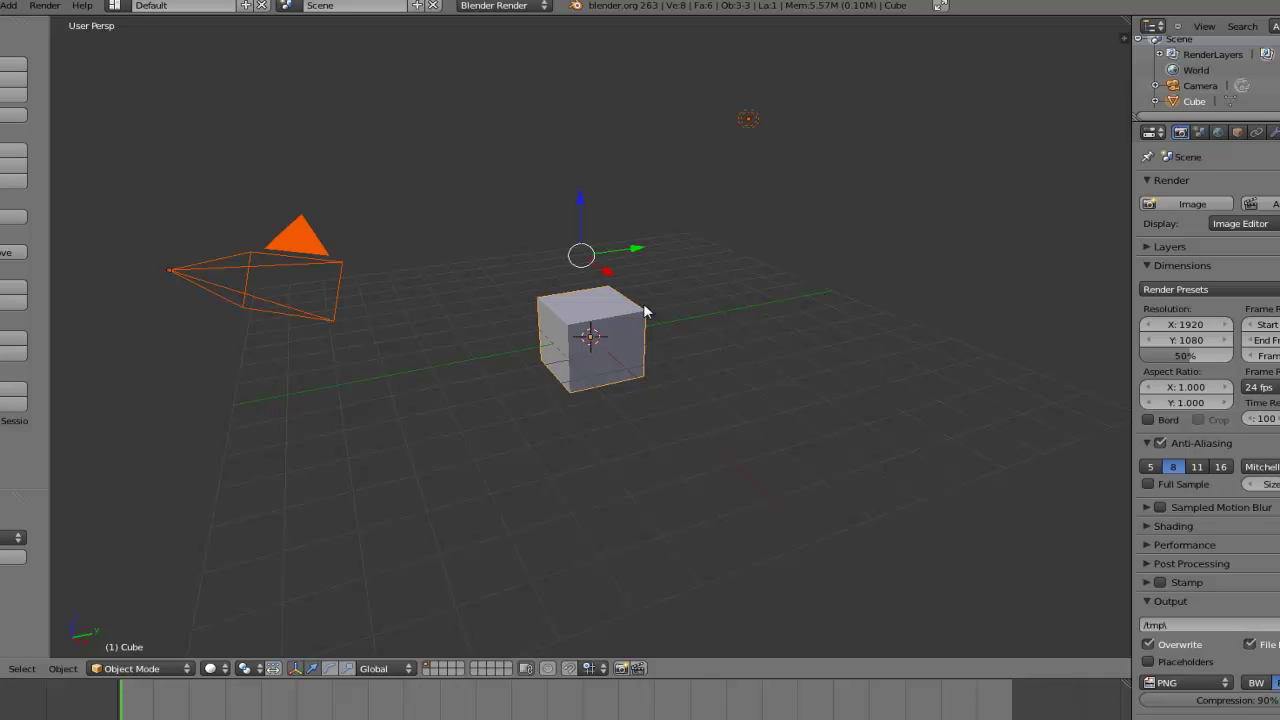
pyautogui.press('x')
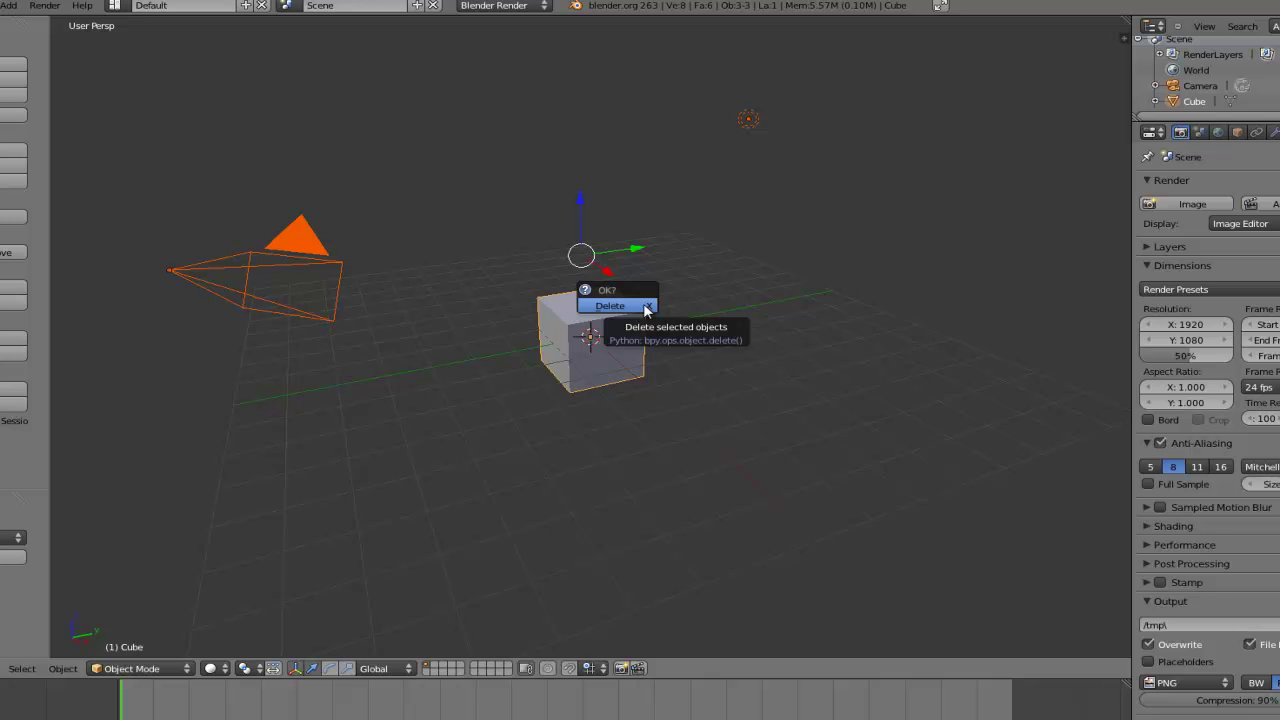
pyautogui.click(644, 305)
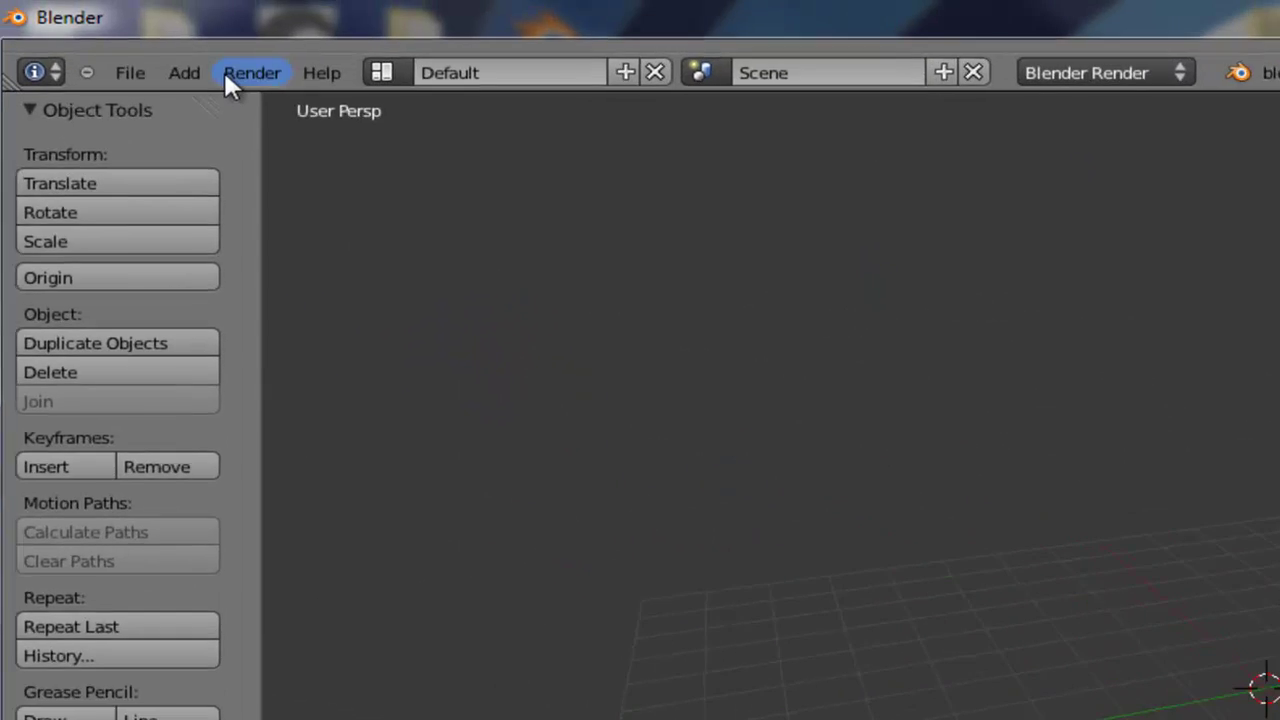
# - Import output.wrl from the C:\VRML folder as an X3D Extensible 3D (.x3d/.wrl) file
pyautogui.click(142, 78)
pyautogui.moveTo(269, 523)
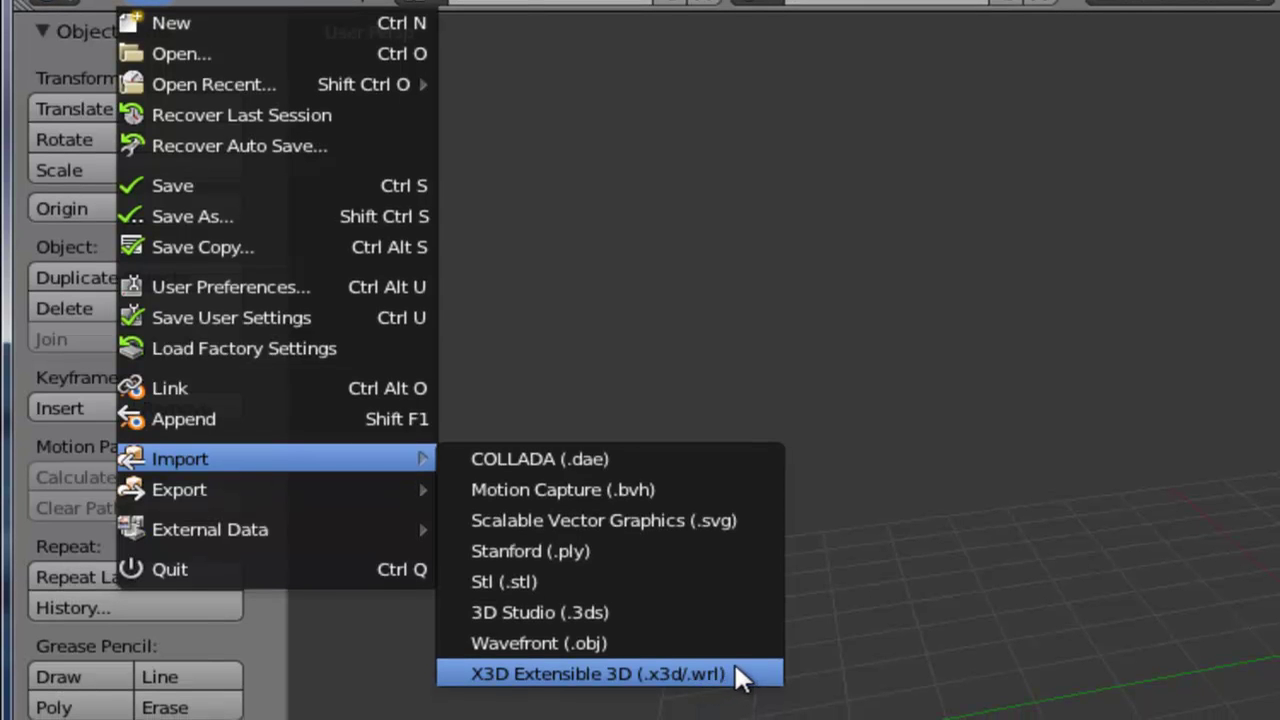
pyautogui.click(735, 672)
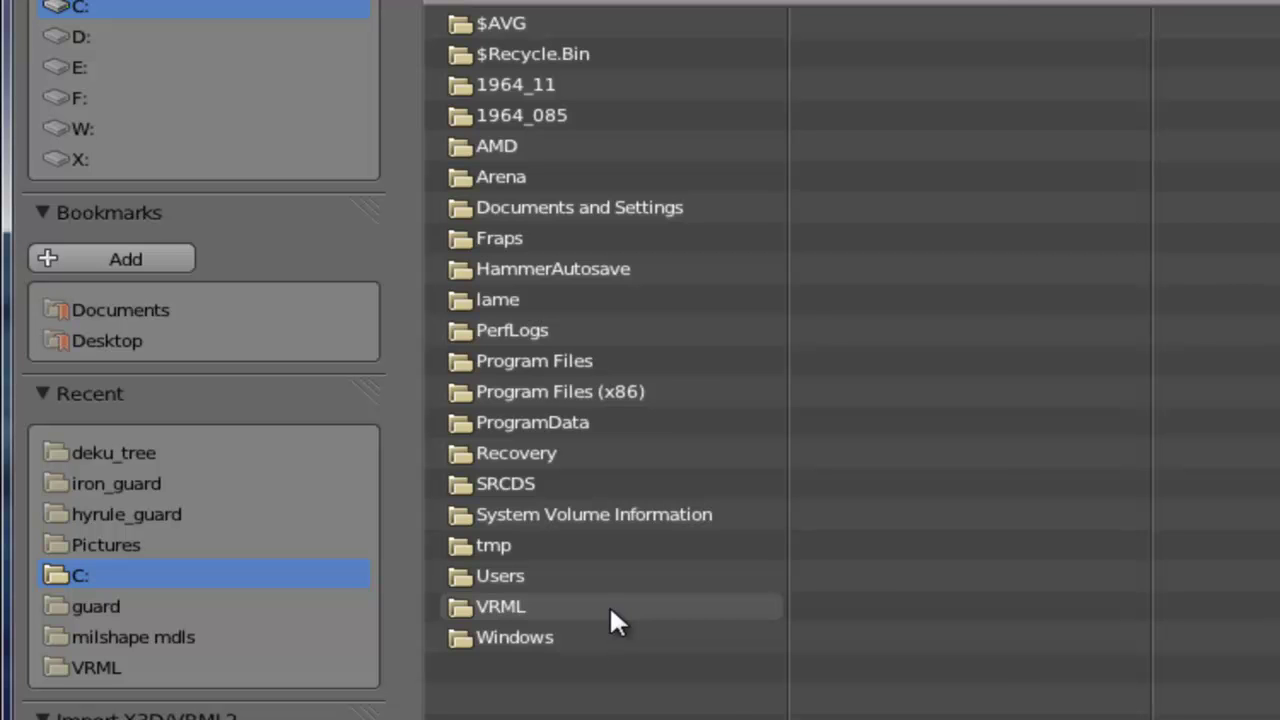
pyautogui.click(611, 610)
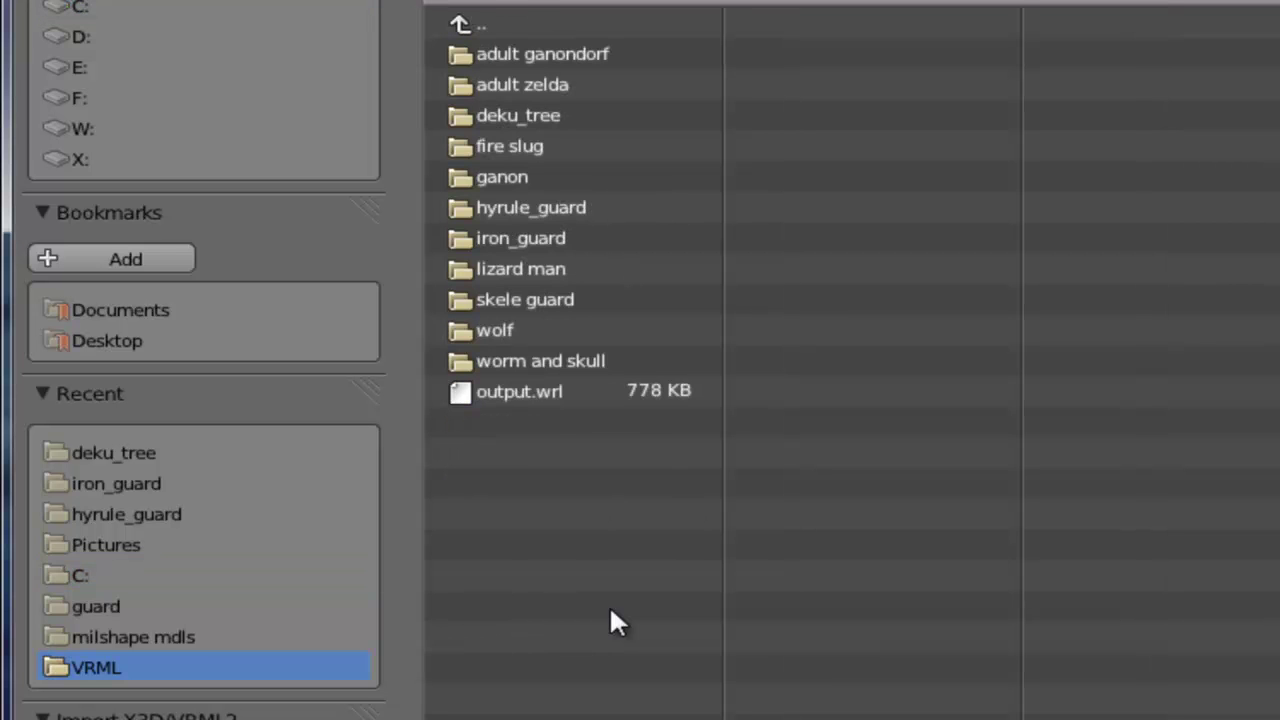
pyautogui.click(540, 392)
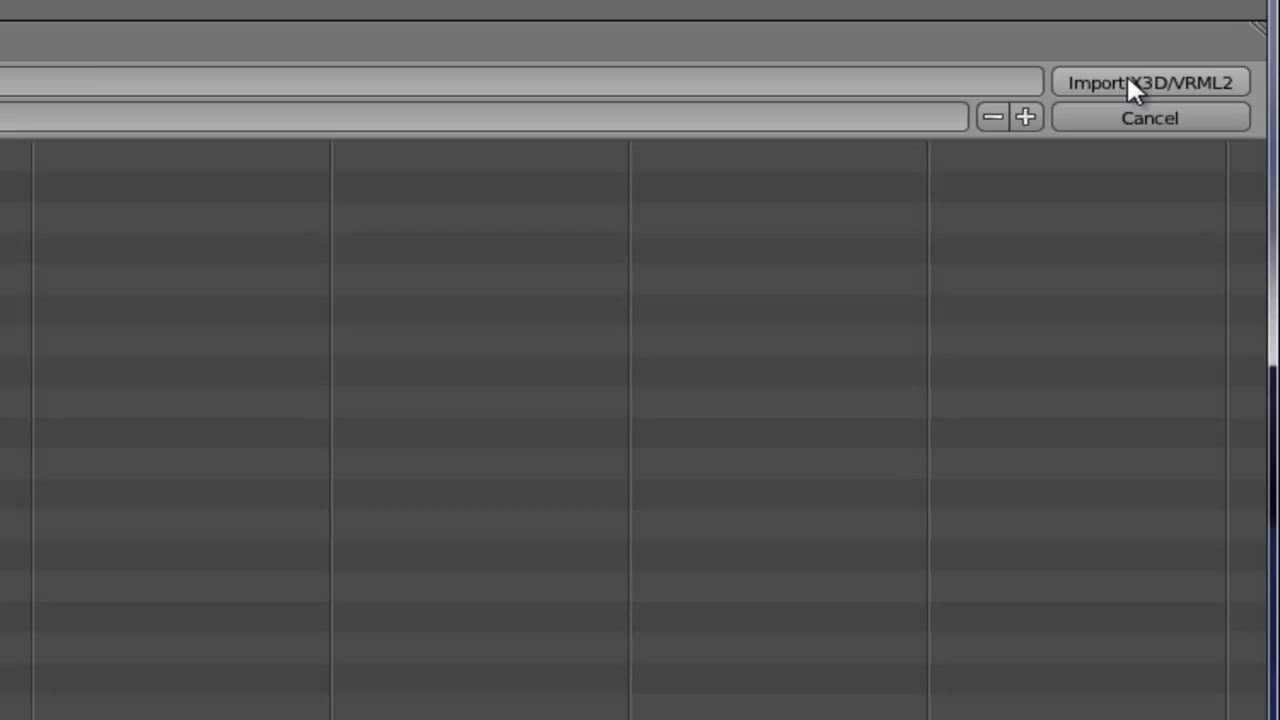
pyautogui.click(1130, 86)
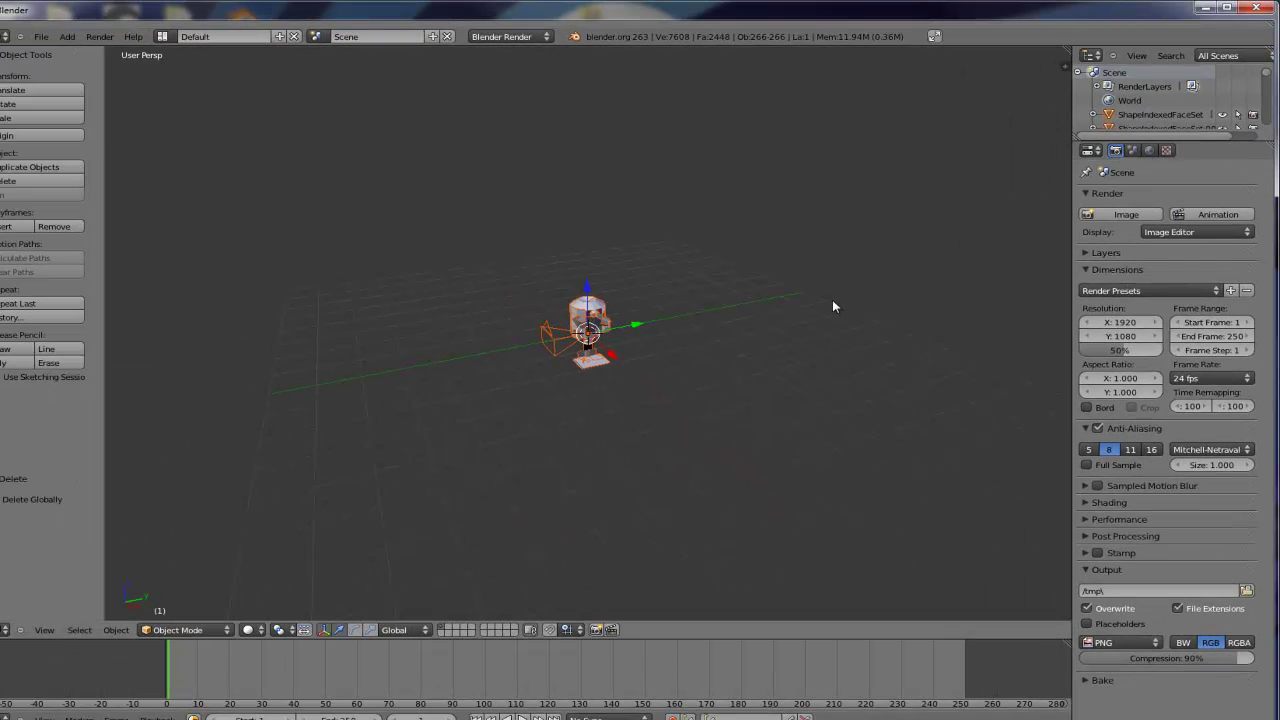
# - Examine the imported level inside and out, checking the room, the plant enemy and the player character
pyautogui.scroll(1, 572, 307)
pyautogui.scroll(5, 573, 307)
pyautogui.scroll(3, 590, 295)
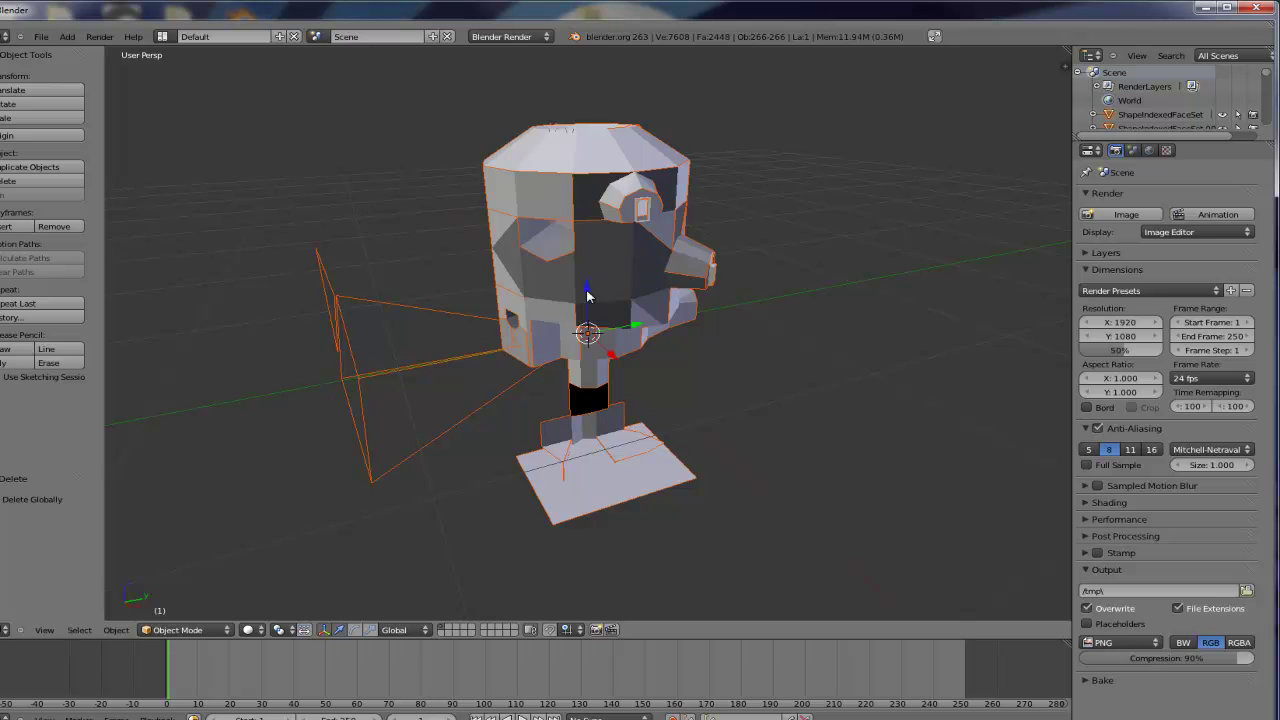
pyautogui.scroll(6, 587, 295)
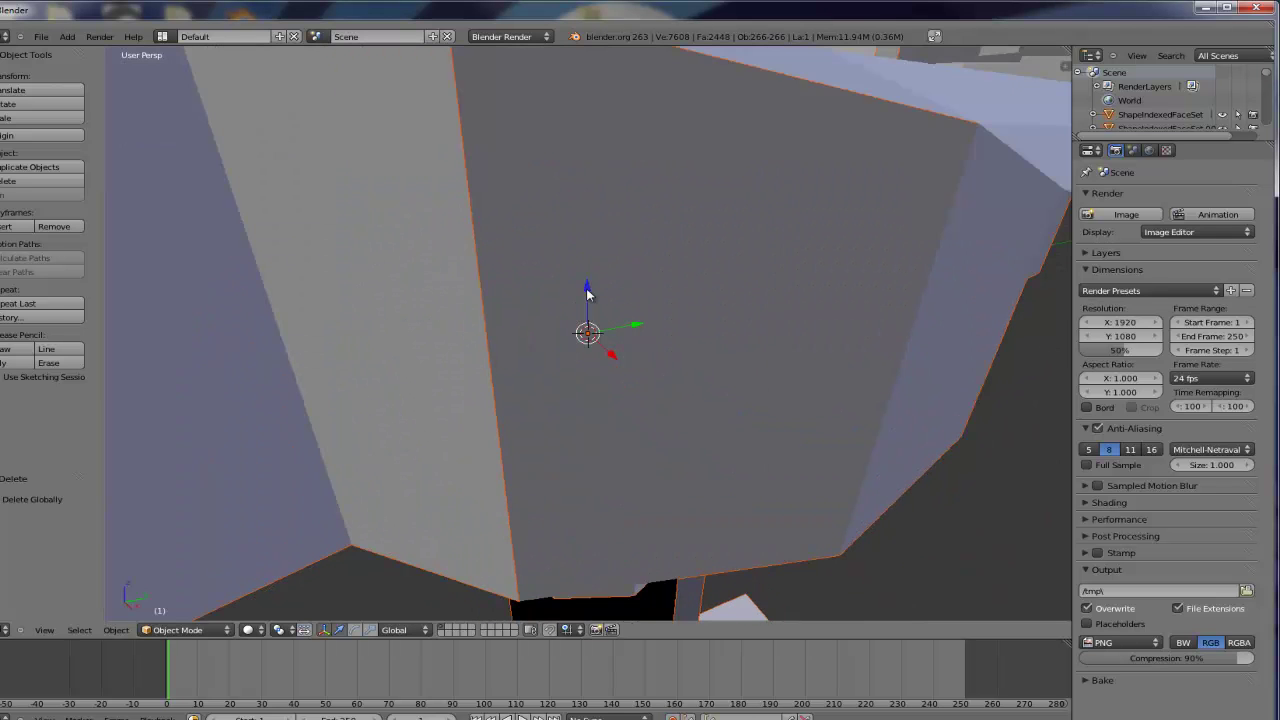
pyautogui.scroll(-6, 588, 292)
pyautogui.scroll(3, 588, 292)
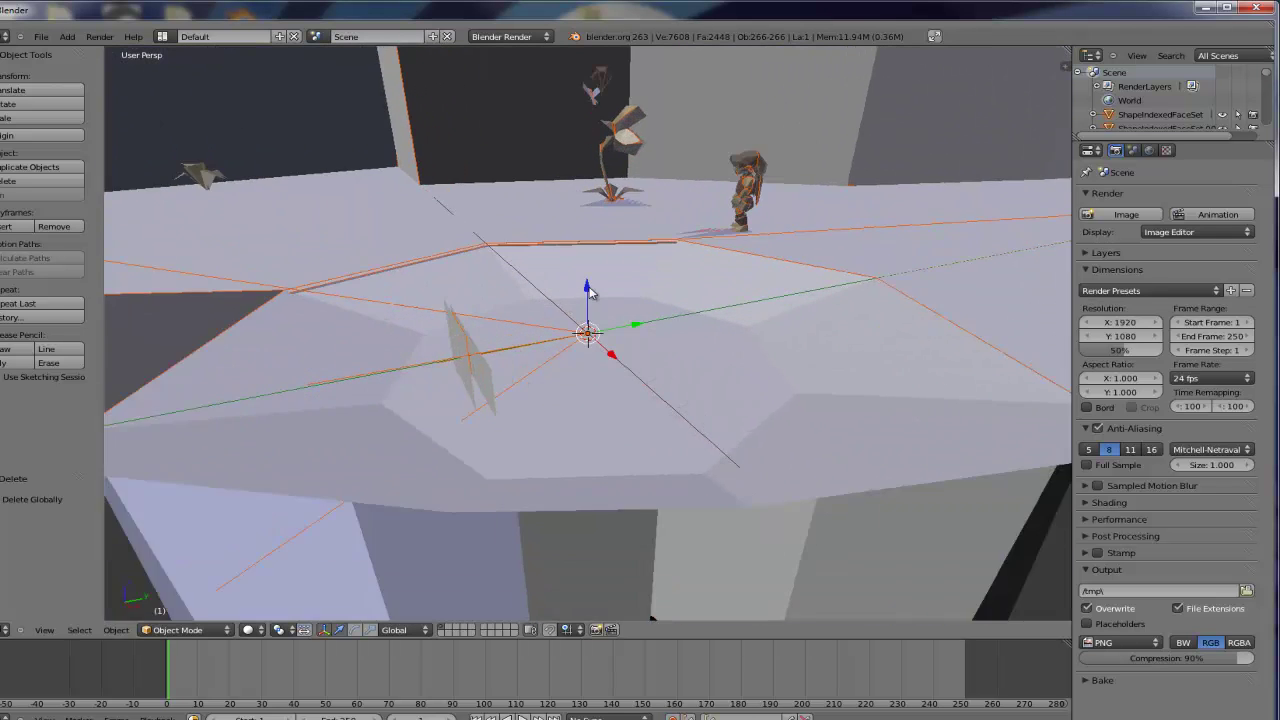
pyautogui.scroll(2, 590, 292)
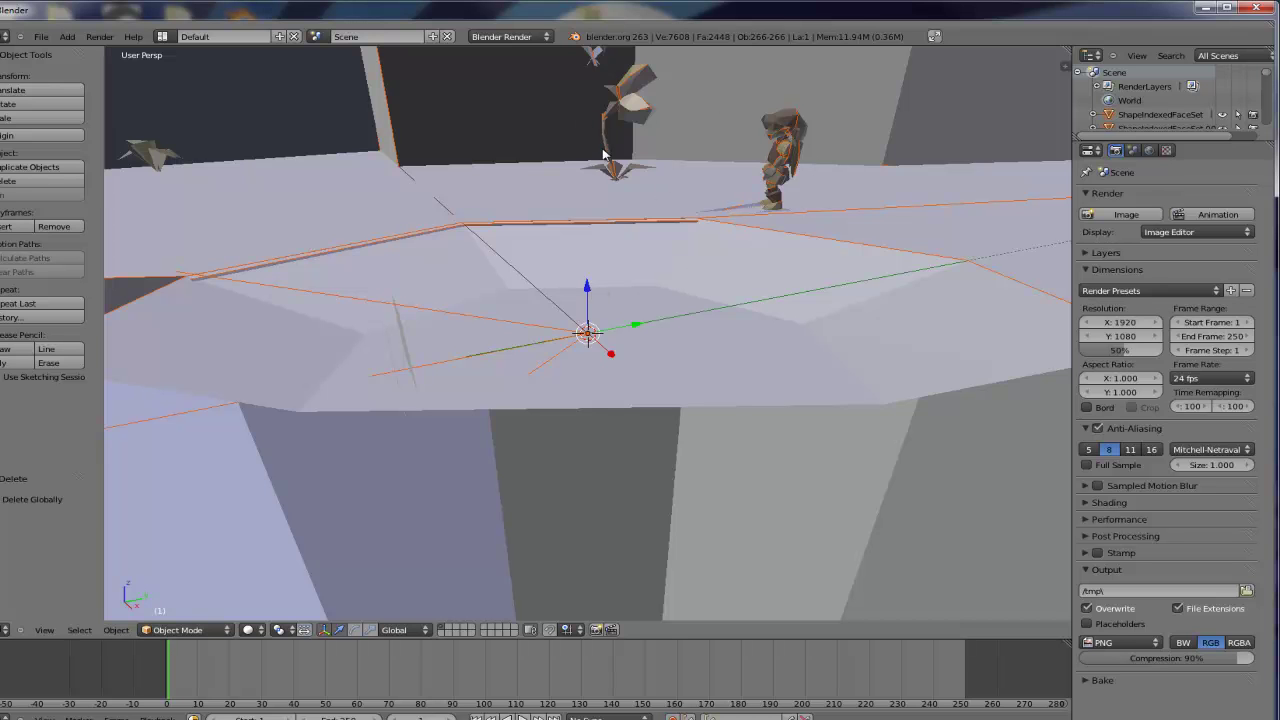
pyautogui.scroll(-2, 606, 160)
pyautogui.scroll(-3, 593, 177)
pyautogui.scroll(6, 616, 407)
pyautogui.scroll(-5, 617, 376)
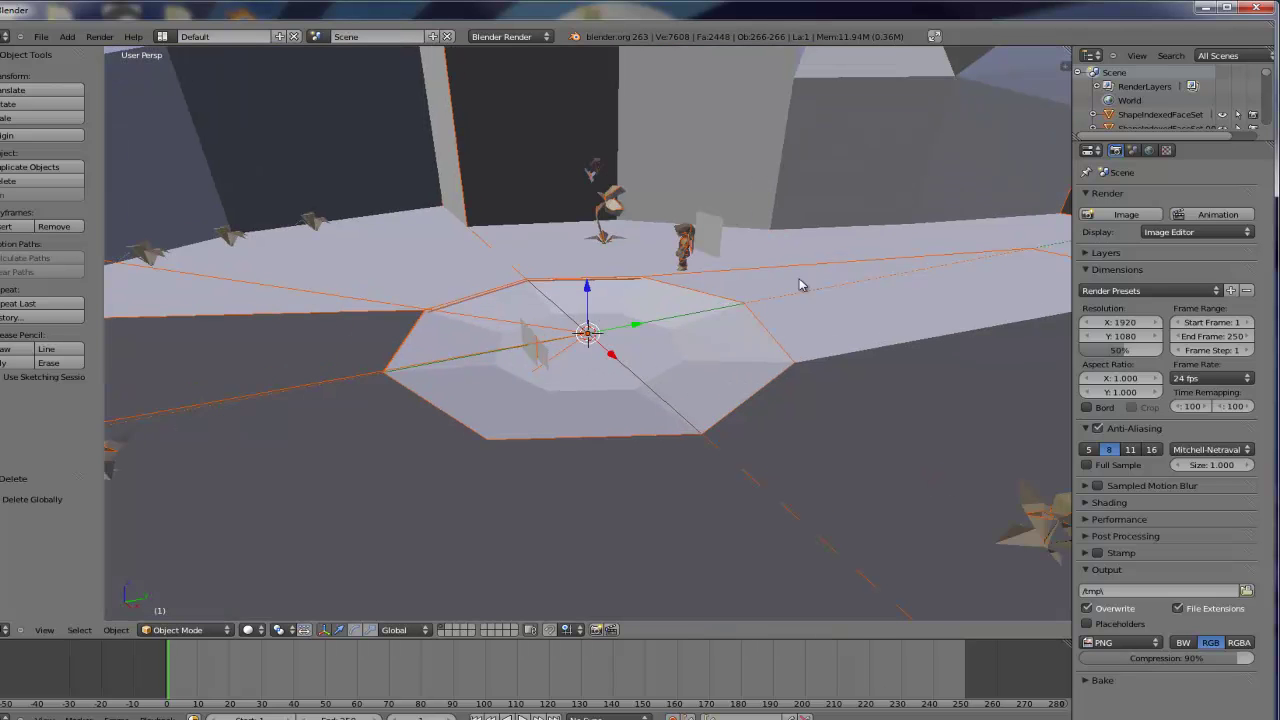
pyautogui.scroll(-1, 510, 289)
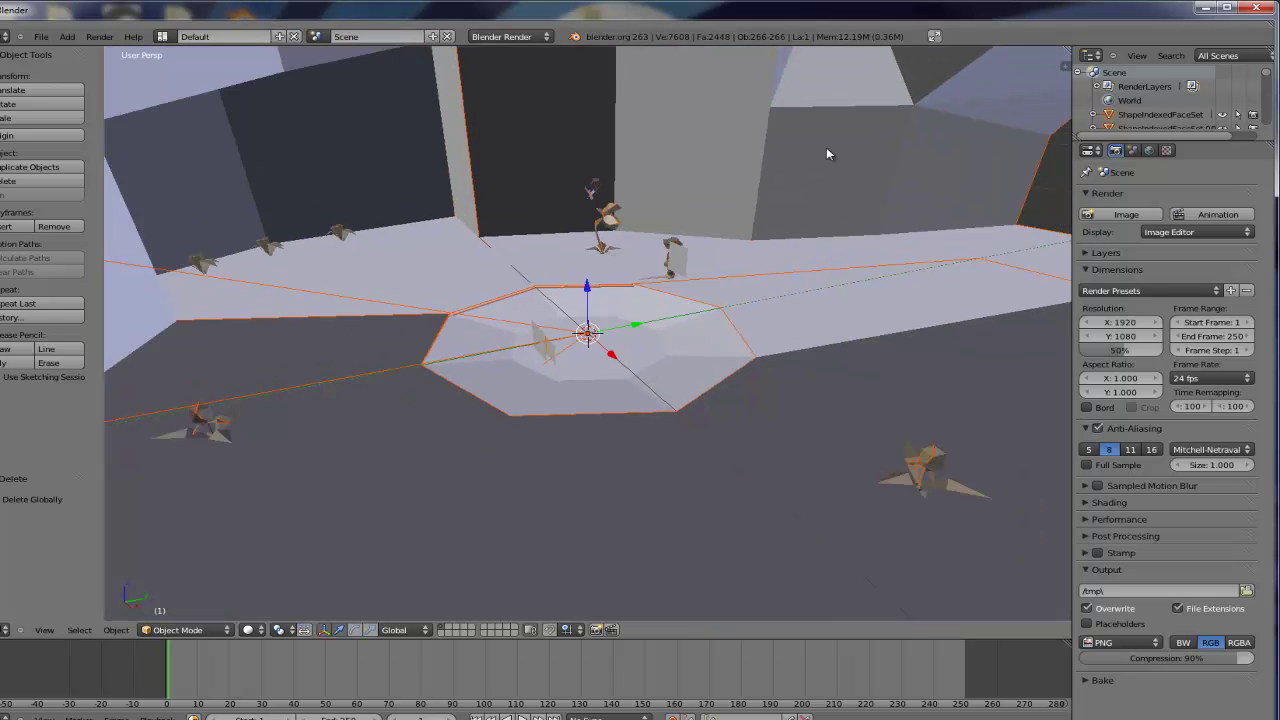
pyautogui.scroll(5, 503, 180)
pyautogui.scroll(-5, 503, 180)
pyautogui.scroll(1, 622, 285)
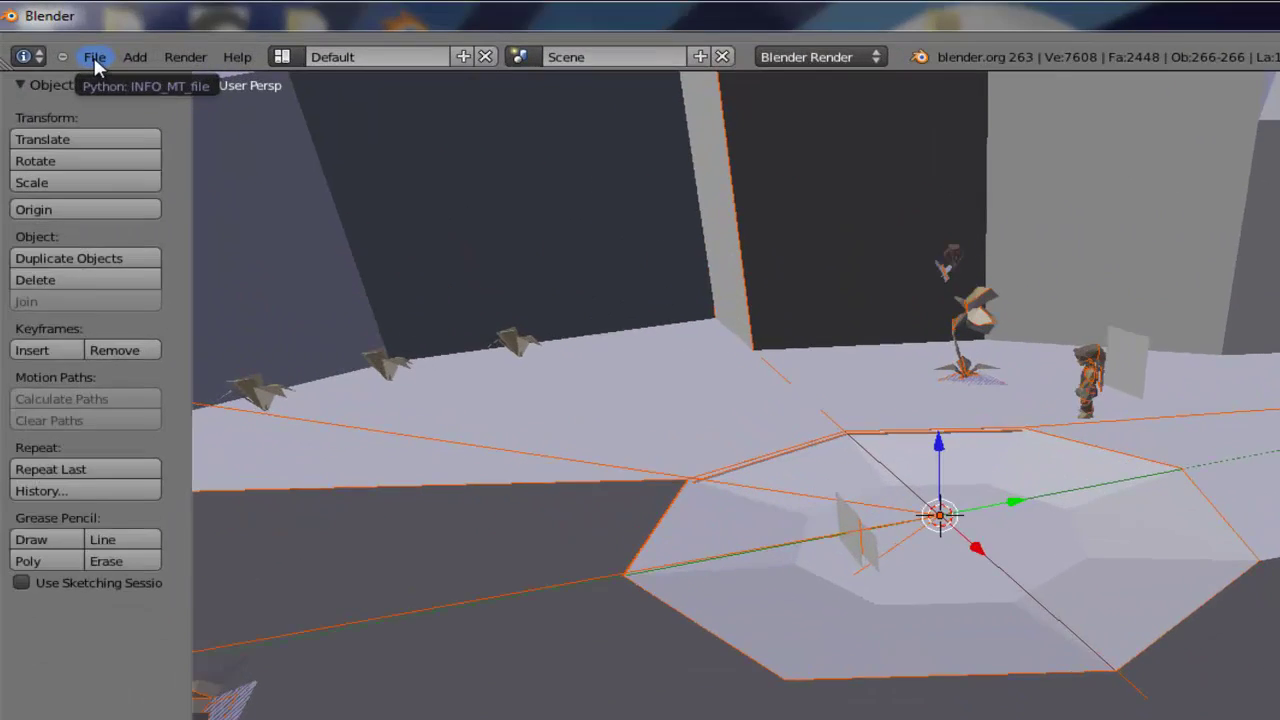
# - Export the scene as a Wavefront OBJ named plant.obj in the C:\VRML folder and close Blender
pyautogui.click(41, 37)
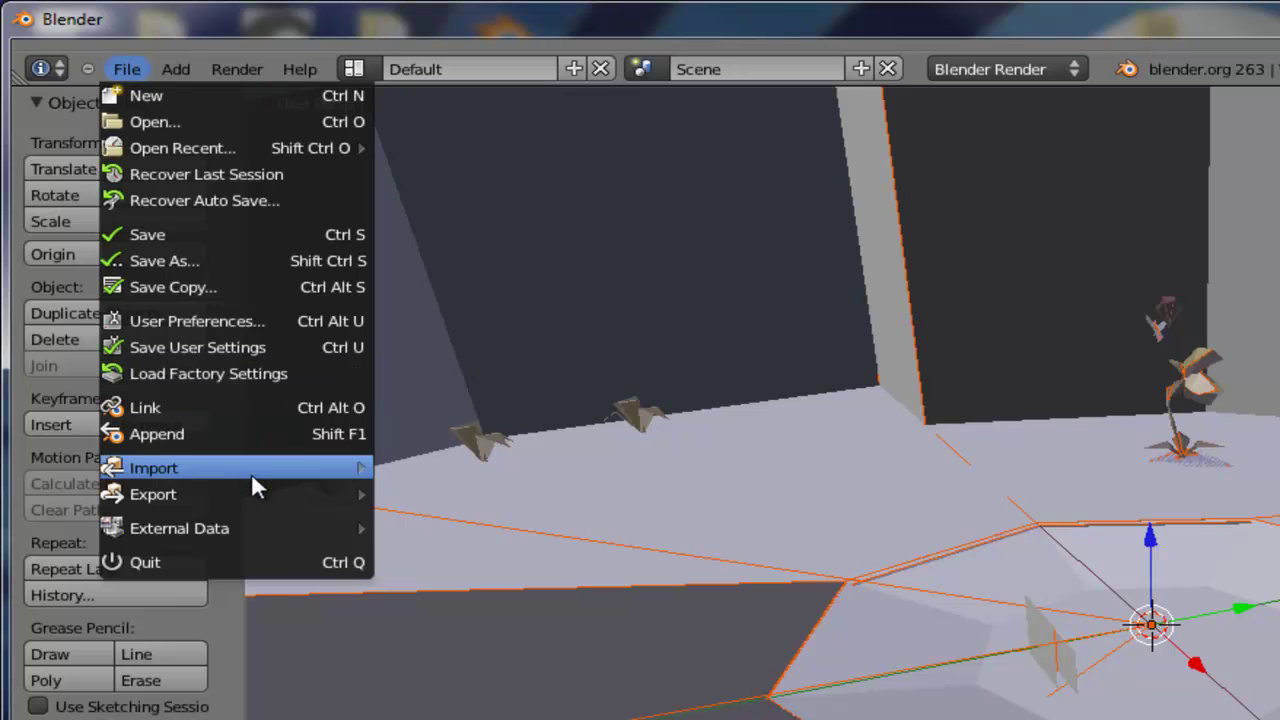
pyautogui.moveTo(251, 476)
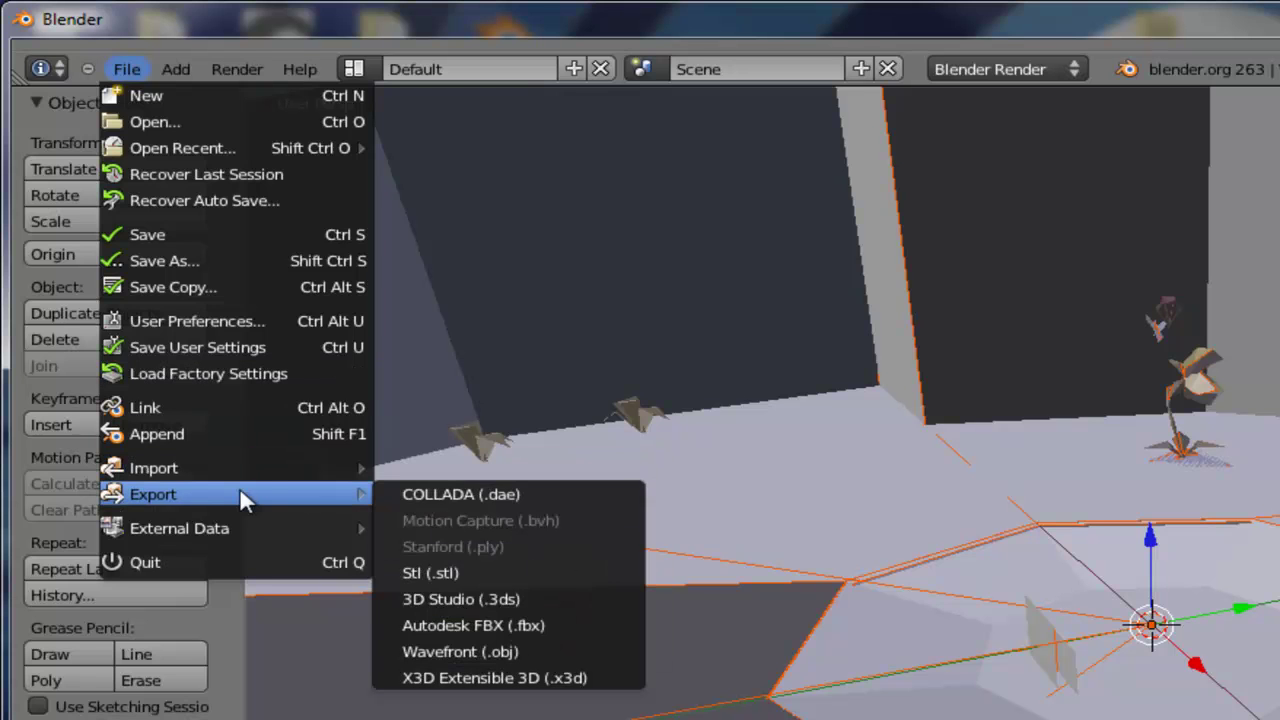
pyautogui.click(548, 651)
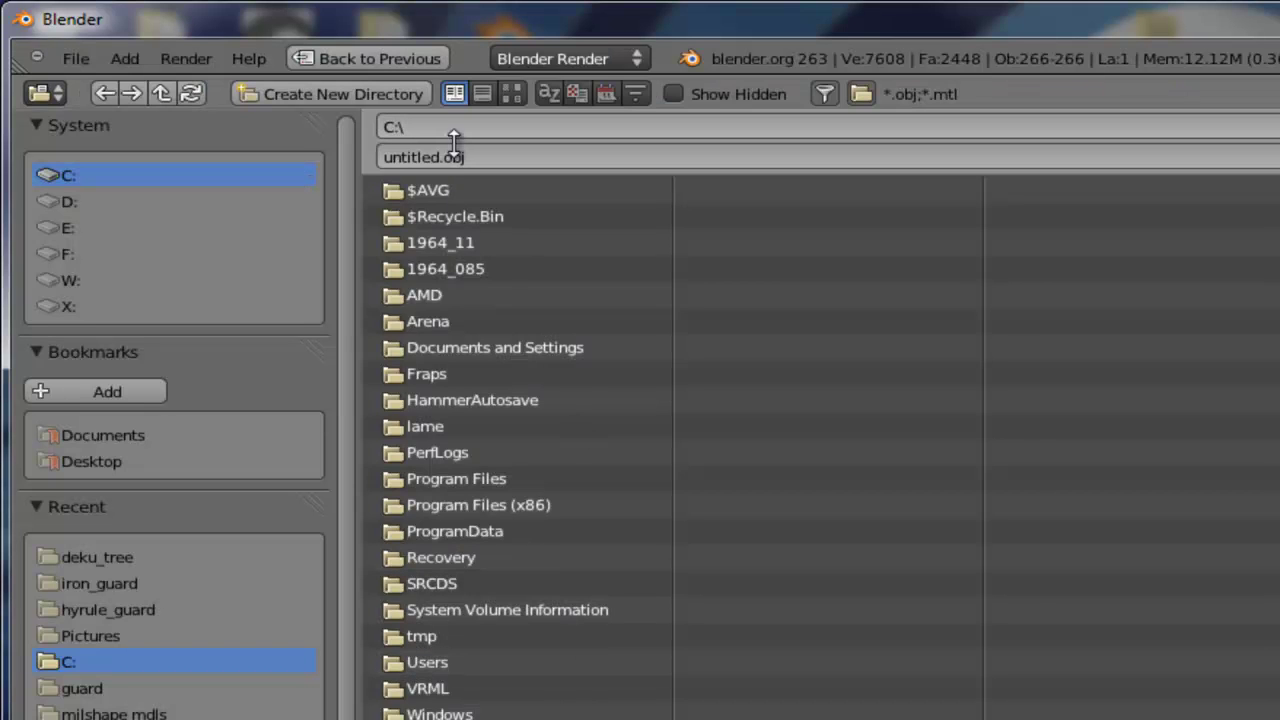
pyautogui.click(424, 688)
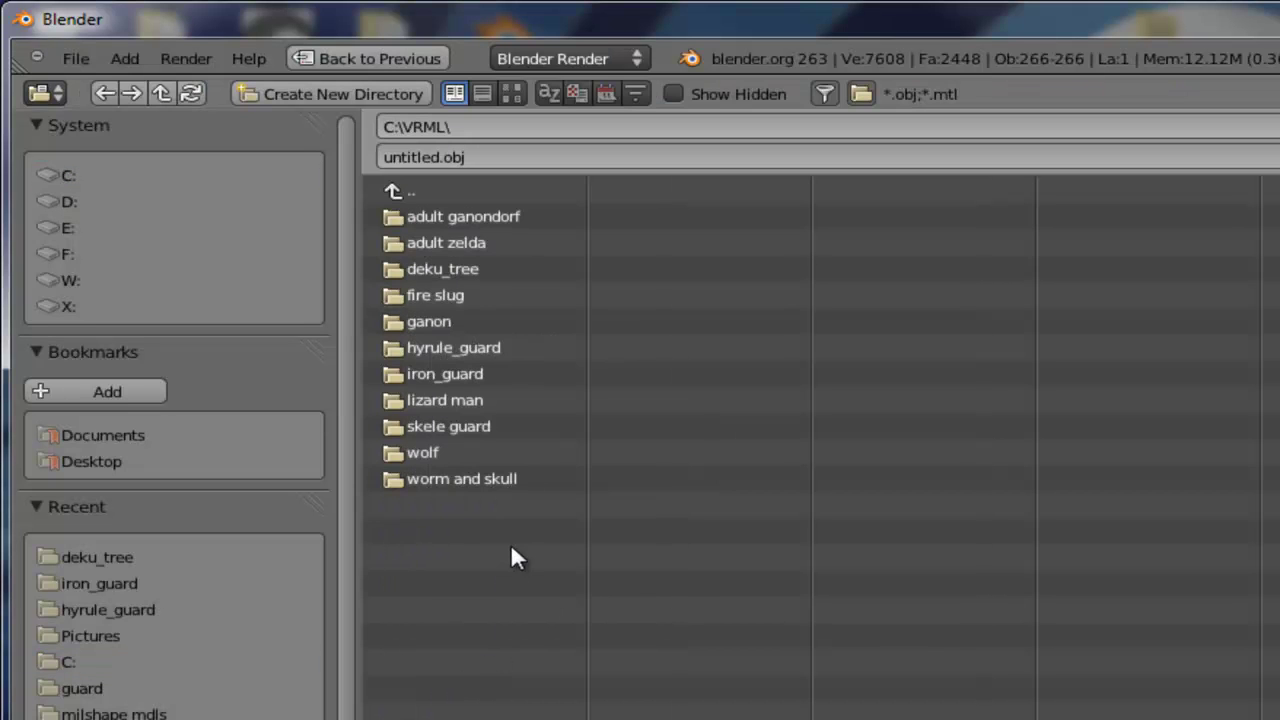
pyautogui.click(404, 155)
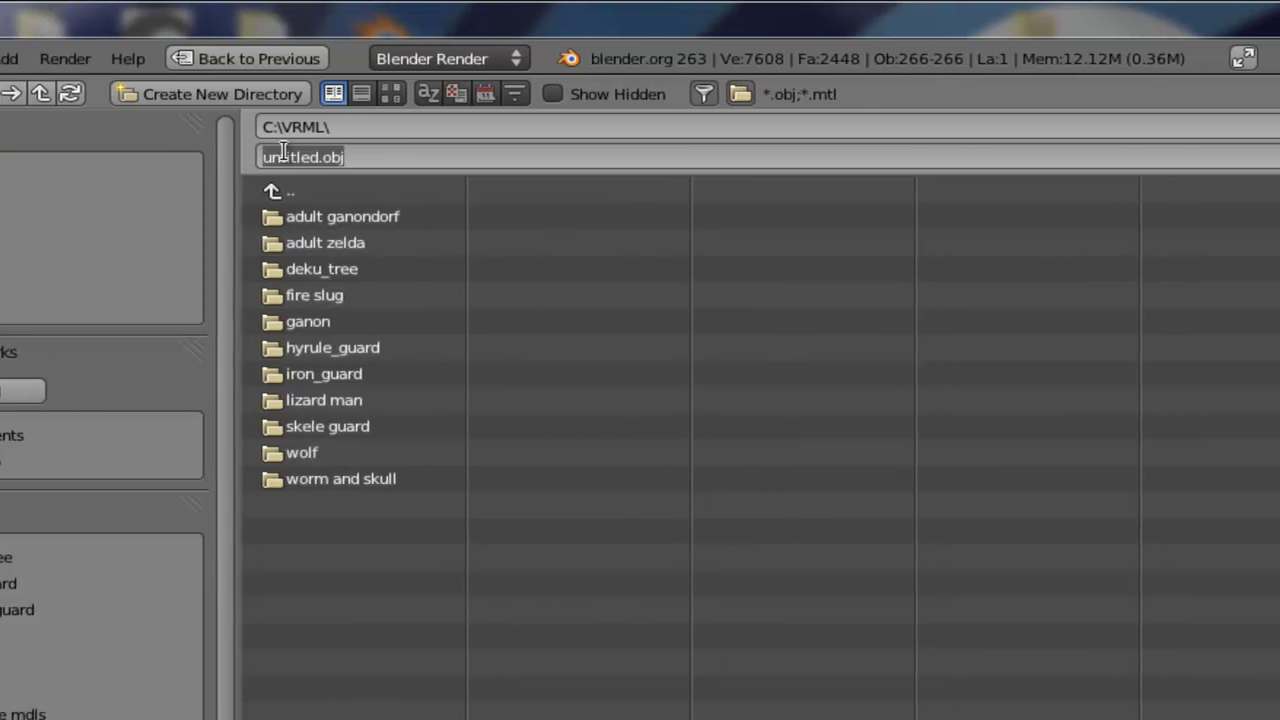
pyautogui.moveTo(357, 155); pyautogui.dragTo(255, 152)
pyautogui.click(293, 164)
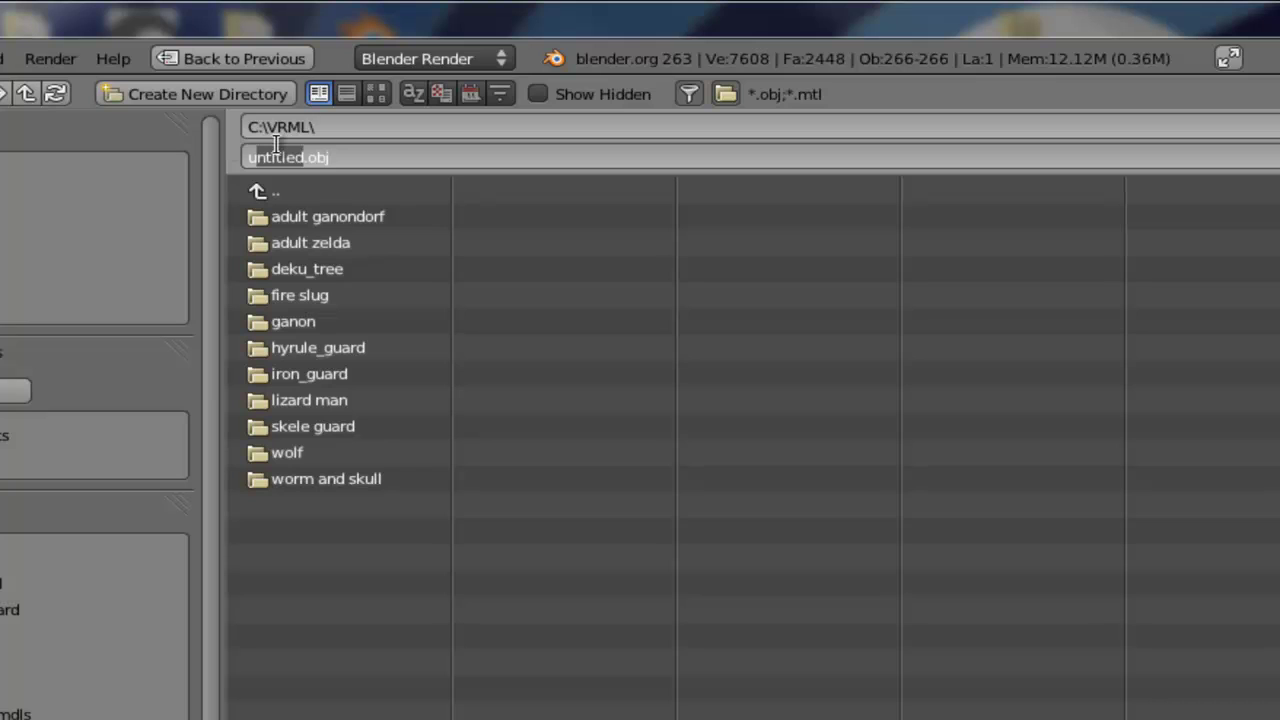
pyautogui.press('BackSpace')
pyautogui.write('plant')
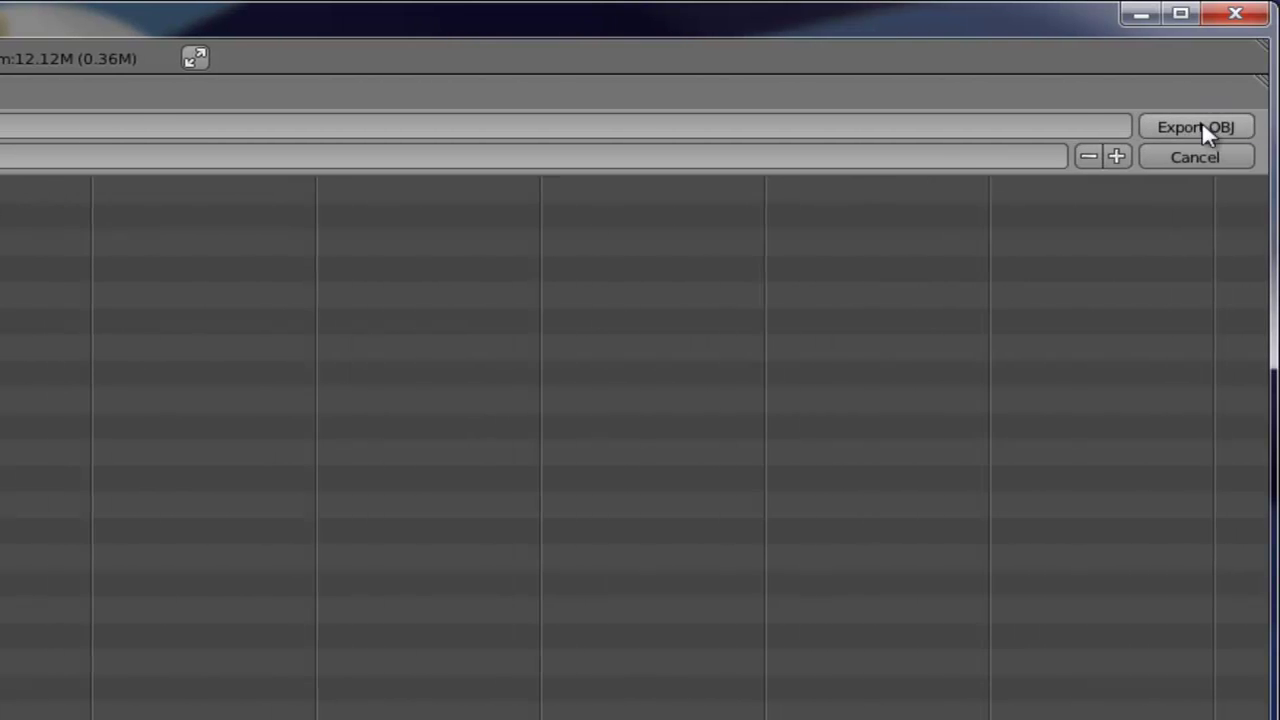
pyautogui.click(1201, 121)
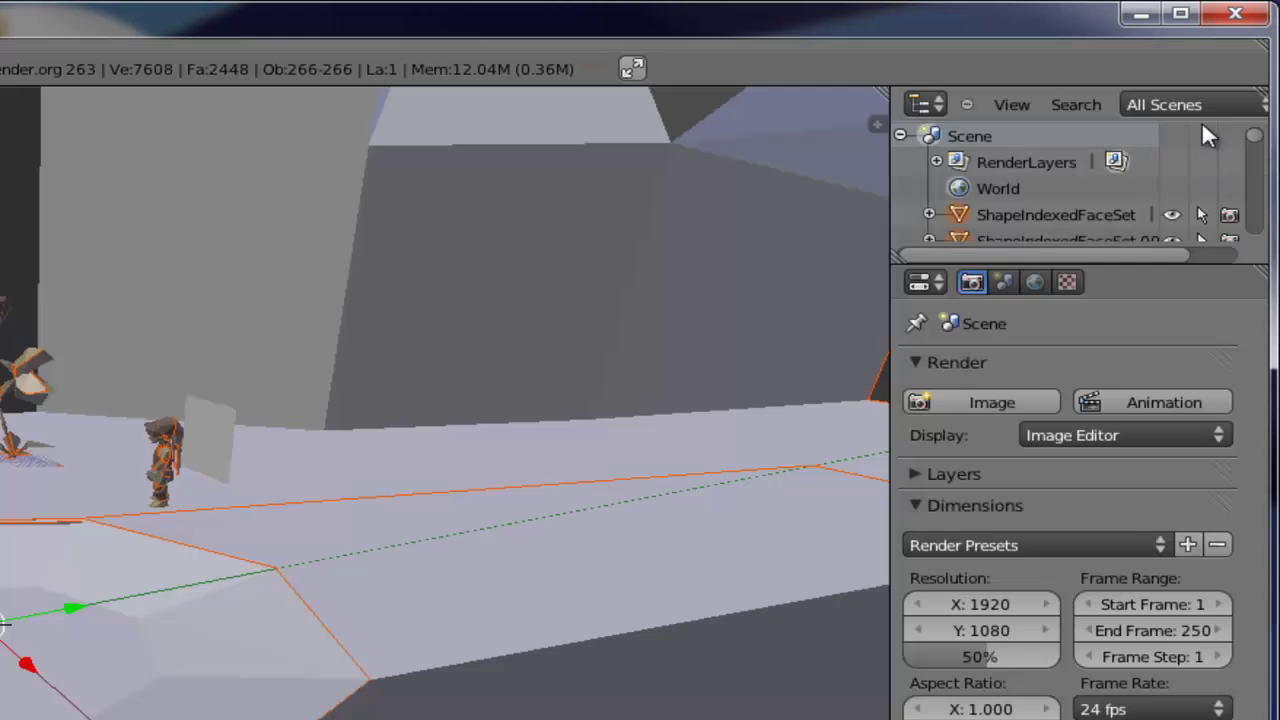
pyautogui.click(1236, 13)
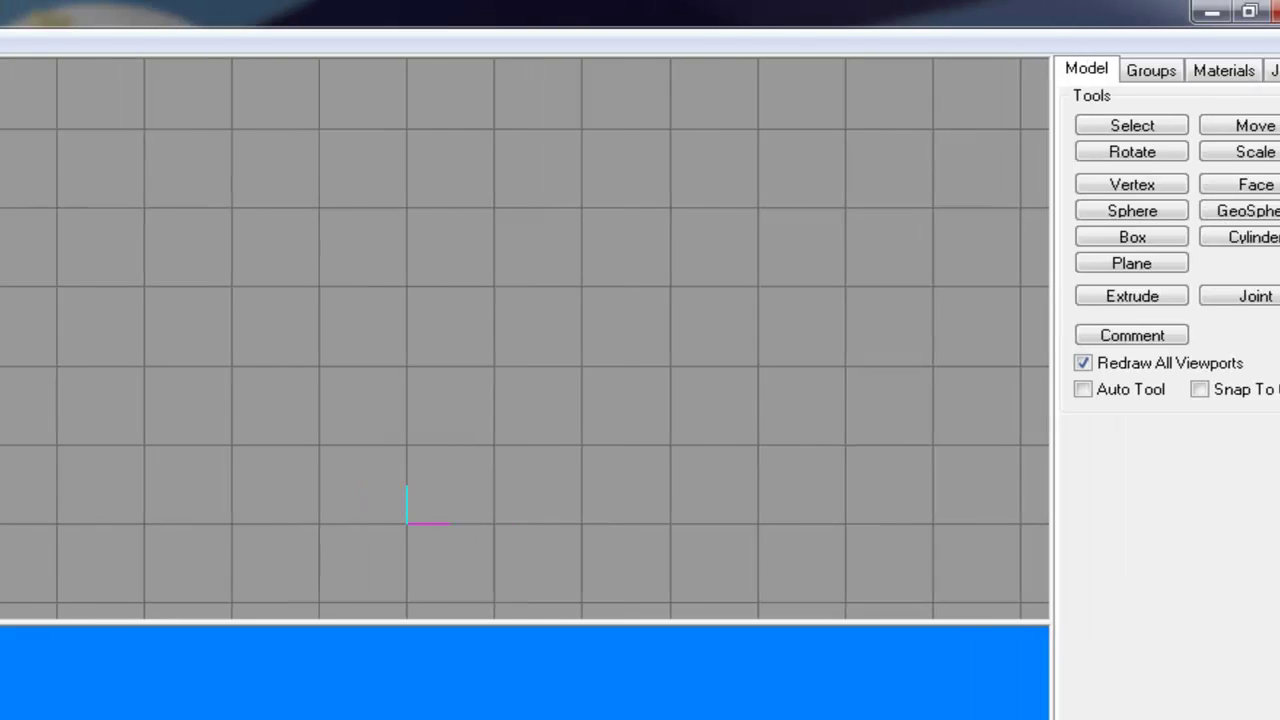
# - In MilkShape 3D, import the Wavefront OBJ file plant.obj from the C:\VRML folder
pyautogui.click(22, 41)
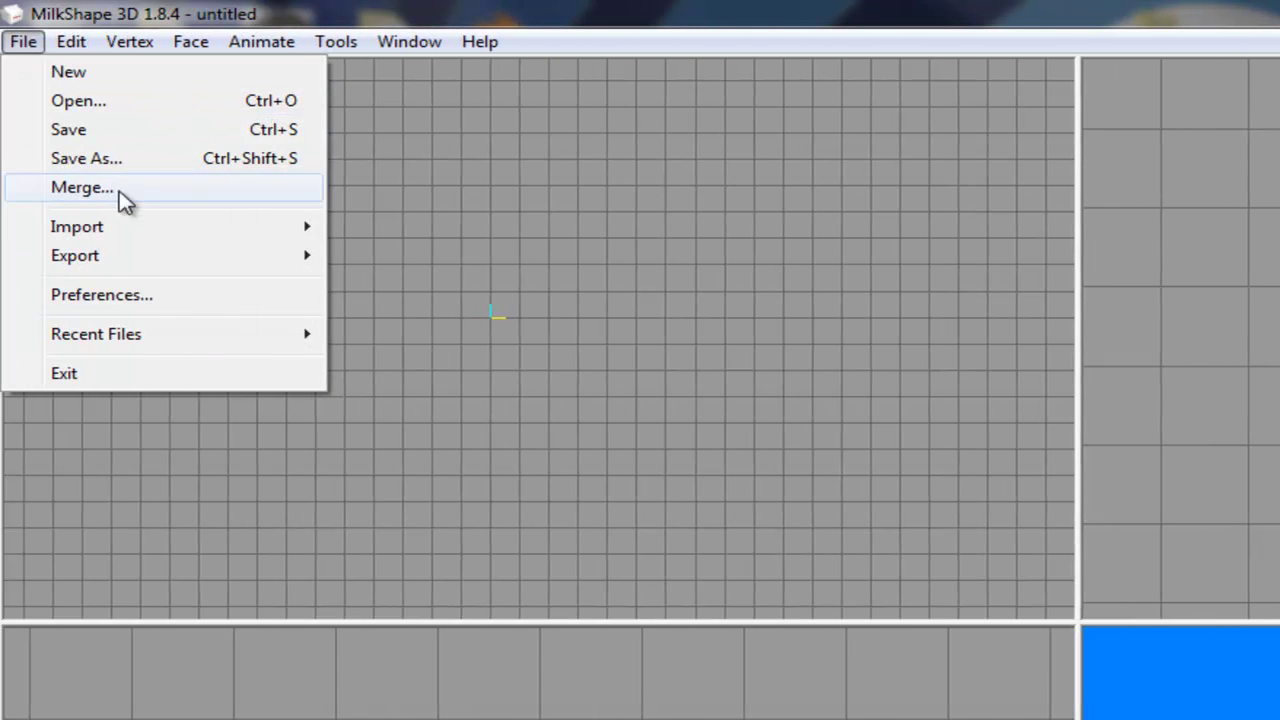
pyautogui.moveTo(120, 226)
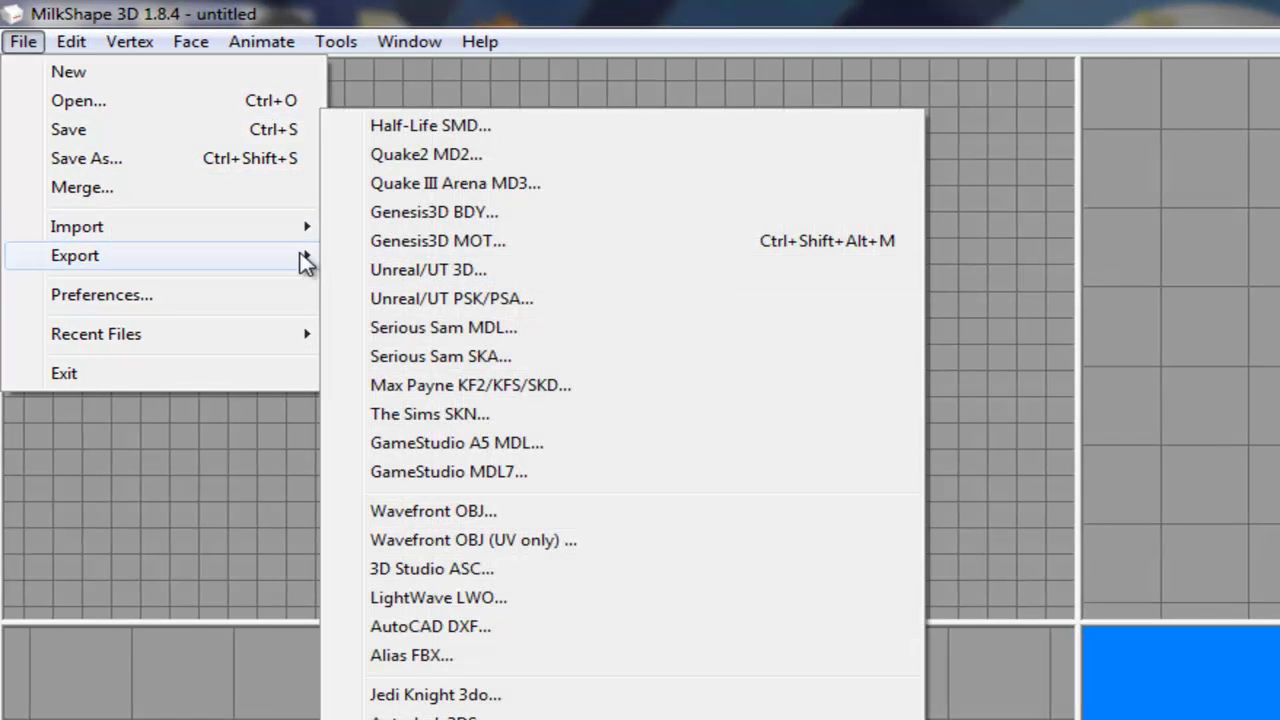
pyautogui.click(505, 512)
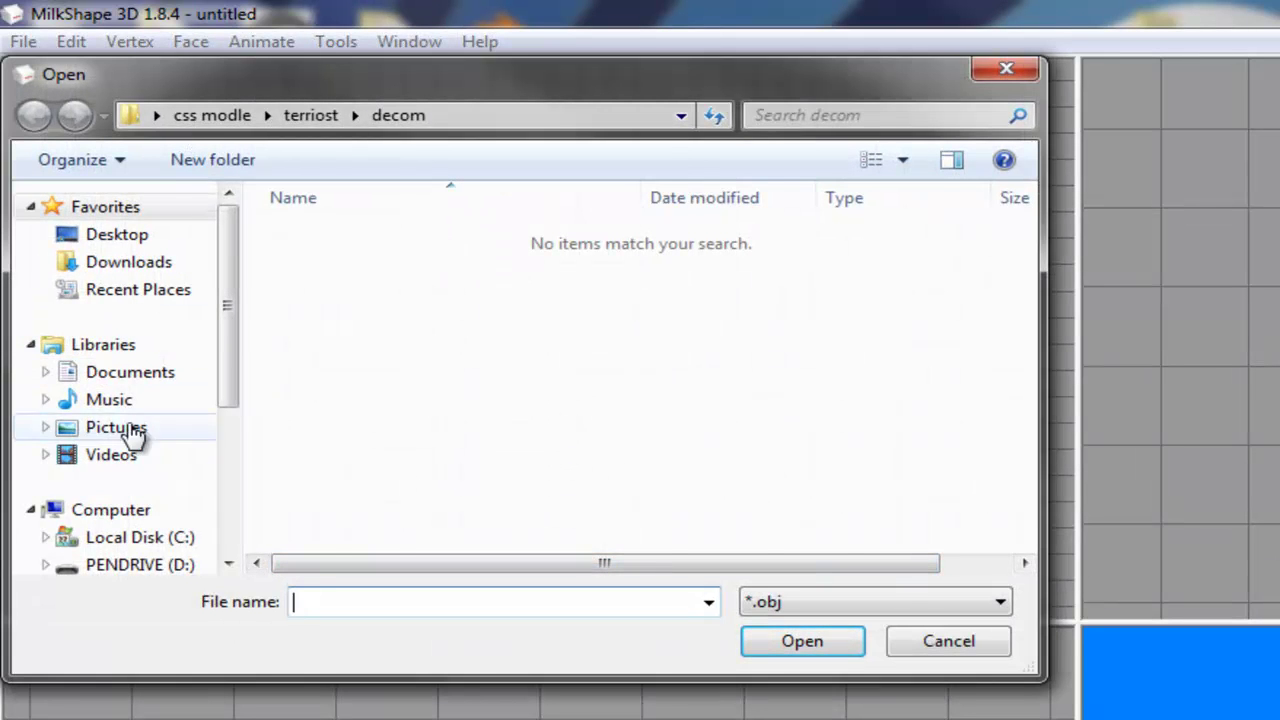
pyautogui.click(143, 540)
pyautogui.click(410, 405)
pyautogui.scroll(-2, 414, 418)
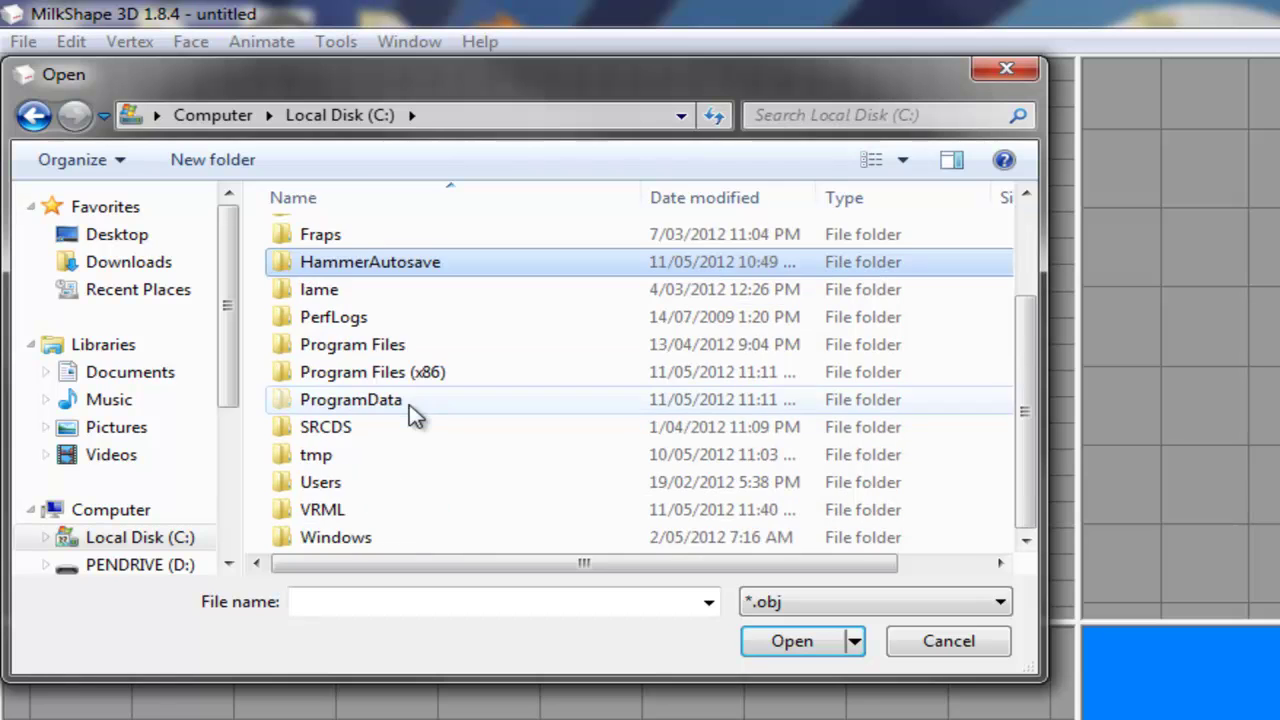
pyautogui.doubleClick(352, 513)
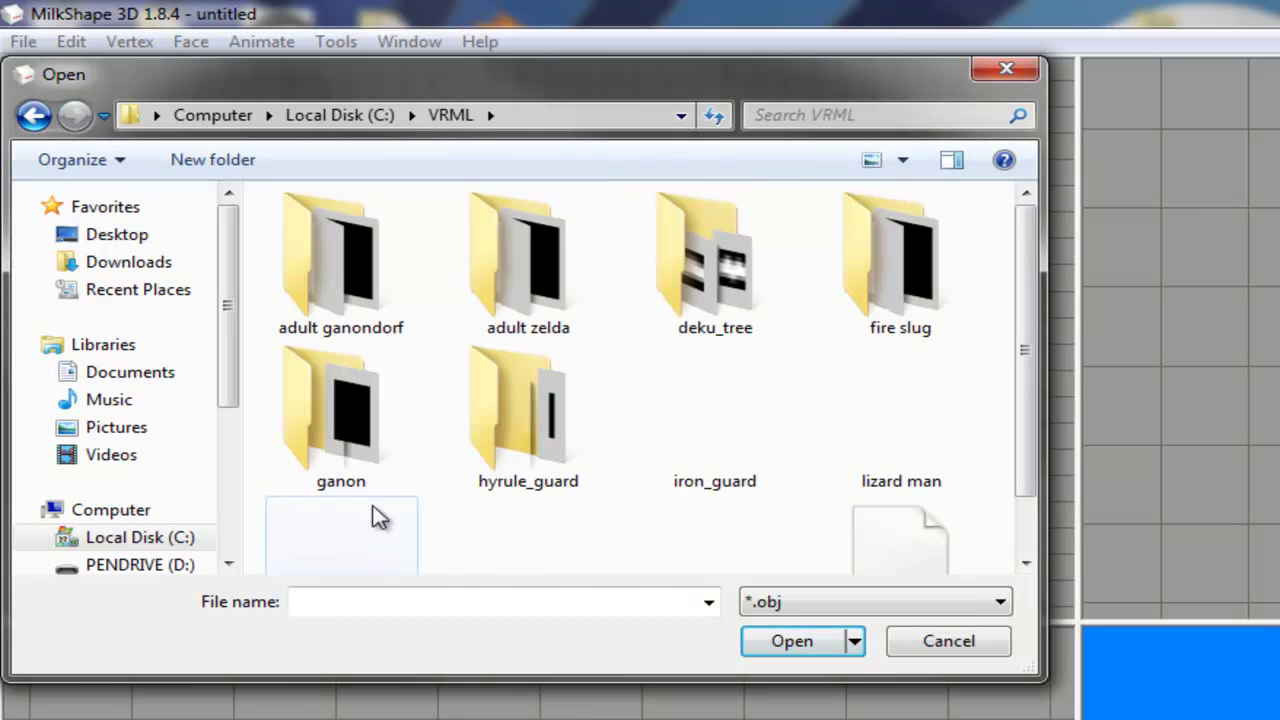
pyautogui.scroll(-1, 450, 464)
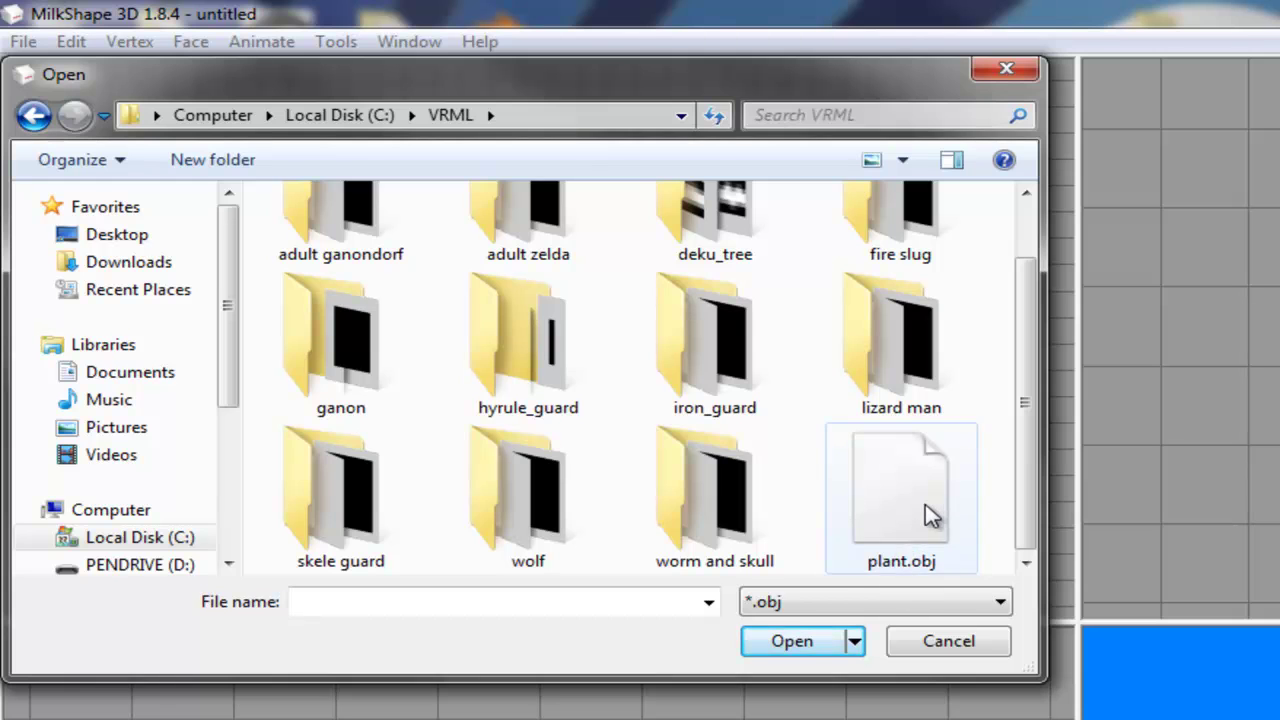
pyautogui.doubleClick(930, 530)
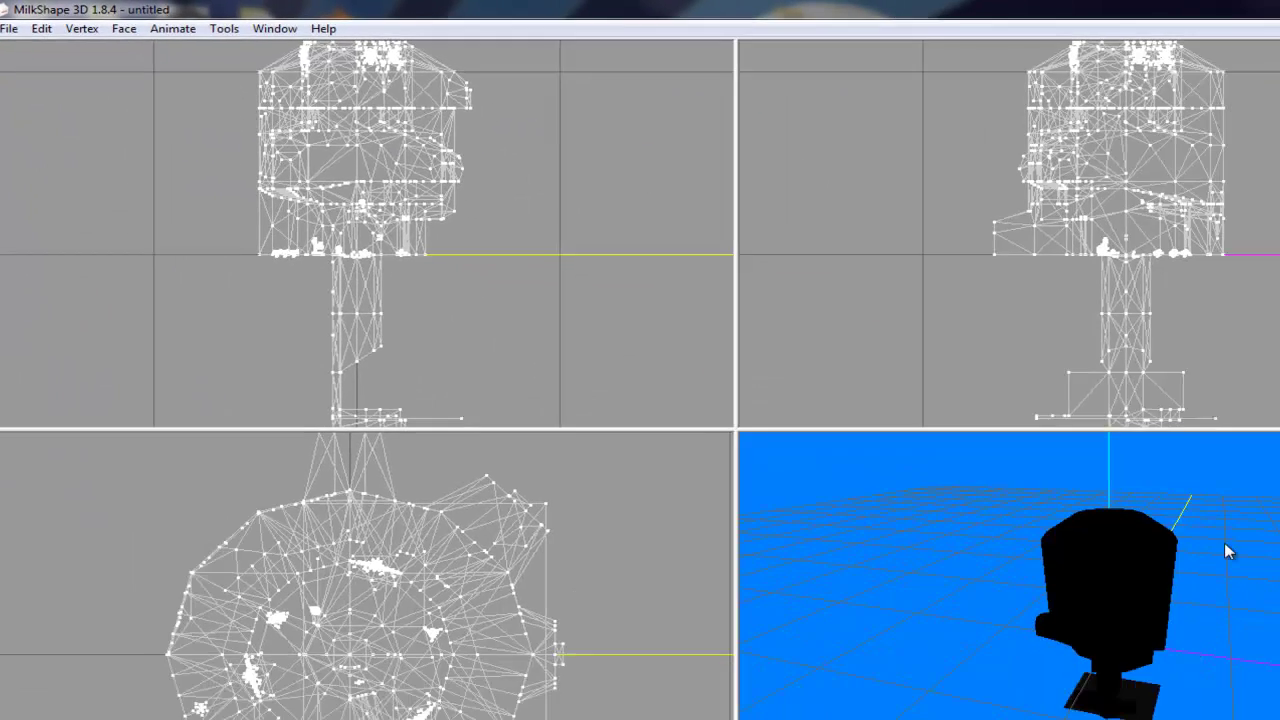
# - Inspect the imported model in the 3D viewport from different distances and angles
pyautogui.moveTo(1224, 543); pyautogui.dragTo(1065, 505)
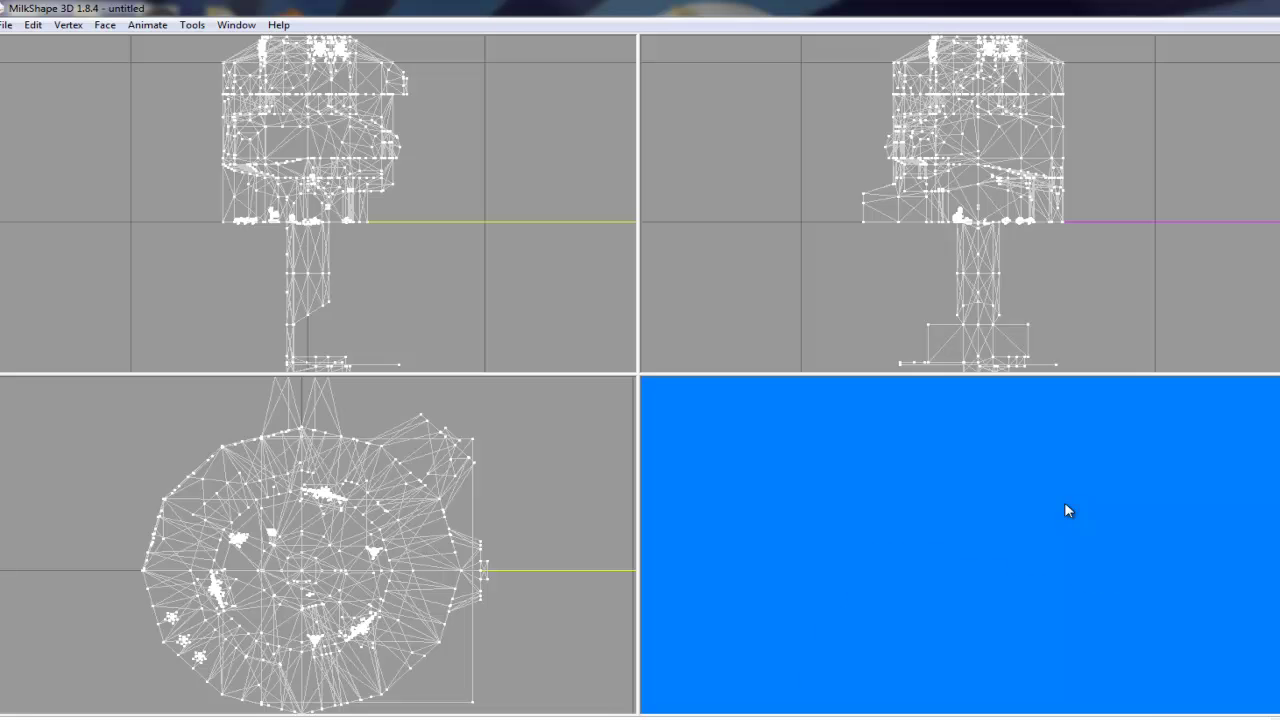
pyautogui.scroll(-6, 1064, 502)
pyautogui.scroll(5, 1055, 488)
pyautogui.scroll(-7, 1055, 488)
pyautogui.moveTo(1049, 494); pyautogui.dragTo(1038, 448)
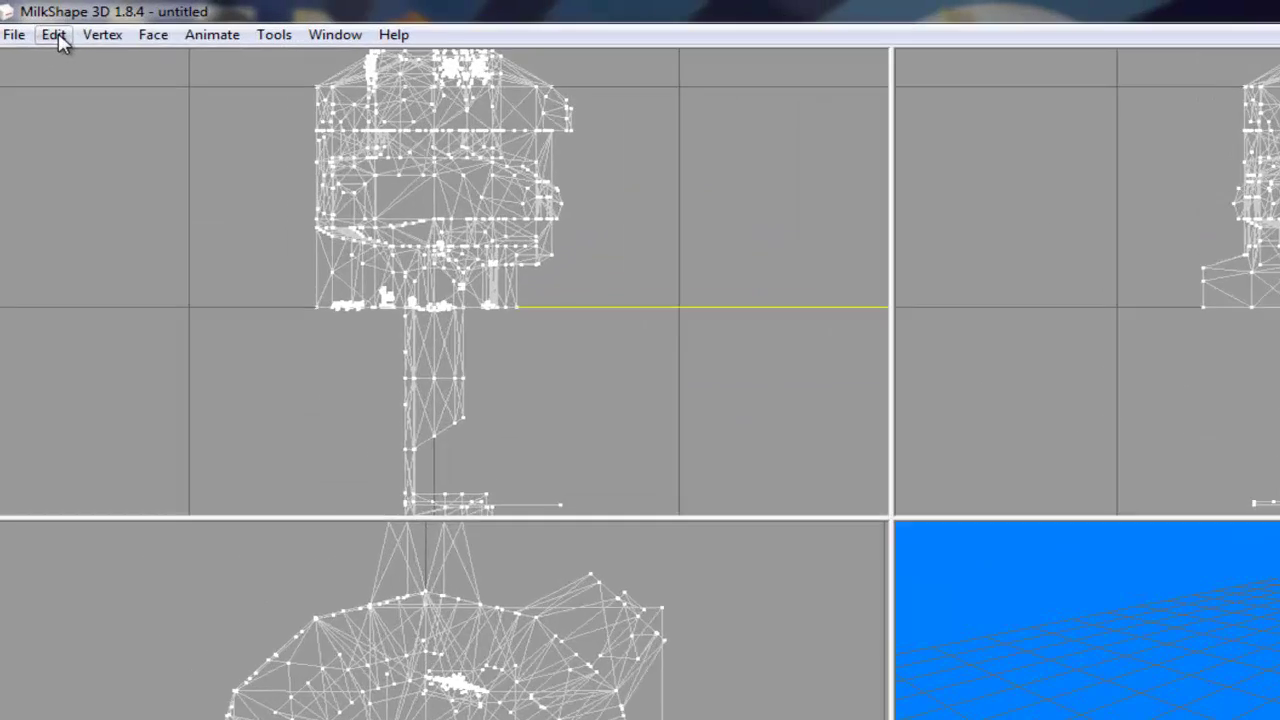
# - Select the entire imported model and reverse the vertex order of all its faces
pyautogui.click(56, 37)
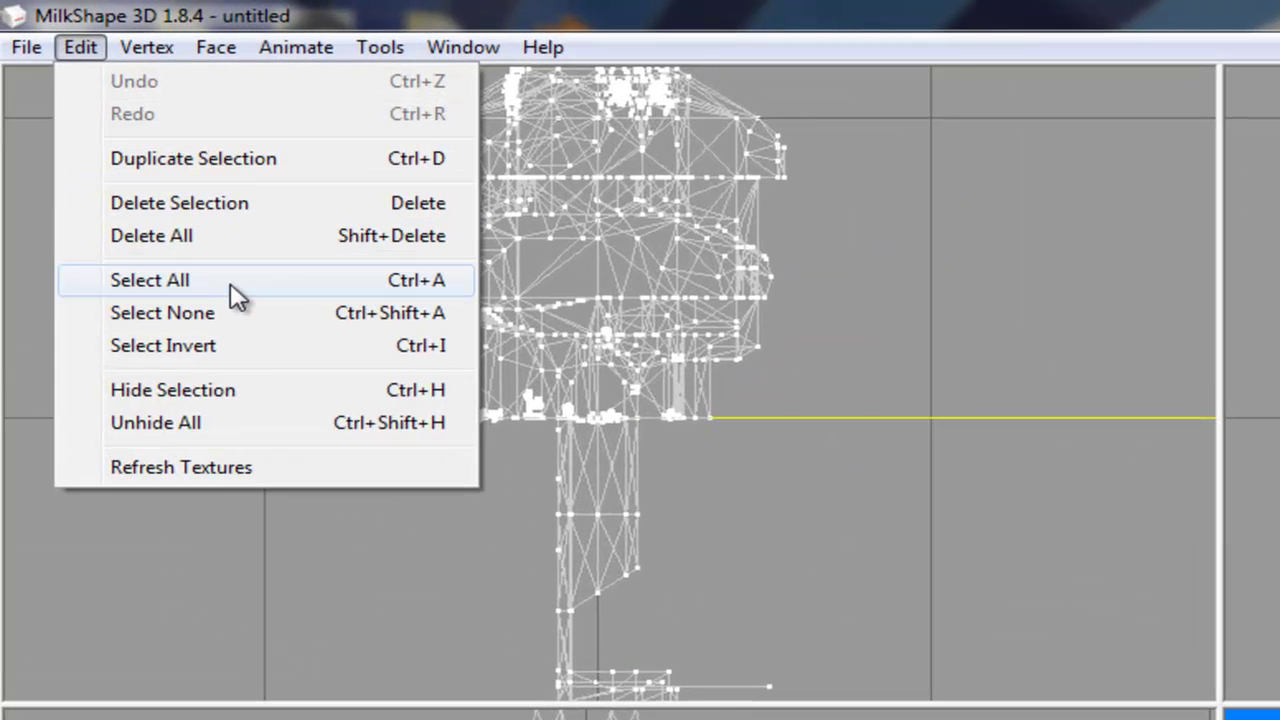
pyautogui.click(237, 295)
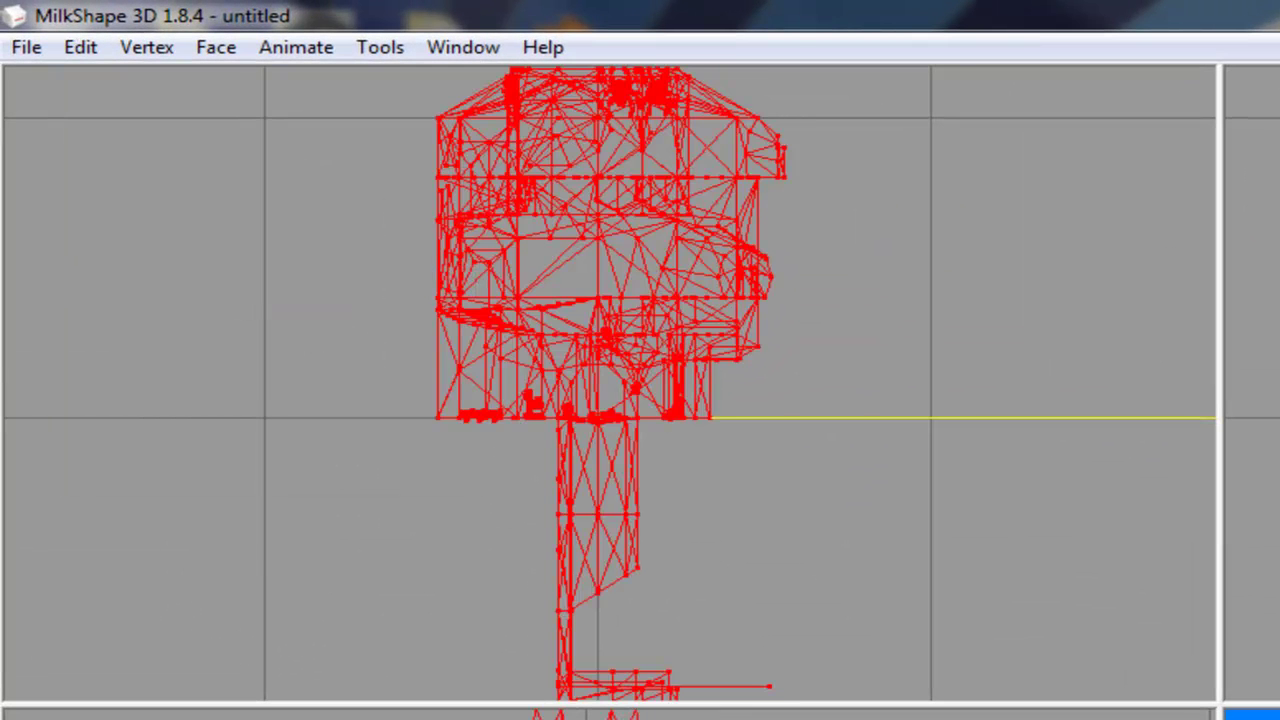
pyautogui.click(225, 48)
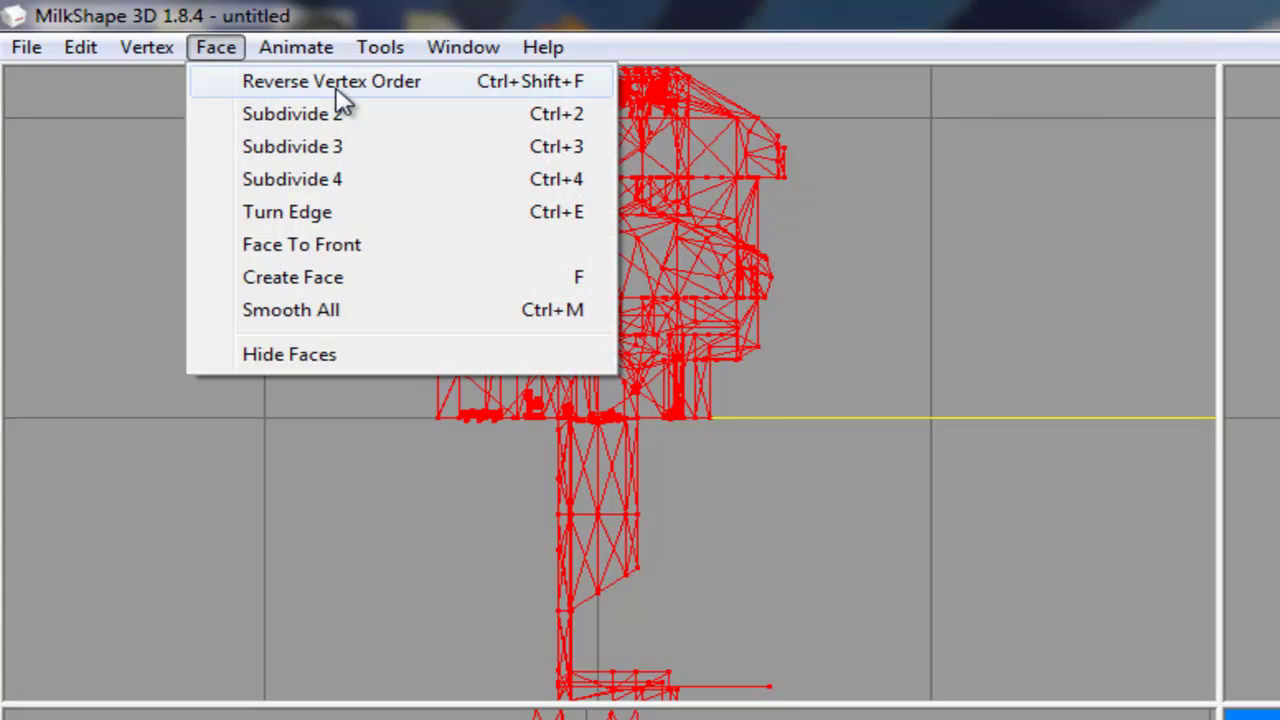
pyautogui.click(337, 88)
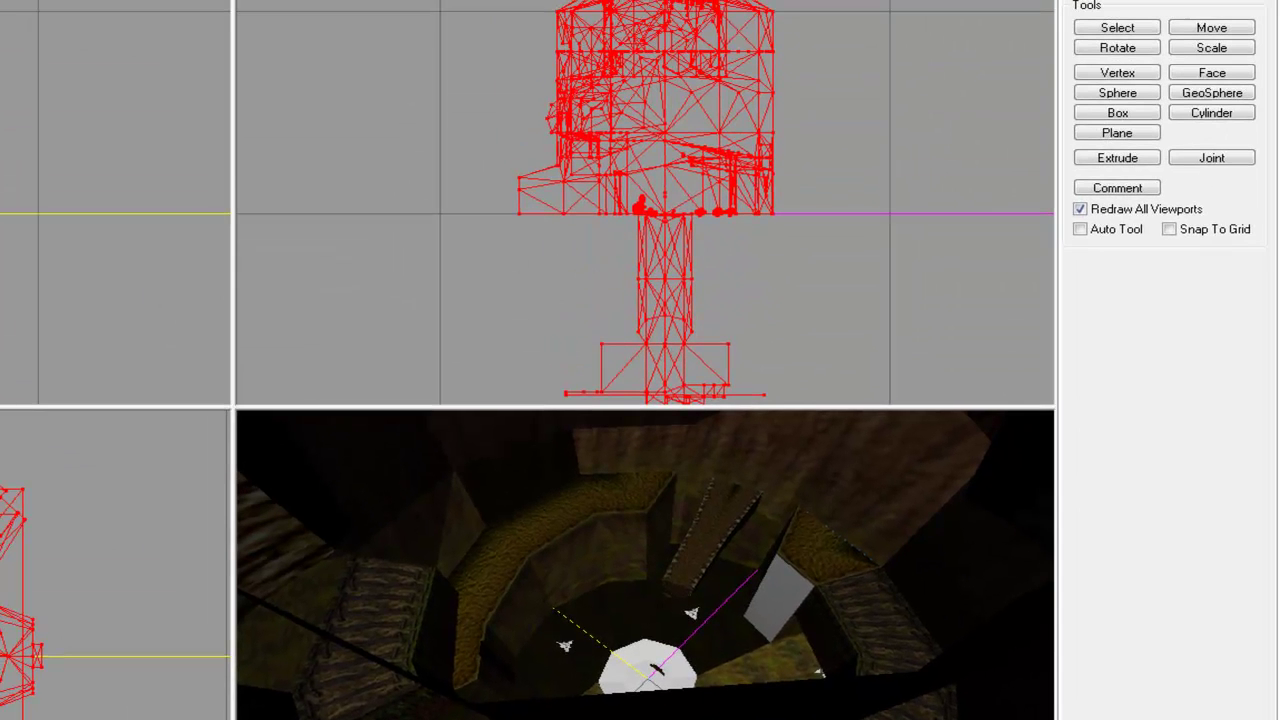
# - Scale the whole model by 80 on the X, Y and Z axes, using the origin as the reference point
pyautogui.click(1220, 55)
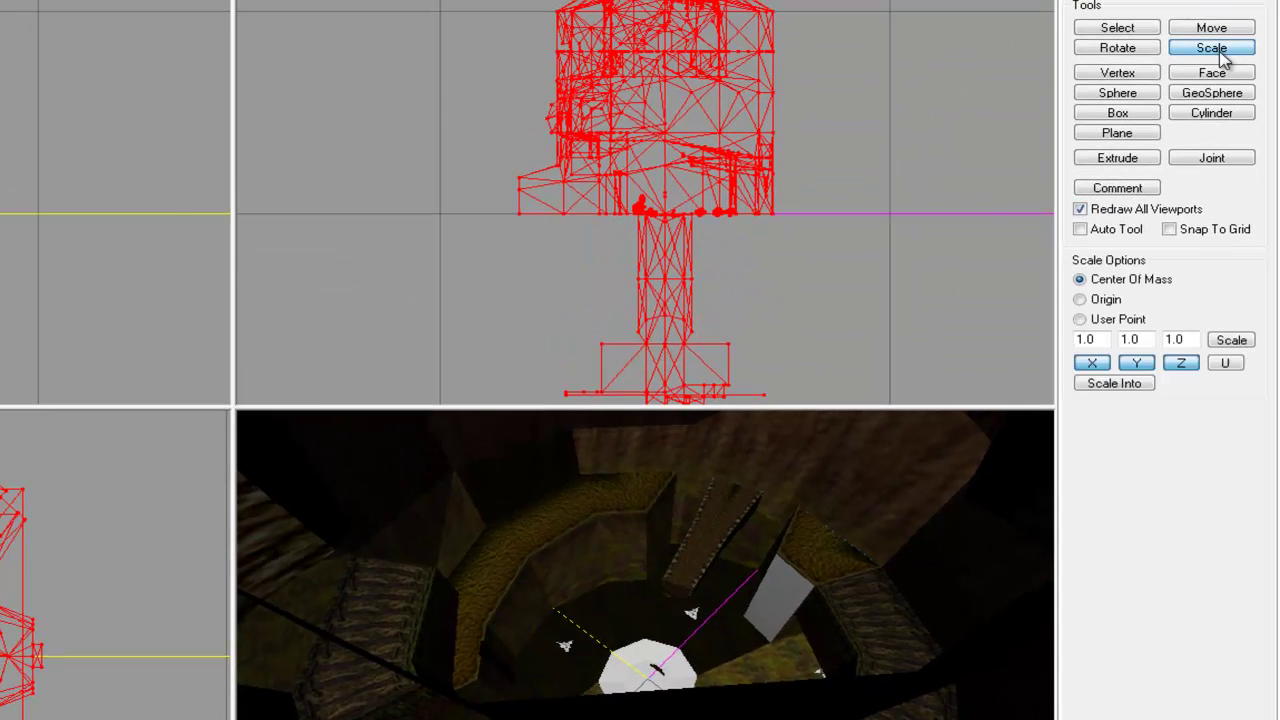
pyautogui.click(1082, 300)
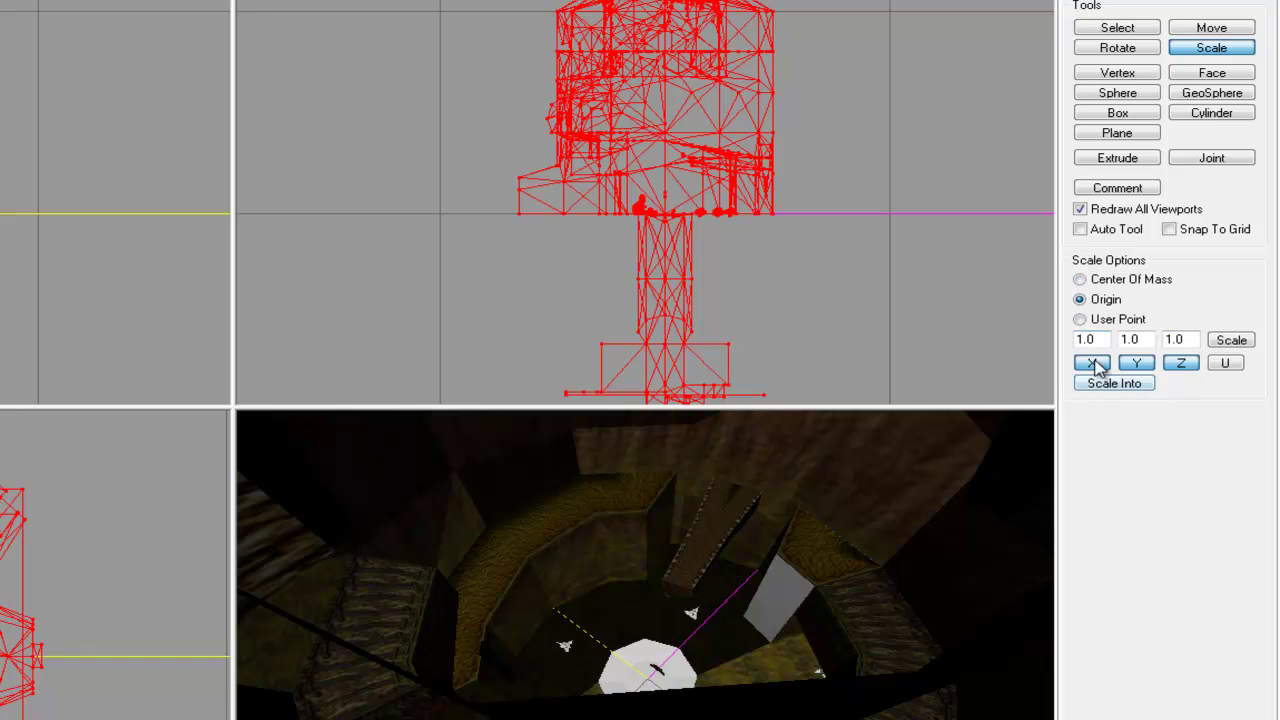
pyautogui.doubleClick(1090, 340)
pyautogui.press('Tab')
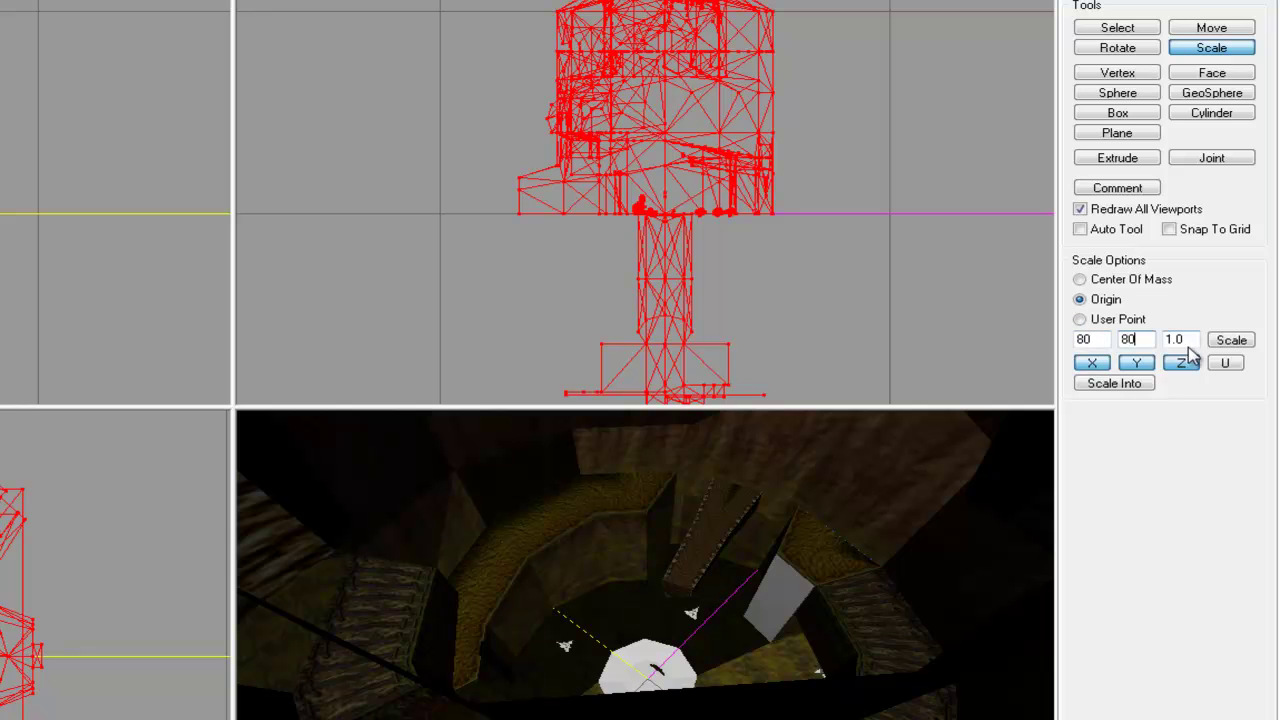
pyautogui.press('Tab')
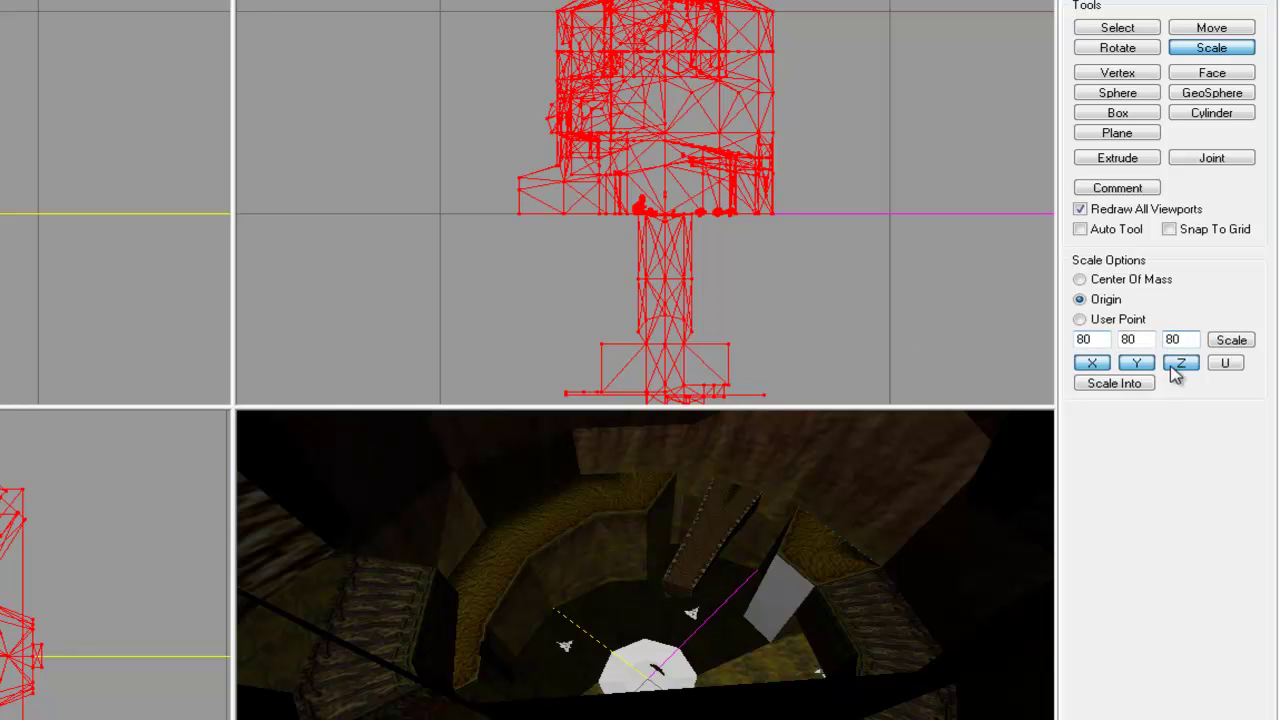
pyautogui.click(1240, 345)
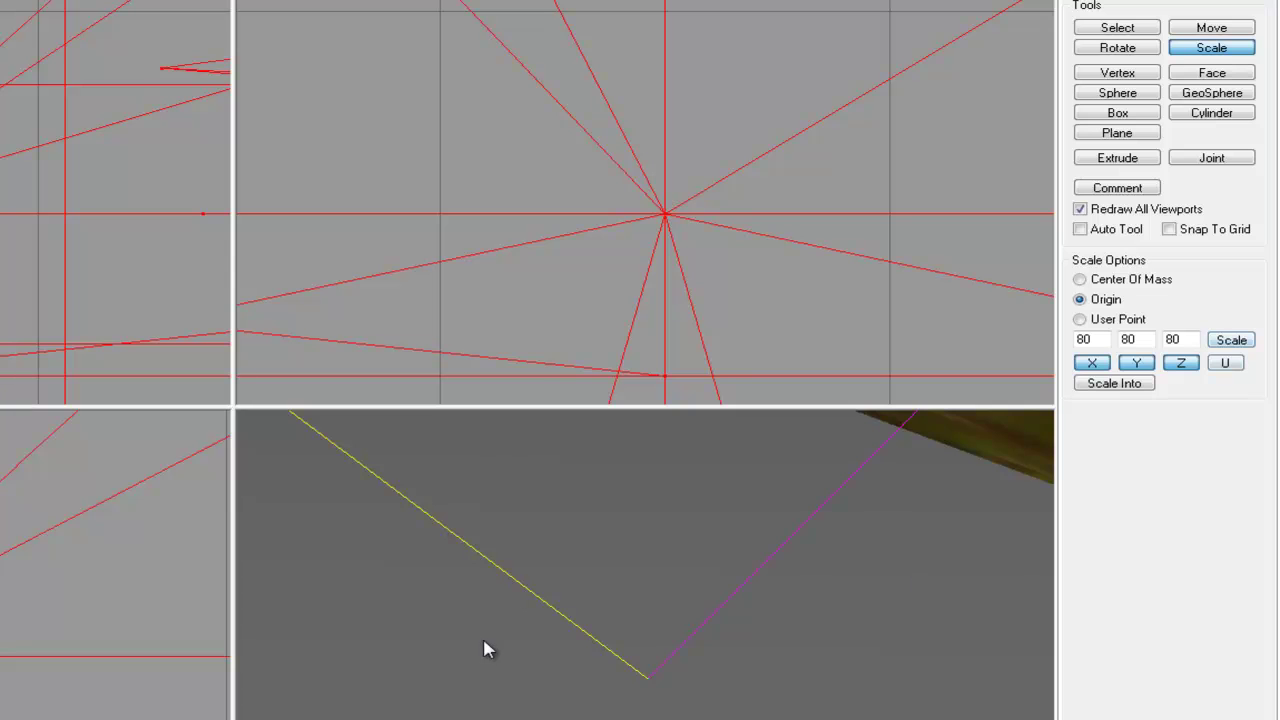
# - Examine the enlarged model at different zoom levels in the orthographic and 3D viewports
pyautogui.scroll(-8, 474, 258)
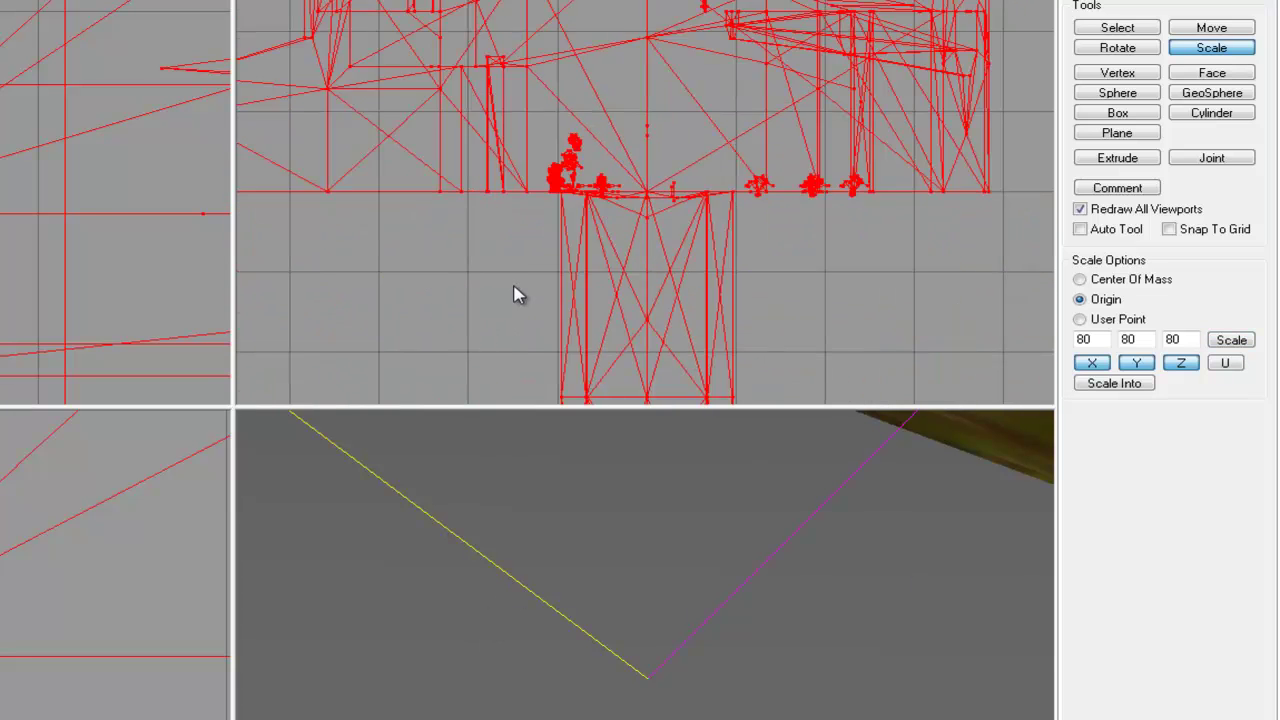
pyautogui.scroll(3, 645, 232)
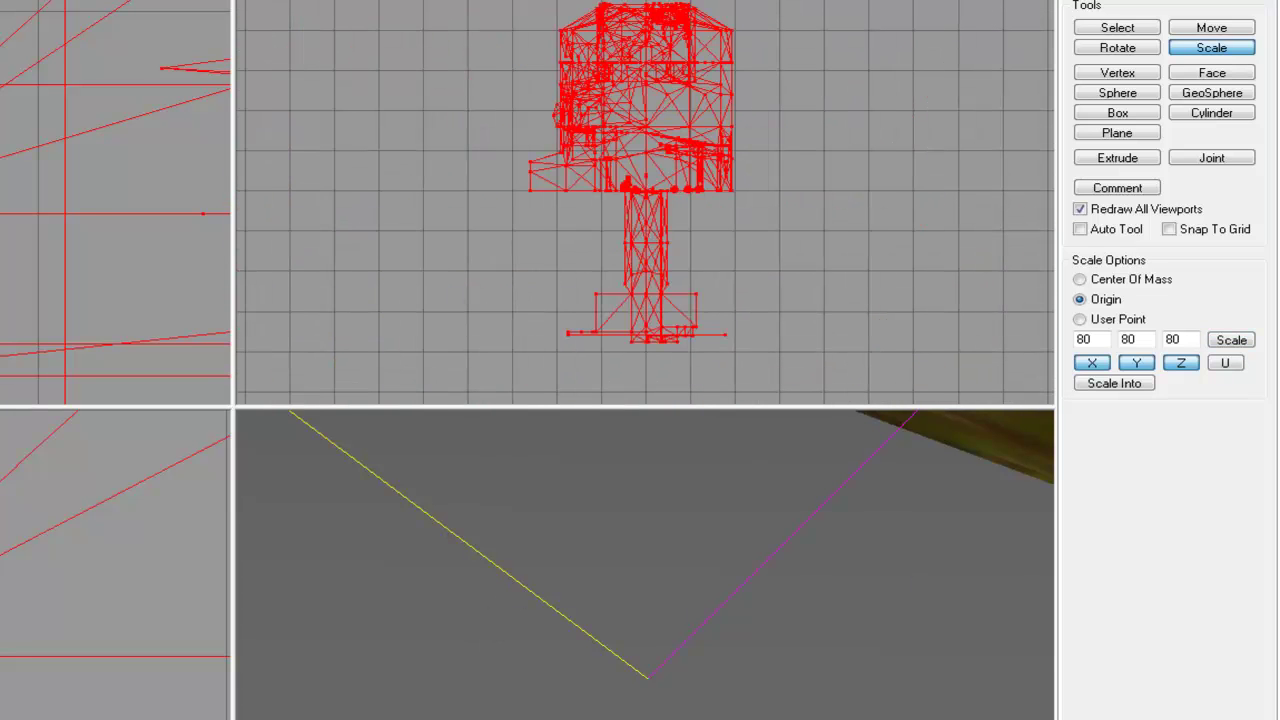
pyautogui.scroll(-8, 25, 320)
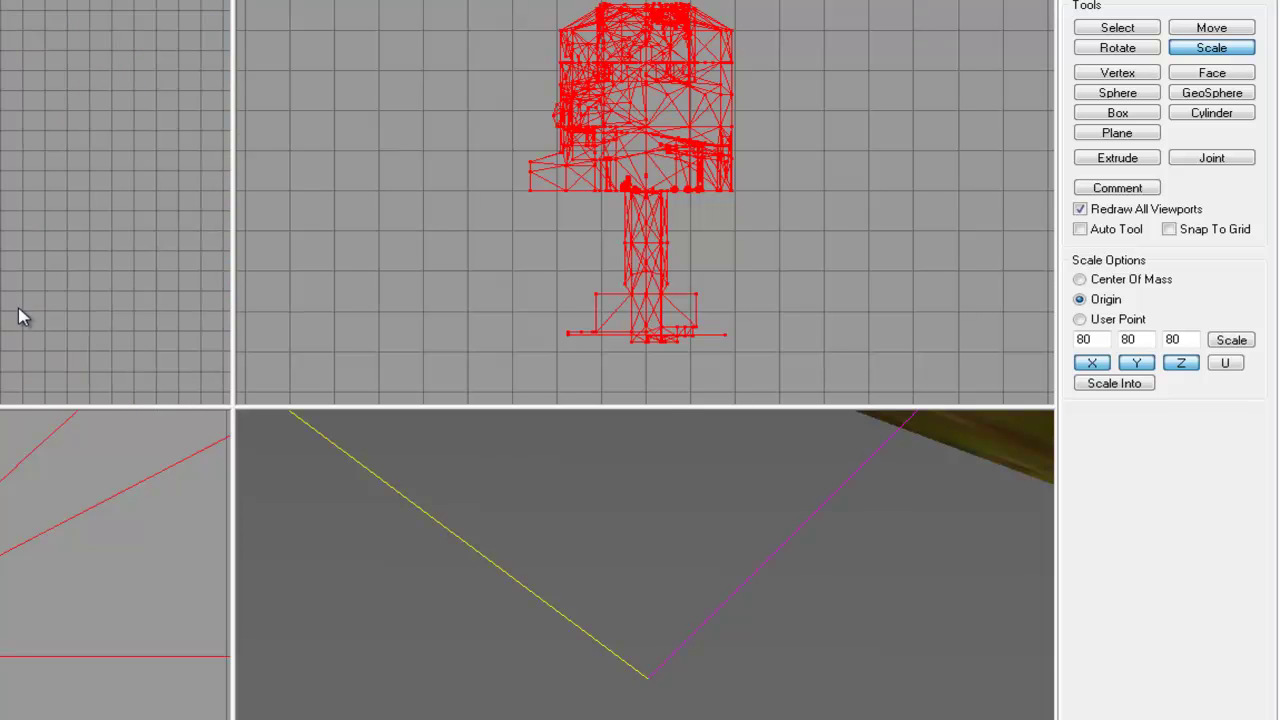
pyautogui.scroll(-8, 116, 565)
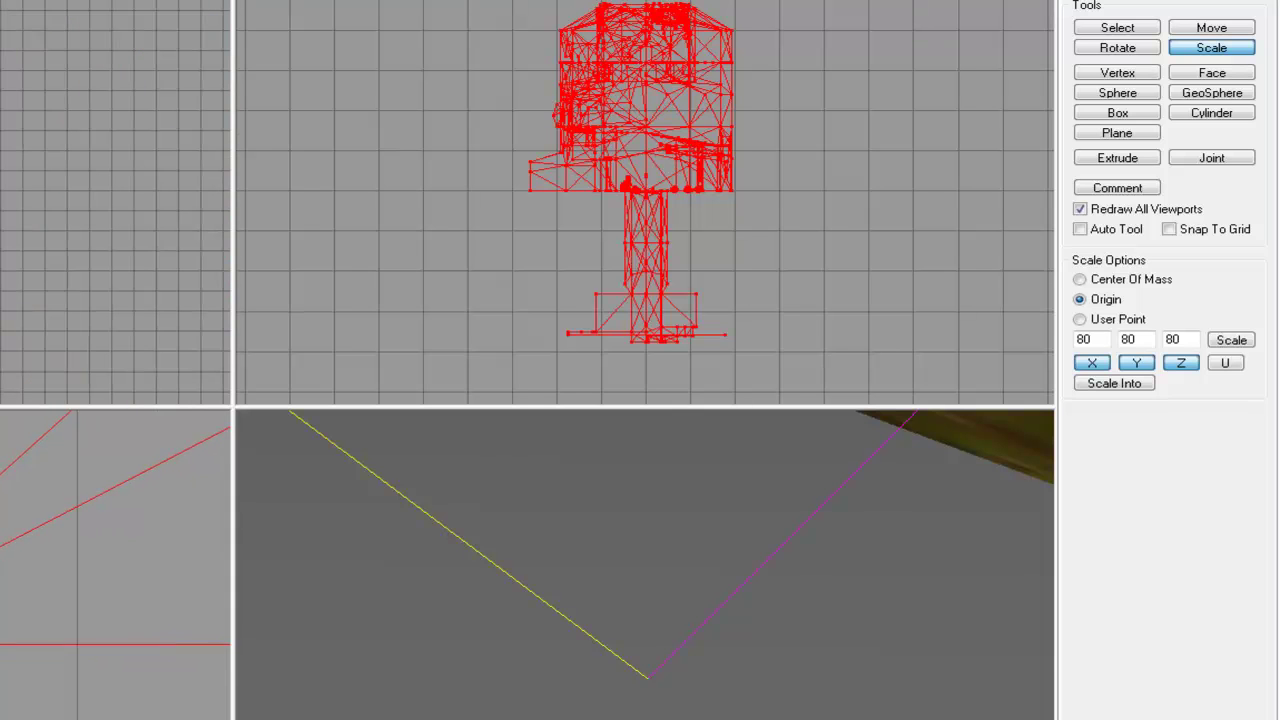
pyautogui.scroll(-5, 116, 565)
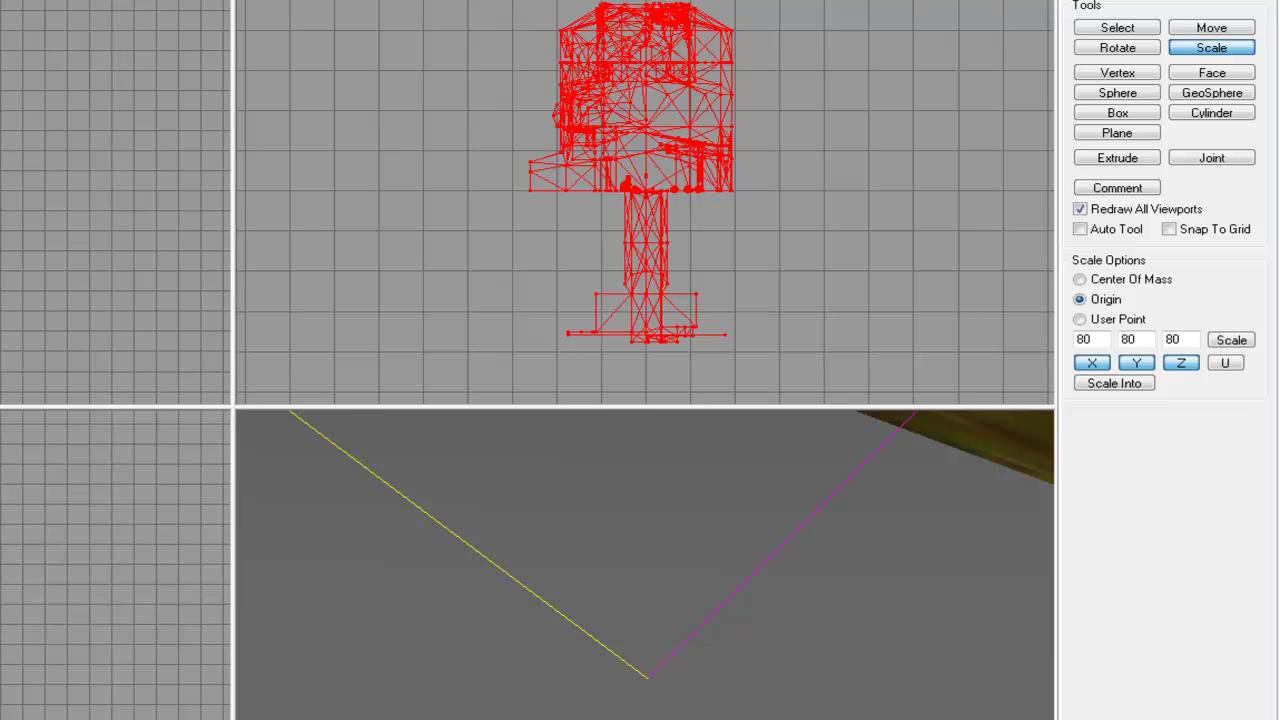
pyautogui.scroll(-3, 715, 200)
pyautogui.moveTo(710, 229); pyautogui.dragTo(647, 240)
pyautogui.scroll(6, 647, 240)
pyautogui.scroll(-4, 544, 236)
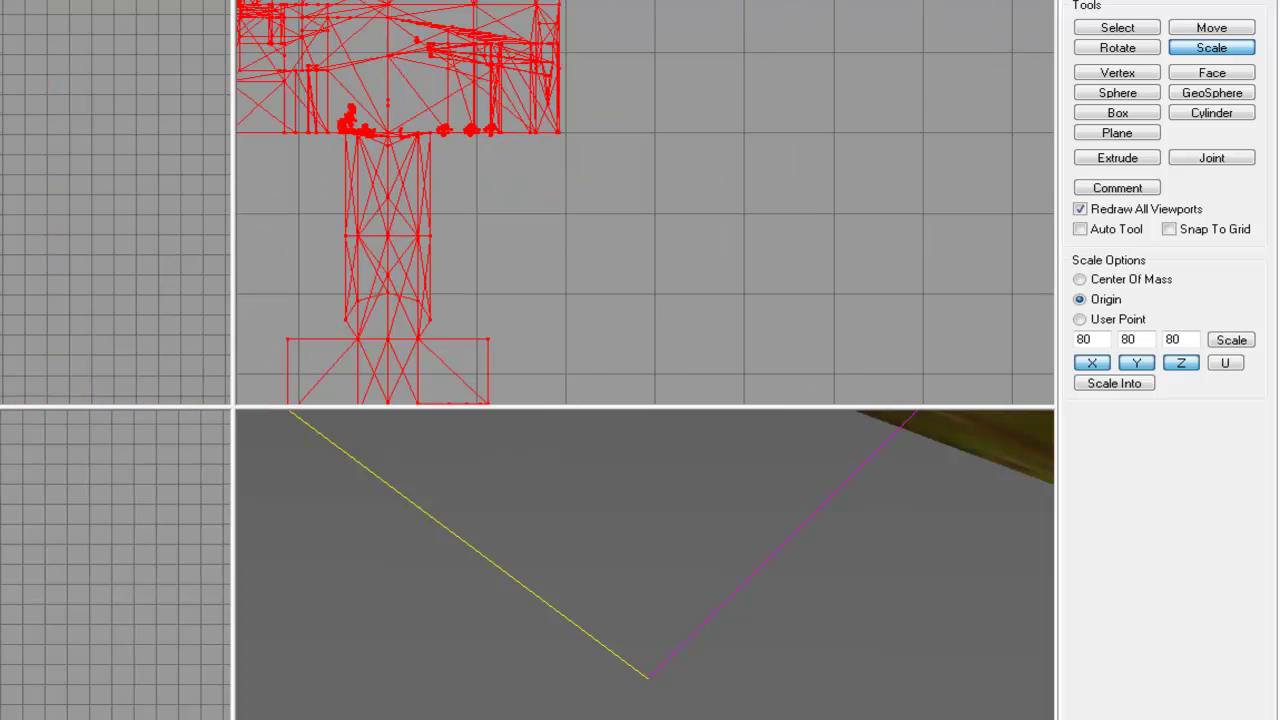
pyautogui.moveTo(431, 623); pyautogui.dragTo(645, 615)
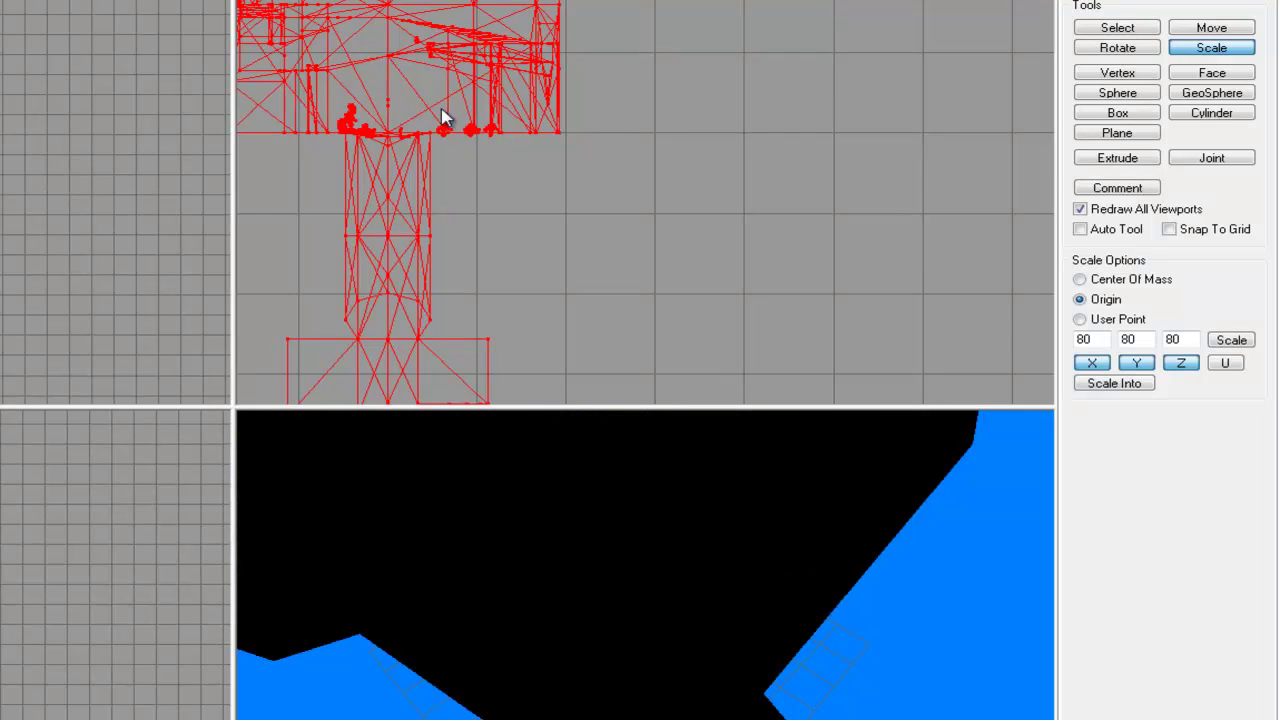
# - Move the whole model in the side view so the plant enemy stands at about the origin
pyautogui.moveTo(445, 117); pyautogui.dragTo(722, 128)
pyautogui.hotkey('ctrl', 'z')
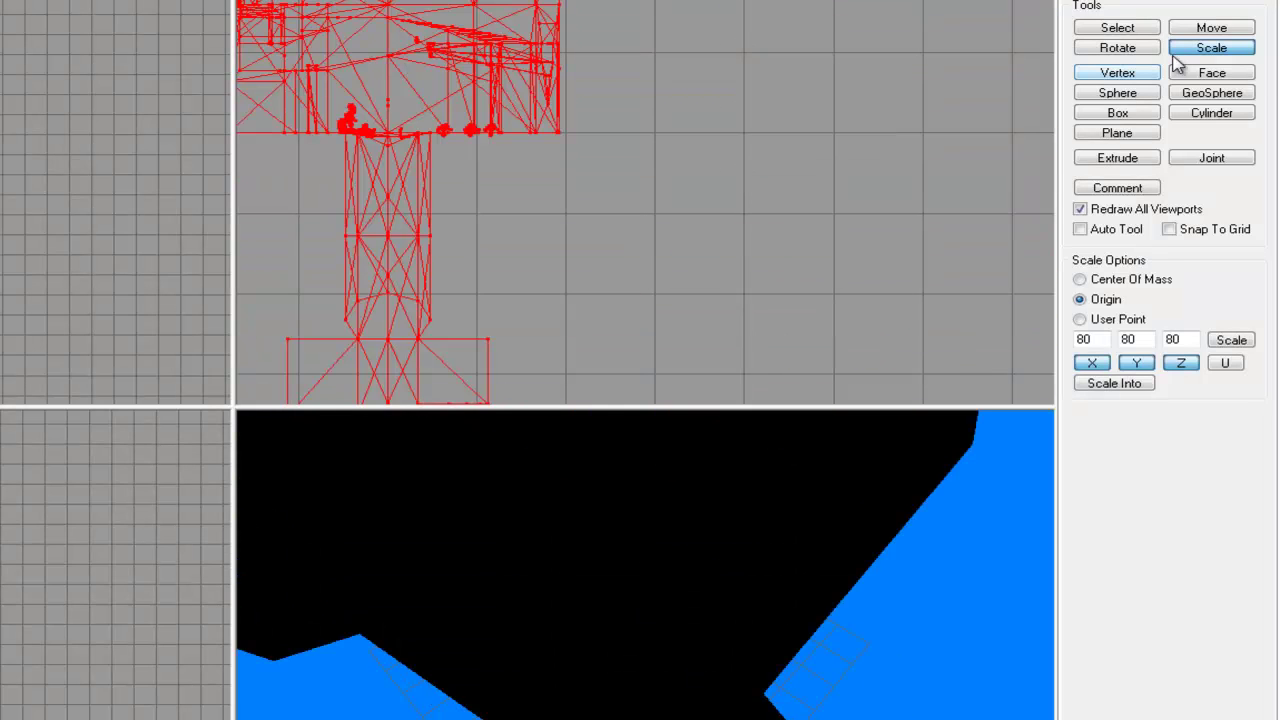
pyautogui.click(1231, 32)
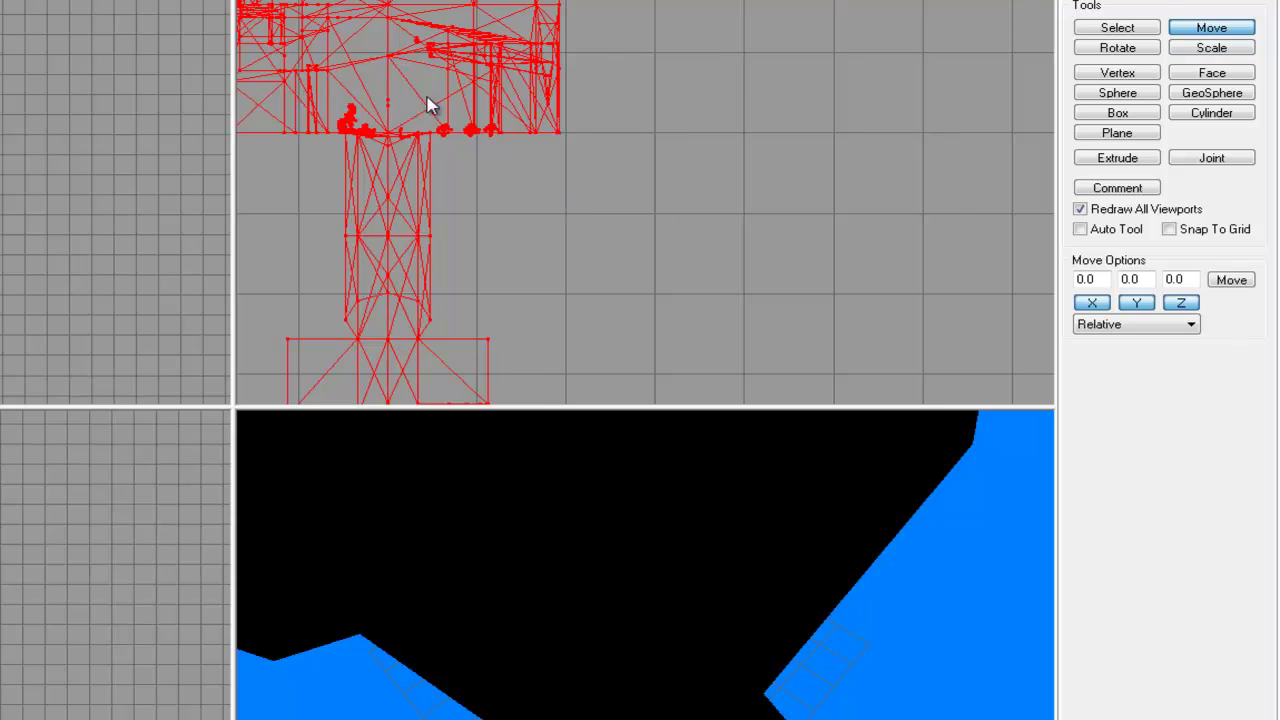
pyautogui.moveTo(432, 102); pyautogui.dragTo(485, 108)
pyautogui.scroll(2, 468, 82)
pyautogui.moveTo(562, 206); pyautogui.dragTo(760, 280)
pyautogui.scroll(2, 428, 129)
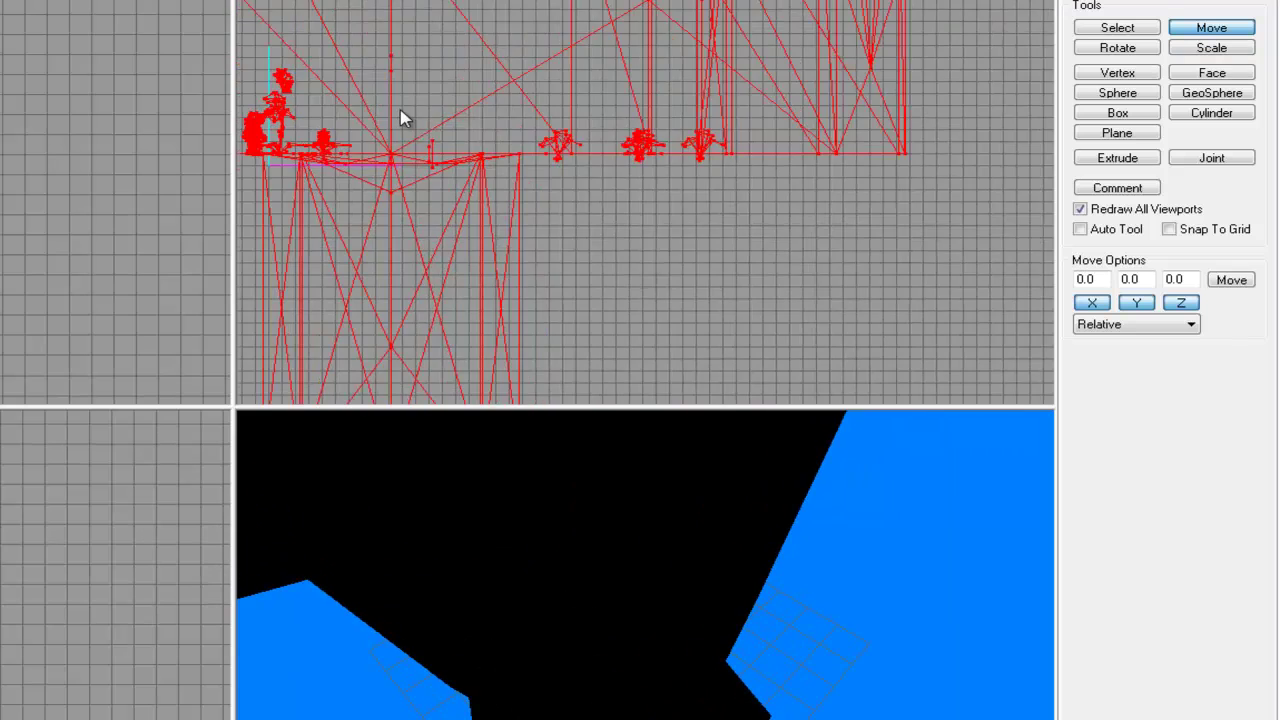
pyautogui.moveTo(414, 141); pyautogui.dragTo(894, 200)
pyautogui.scroll(3, 900, 249)
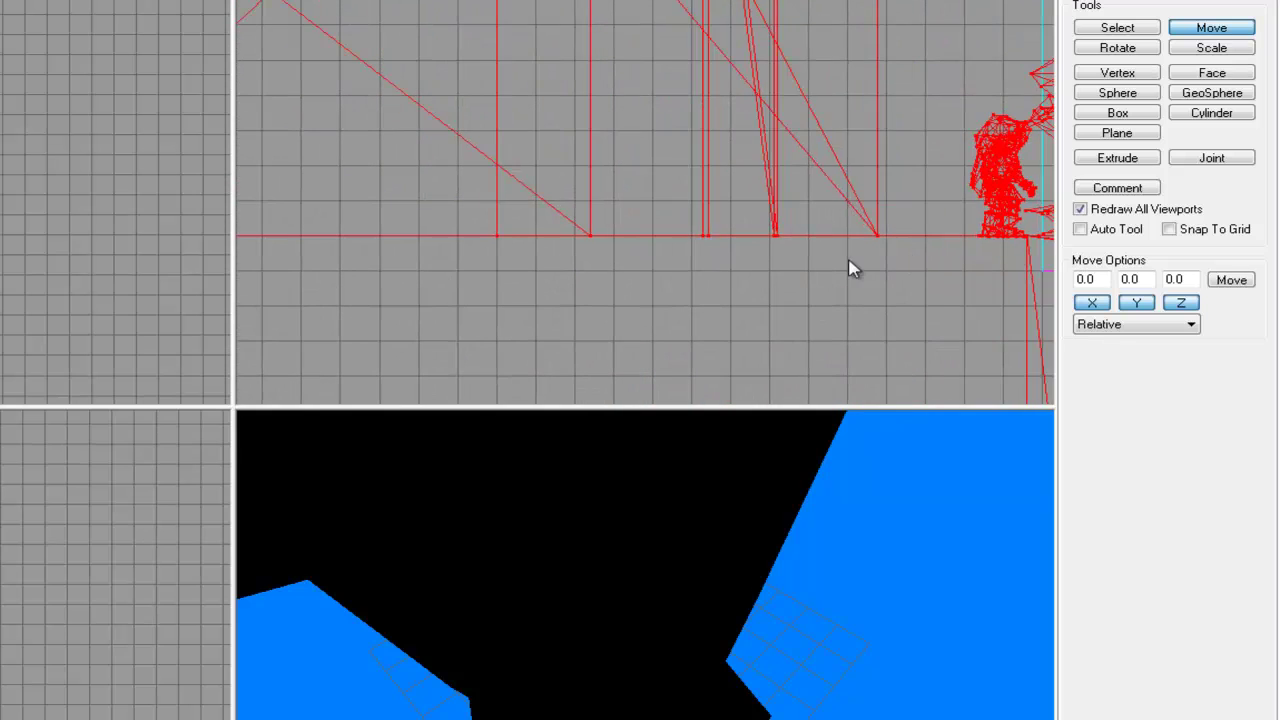
pyautogui.moveTo(876, 323); pyautogui.dragTo(431, 323)
pyautogui.scroll(3, 686, 210)
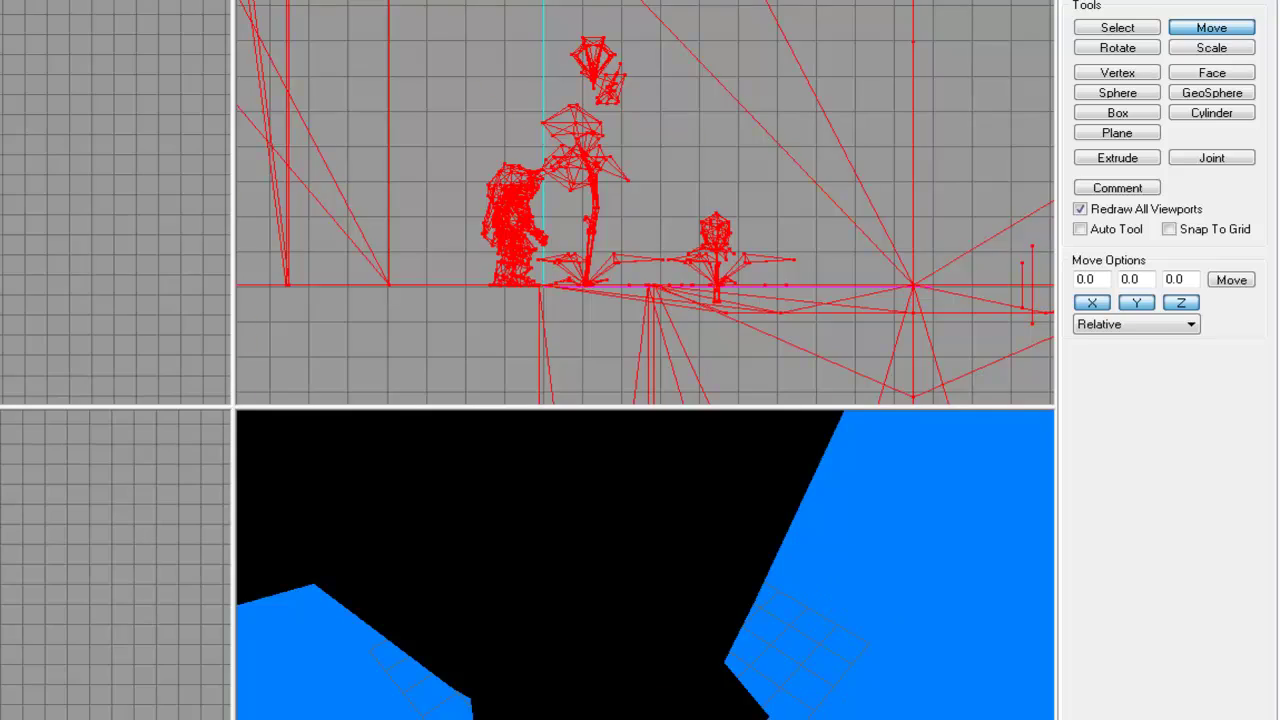
# - Move the whole model in the front view to bring the plant enemy to about the origin
pyautogui.scroll(5, 686, 240)
pyautogui.moveTo(10, 335); pyautogui.dragTo(77, 6)
pyautogui.scroll(-3, 42, 133)
pyautogui.scroll(3, 40, 186)
pyautogui.moveTo(2, 186); pyautogui.dragTo(334, 336)
pyautogui.scroll(5, 493, 447)
pyautogui.moveTo(493, 447); pyautogui.dragTo(412, 637)
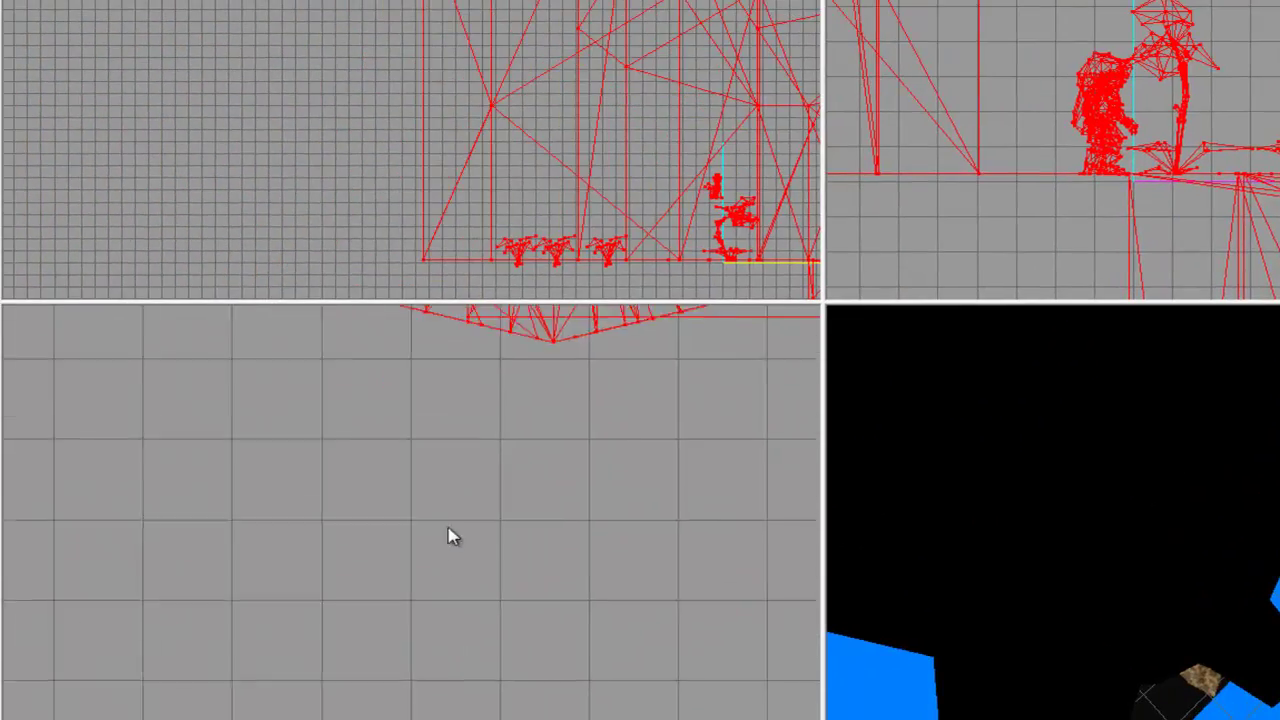
# - Adjust the whole model's position in the top view so the plant enemy sits near the origin
pyautogui.scroll(-10, 517, 551)
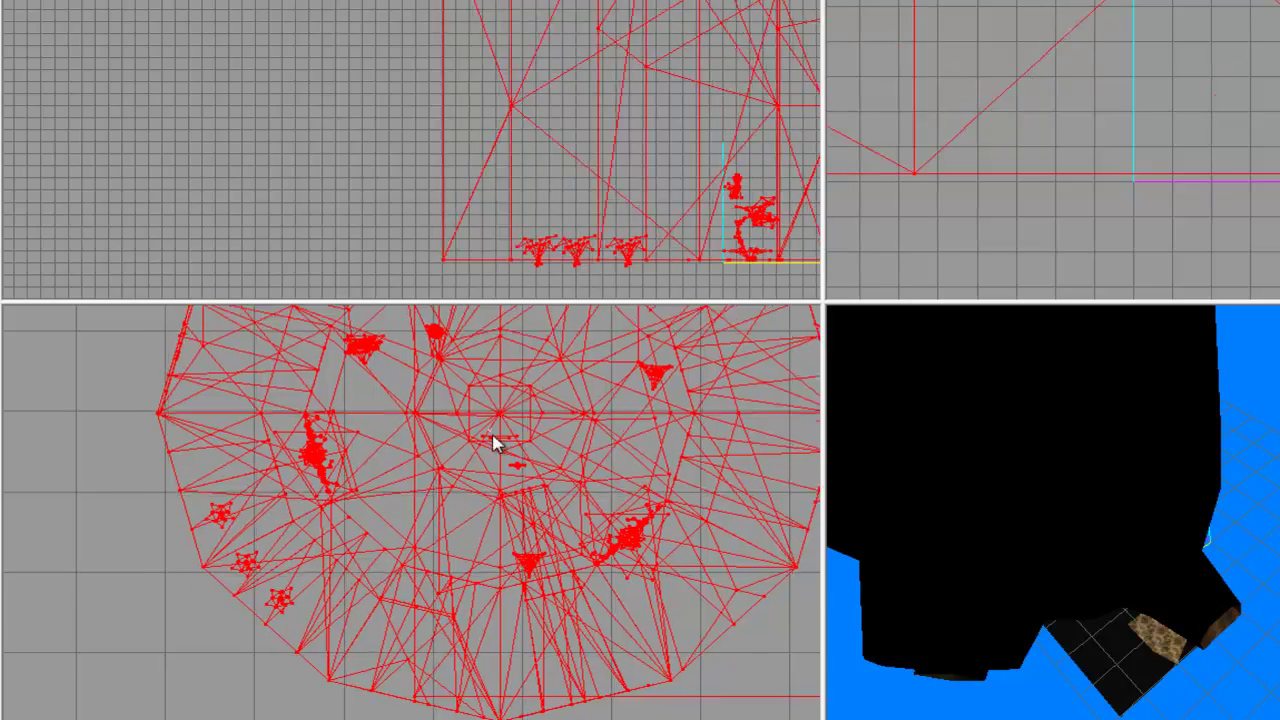
pyautogui.scroll(10, 400, 470)
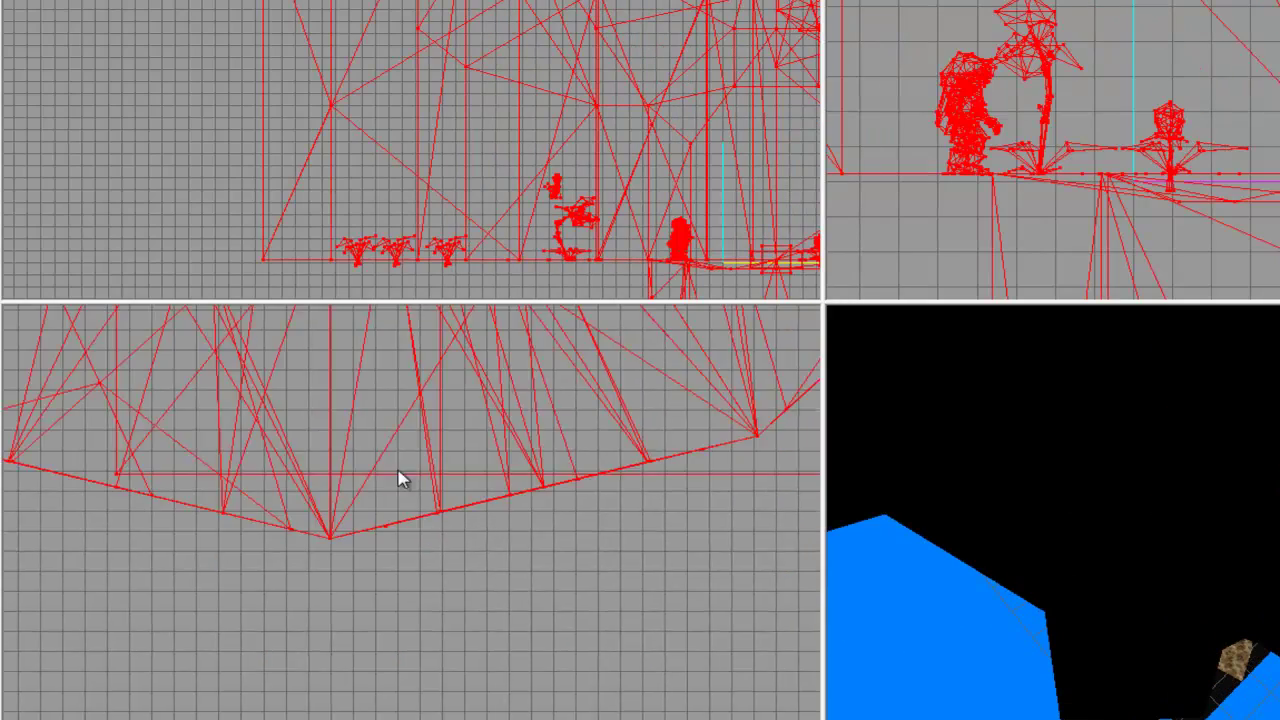
pyautogui.scroll(-1, 400, 446)
pyautogui.moveTo(479, 392); pyautogui.dragTo(556, 716)
pyautogui.moveTo(464, 322); pyautogui.dragTo(505, 660)
pyautogui.scroll(-3, 508, 597)
pyautogui.moveTo(404, 400); pyautogui.dragTo(470, 439)
pyautogui.scroll(-2, 410, 448)
pyautogui.scroll(-1, 421, 448)
pyautogui.moveTo(311, 437); pyautogui.dragTo(800, 530)
pyautogui.moveTo(703, 716); pyautogui.dragTo(549, 632)
pyautogui.moveTo(104, 490); pyautogui.dragTo(4, 430)
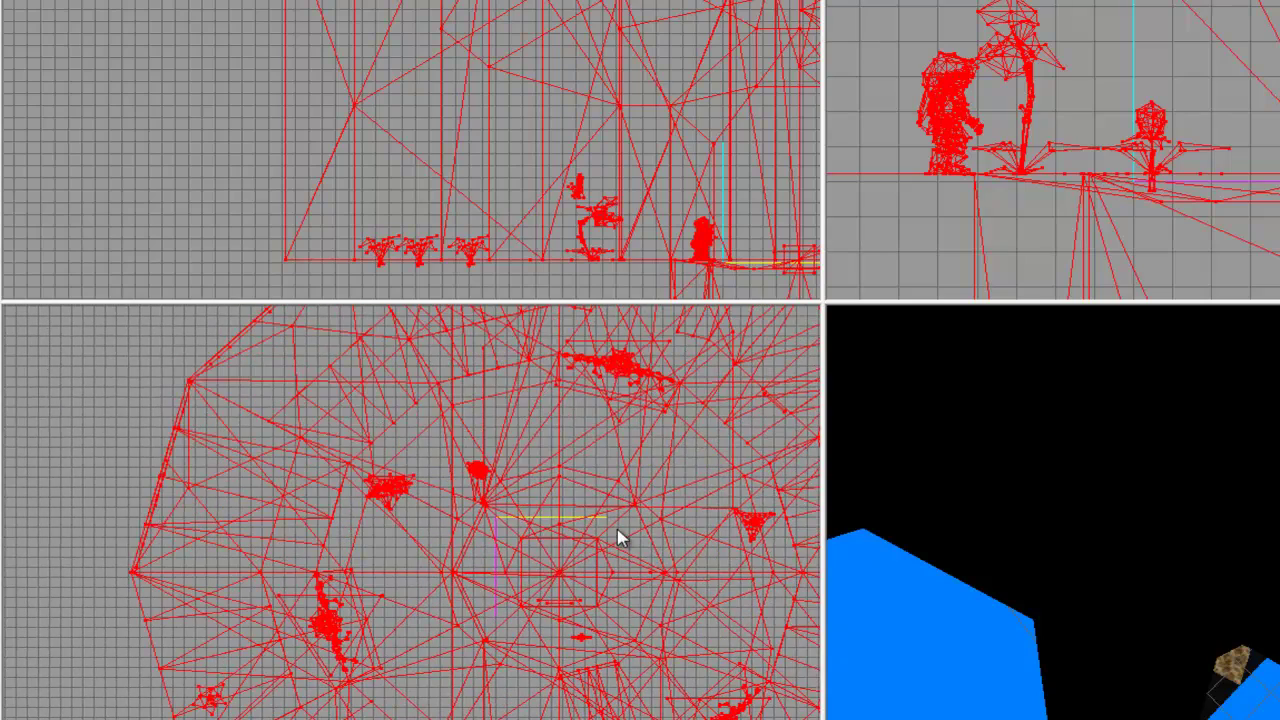
pyautogui.moveTo(483, 530)
pyautogui.mouseDown()
pyautogui.moveTo(511, 489)
pyautogui.moveTo(469, 550)
pyautogui.mouseUp()
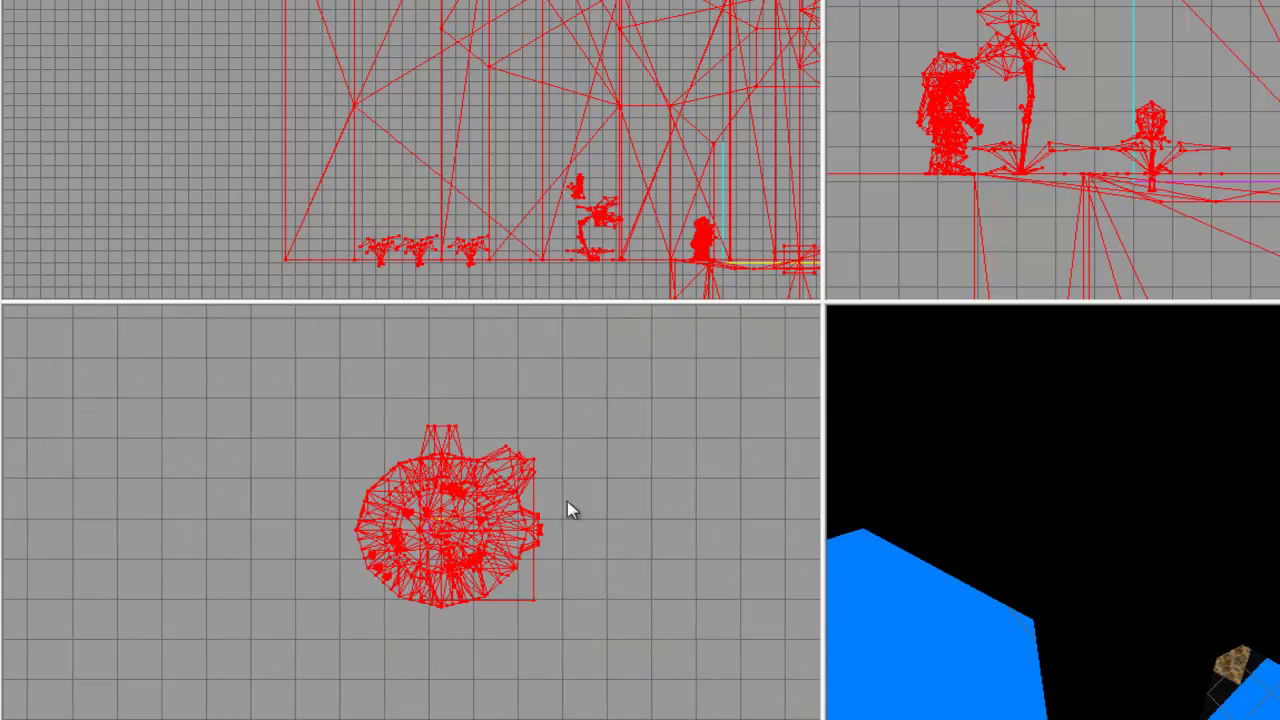
pyautogui.scroll(5, 531, 528)
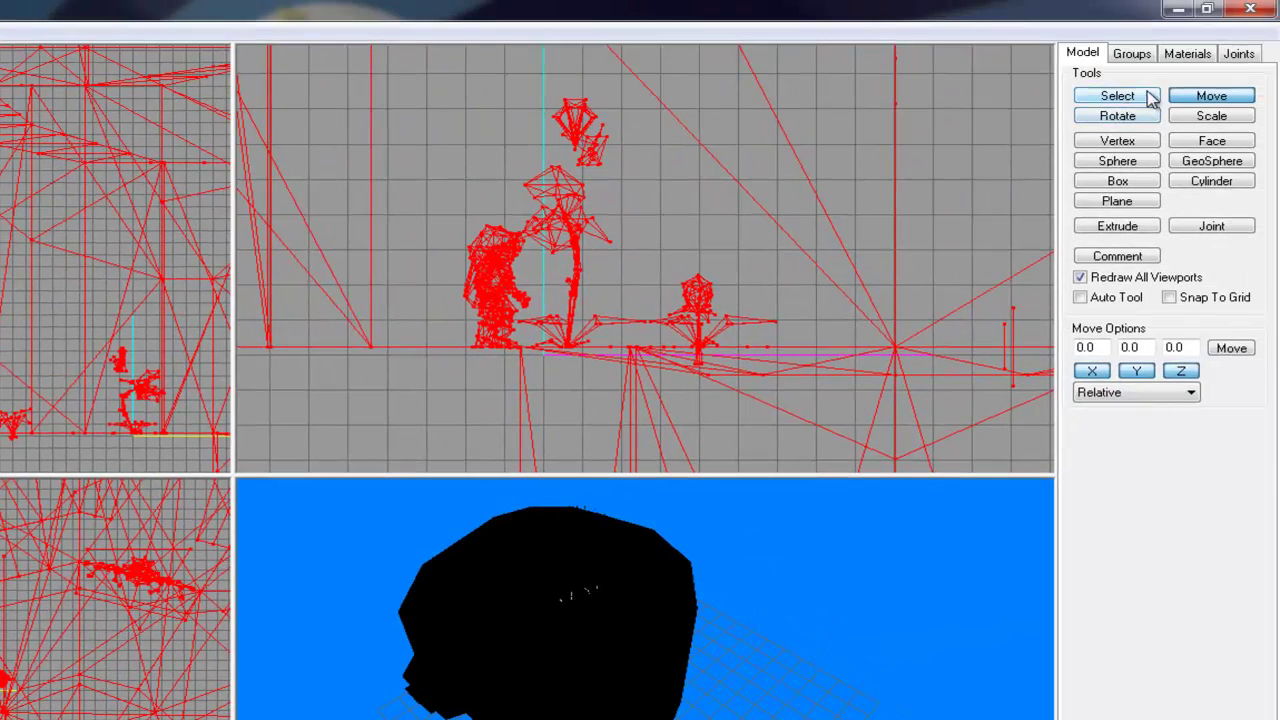
# - Box-select by group around the plant enemy and player character, and delete all geometry outside the selected groups
pyautogui.click(1148, 96)
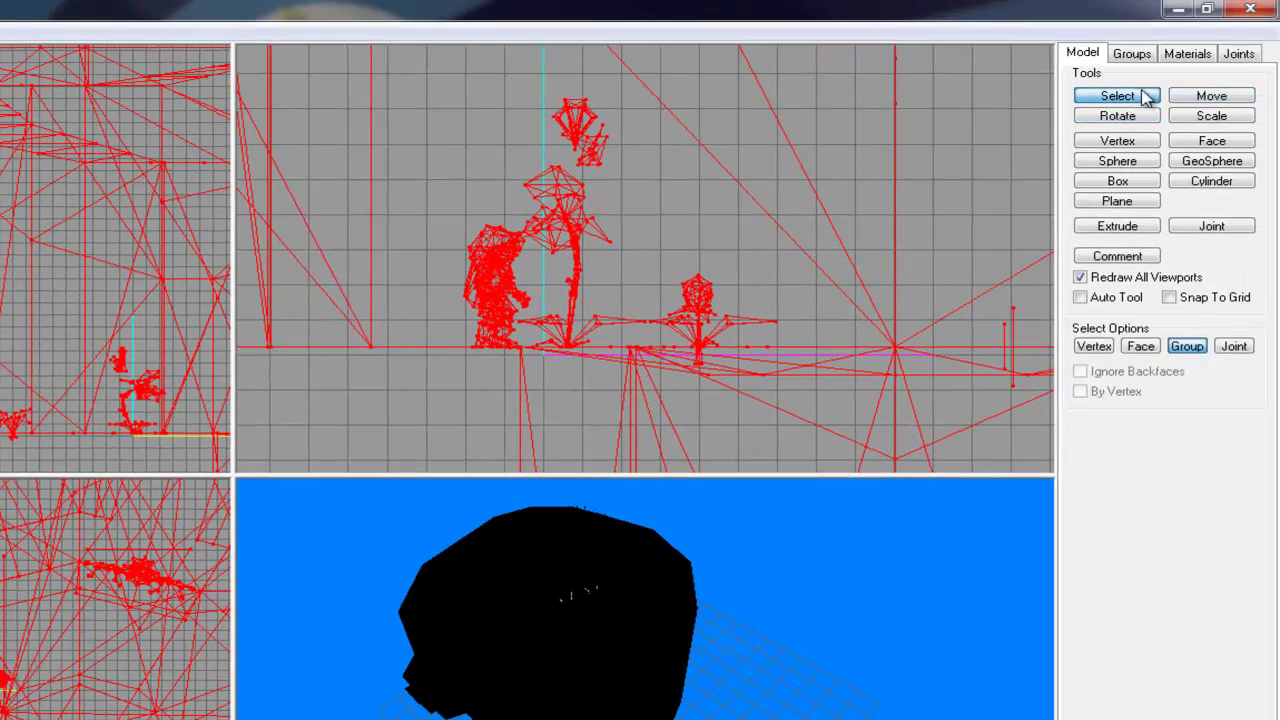
pyautogui.click(1150, 350)
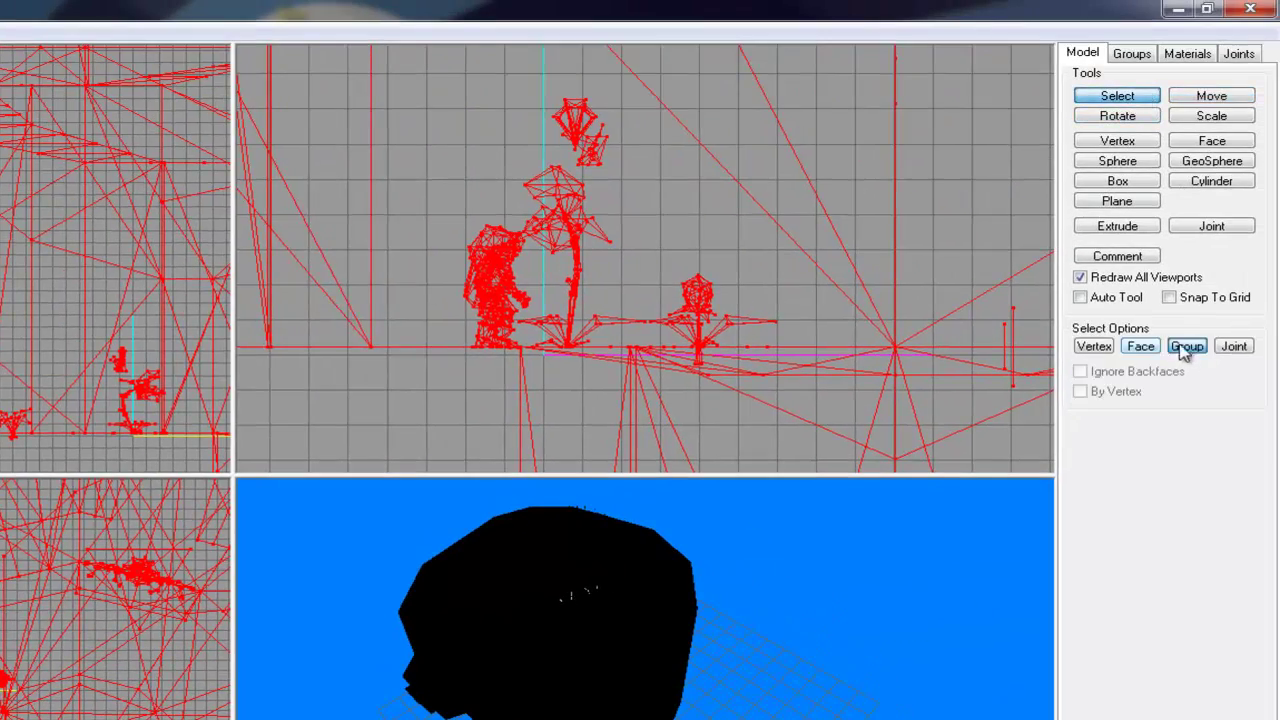
pyautogui.click(507, 407)
pyautogui.moveTo(426, 86); pyautogui.dragTo(623, 374)
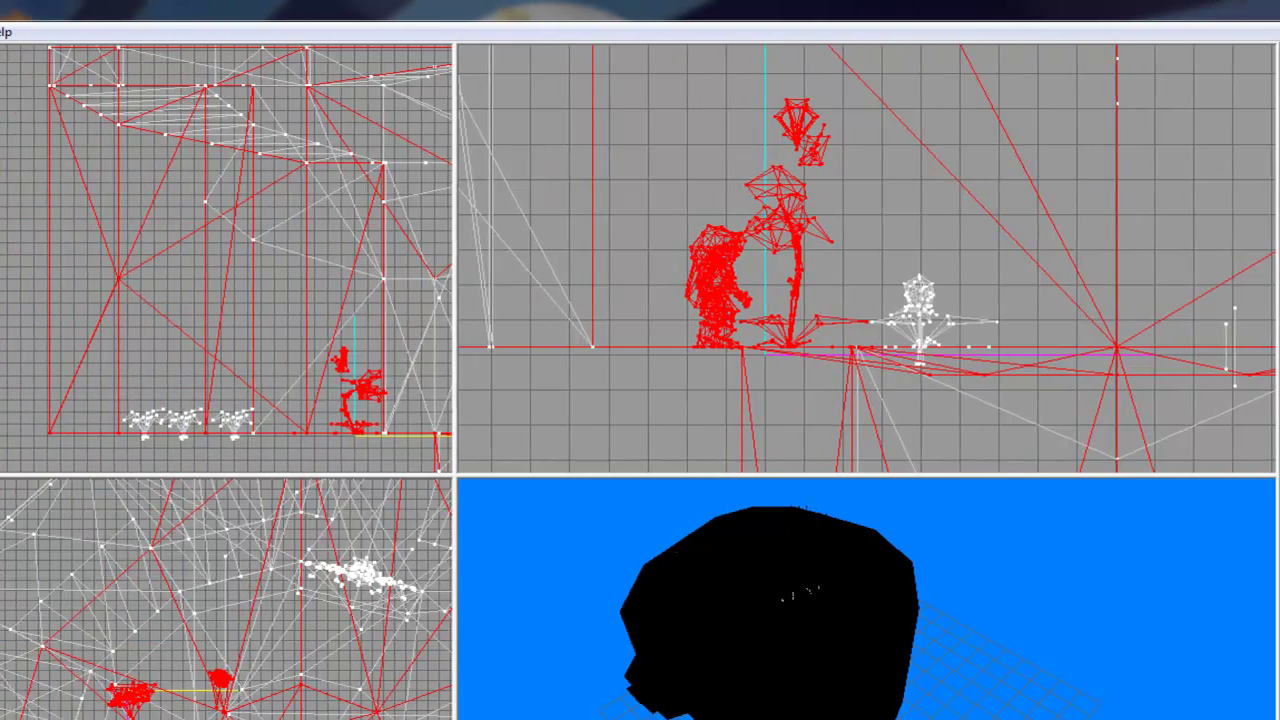
pyautogui.click(43, 31)
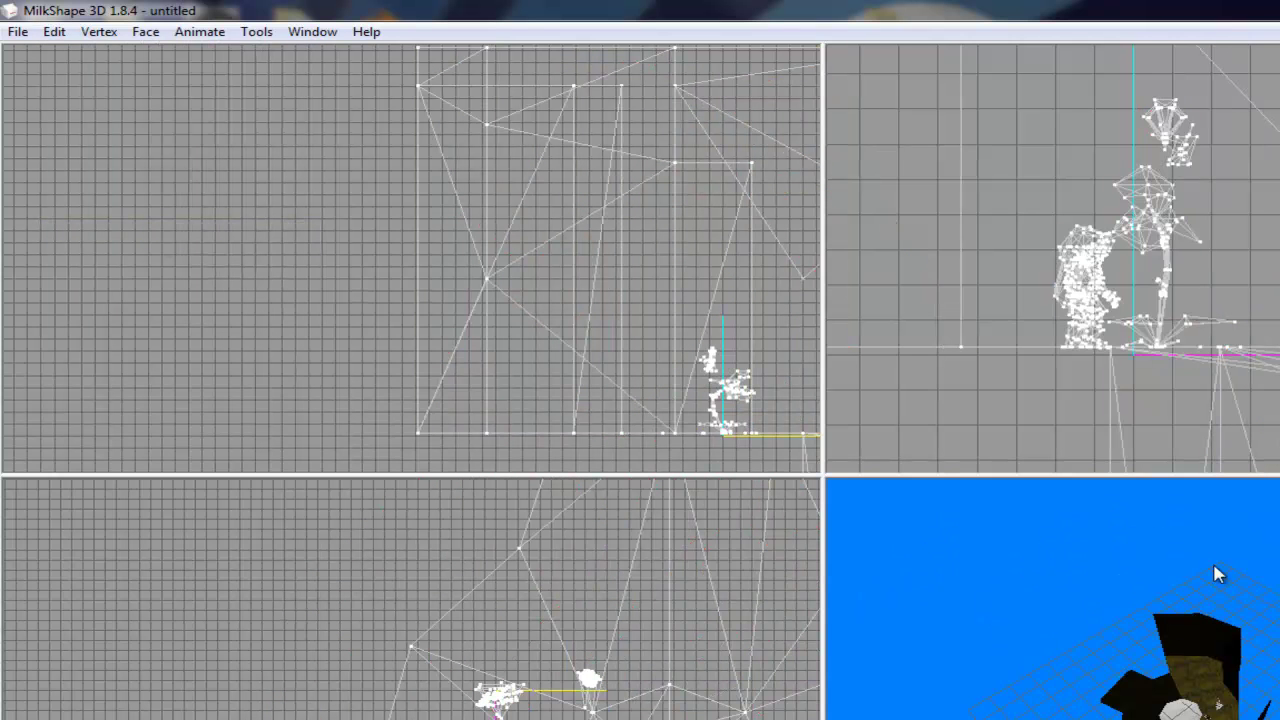
# - Inspect the remaining plant, character and room pieces up close in the 3D viewport
pyautogui.moveTo(1198, 683); pyautogui.dragTo(1256, 672)
pyautogui.scroll(5, 929, 514)
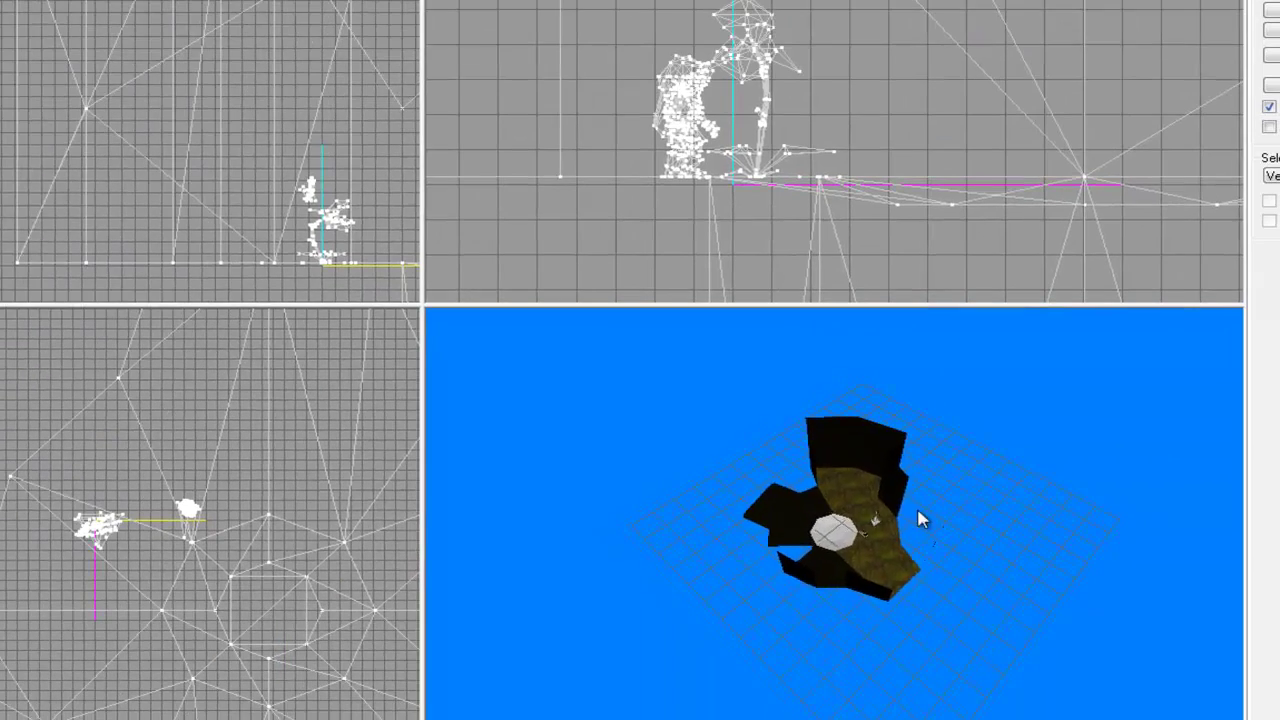
pyautogui.scroll(6, 928, 518)
pyautogui.moveTo(958, 529); pyautogui.dragTo(908, 576)
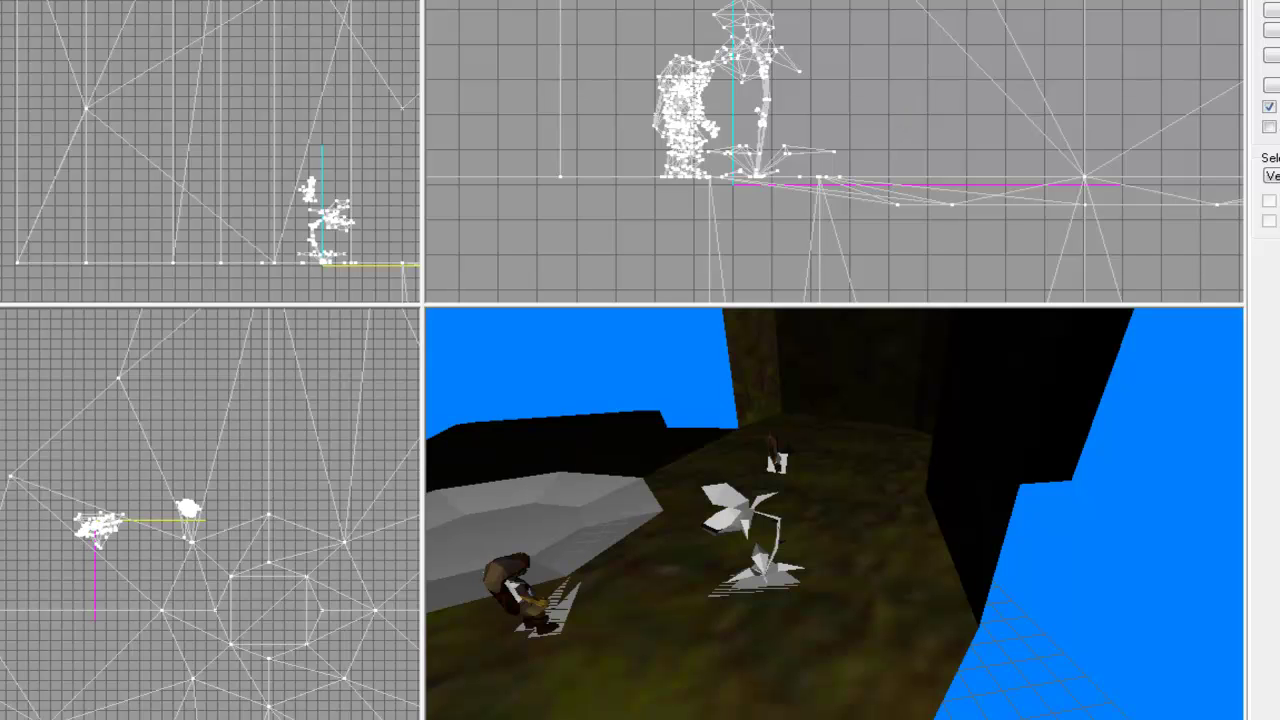
# - Select the room's surrounding wall geometry in the upper viewport, excluding the plant enemy, and delete it
pyautogui.click(757, 52)
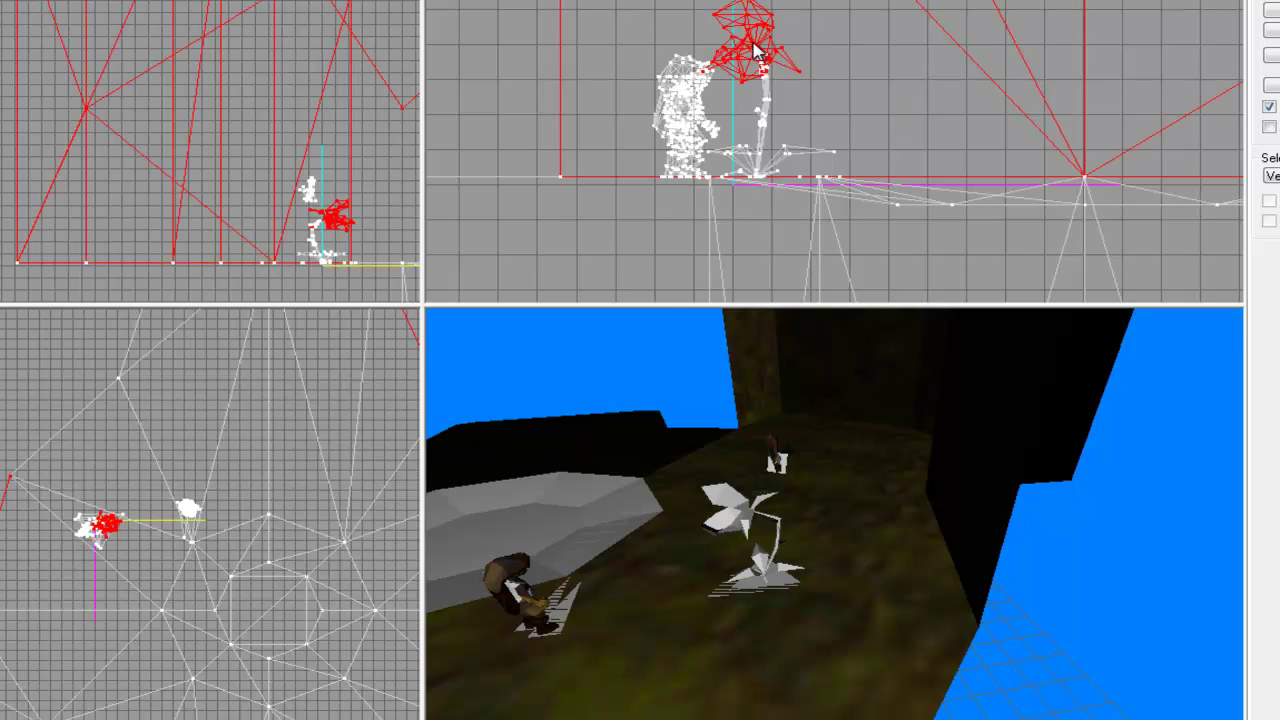
pyautogui.hotkey('ctrl', 'z')
pyautogui.moveTo(612, 2); pyautogui.dragTo(768, 100)
pyautogui.hotkey('ctrl', 'z')
pyautogui.scroll(-8, 895, 140)
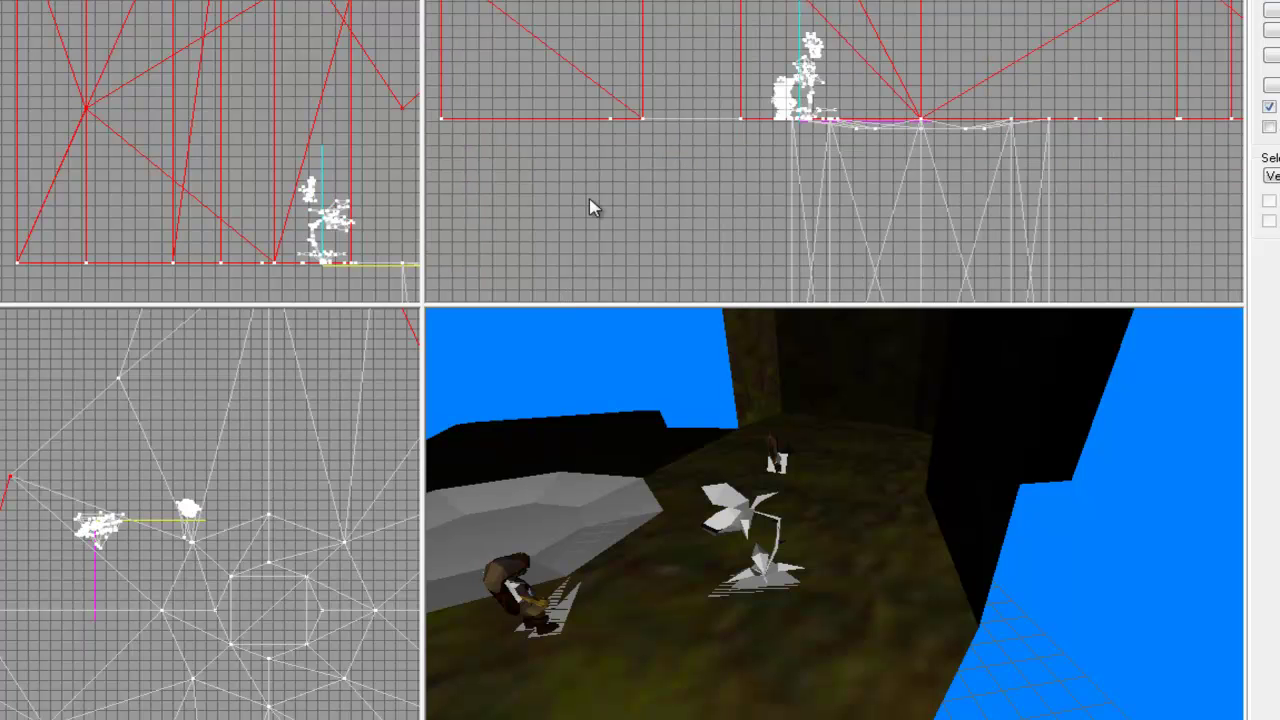
pyautogui.click(623, 213)
pyautogui.click(930, 64)
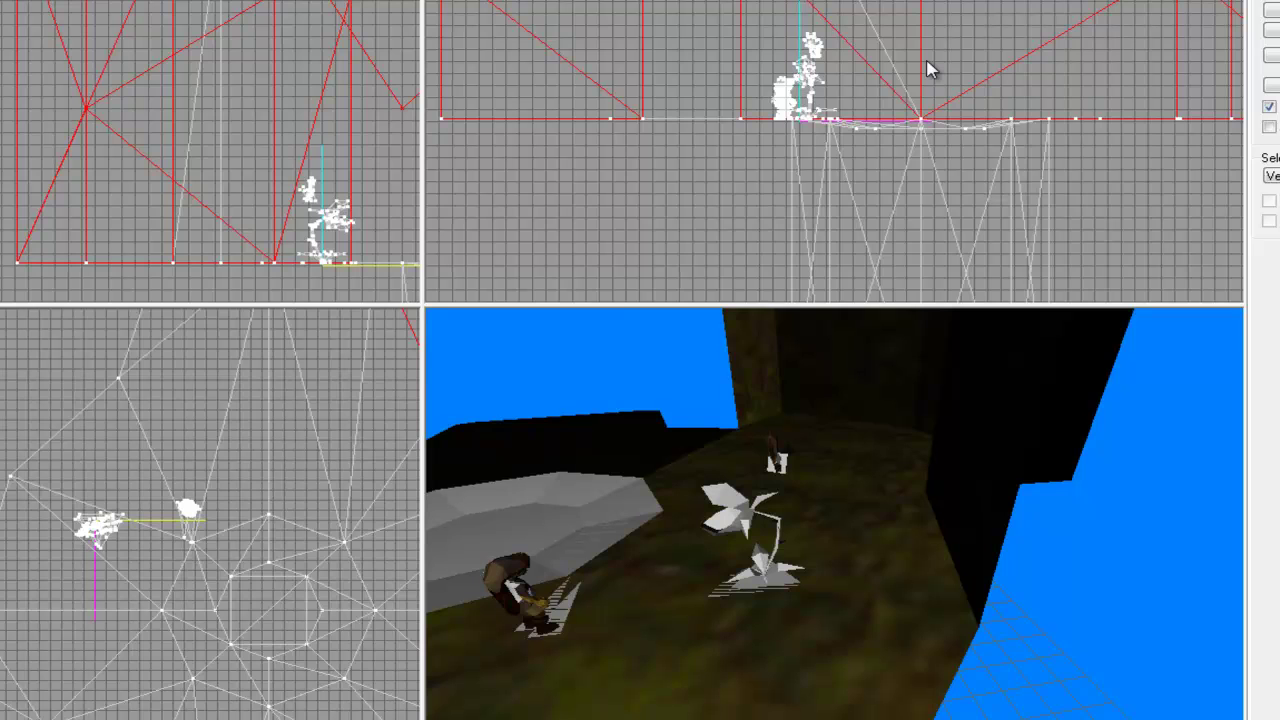
pyautogui.press('Delete')
# - Delete the pit's side walls and the main floor geometry around the plant enemy and player character
pyautogui.click(972, 172)
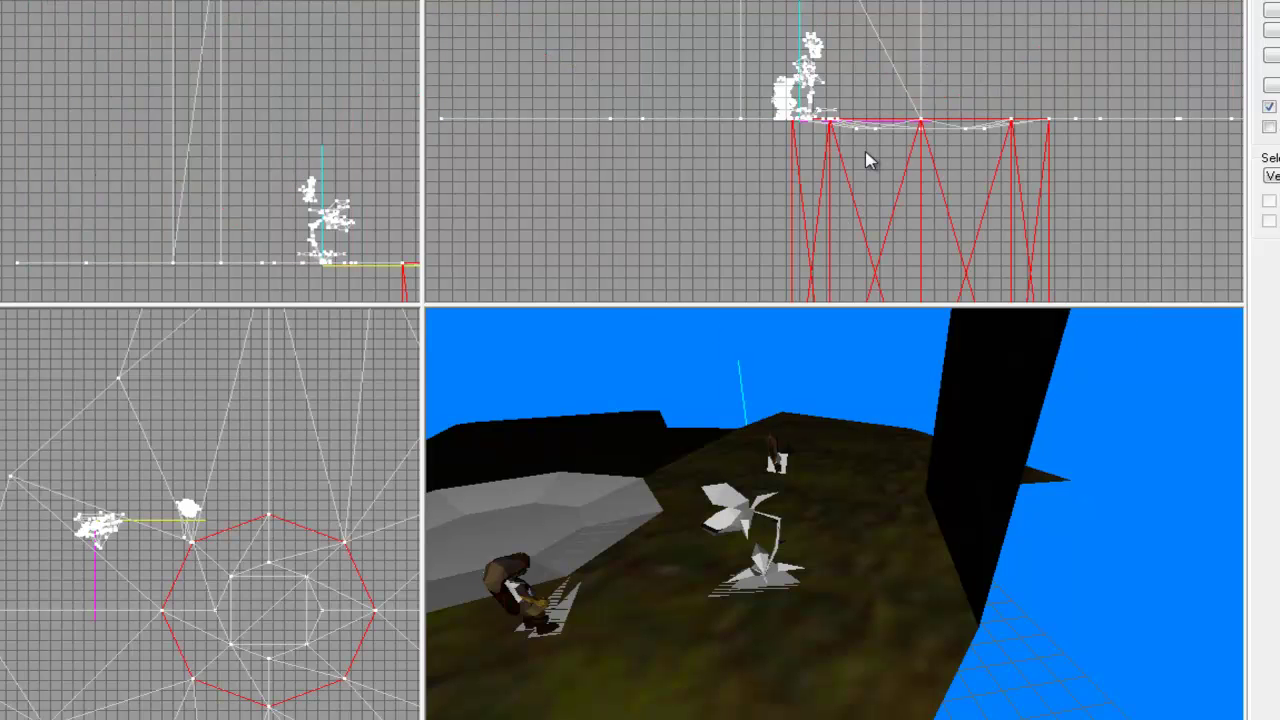
pyautogui.press('Delete')
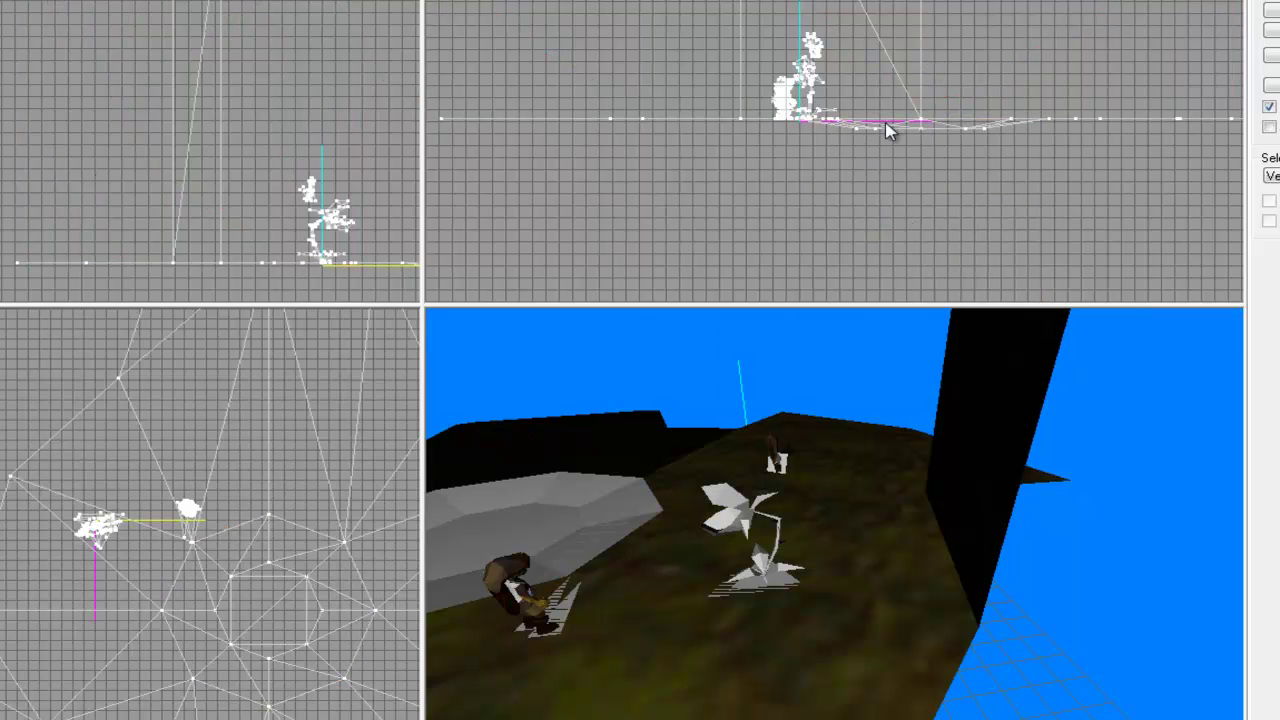
pyautogui.click(899, 128)
pyautogui.press('Delete')
pyautogui.scroll(4, 900, 117)
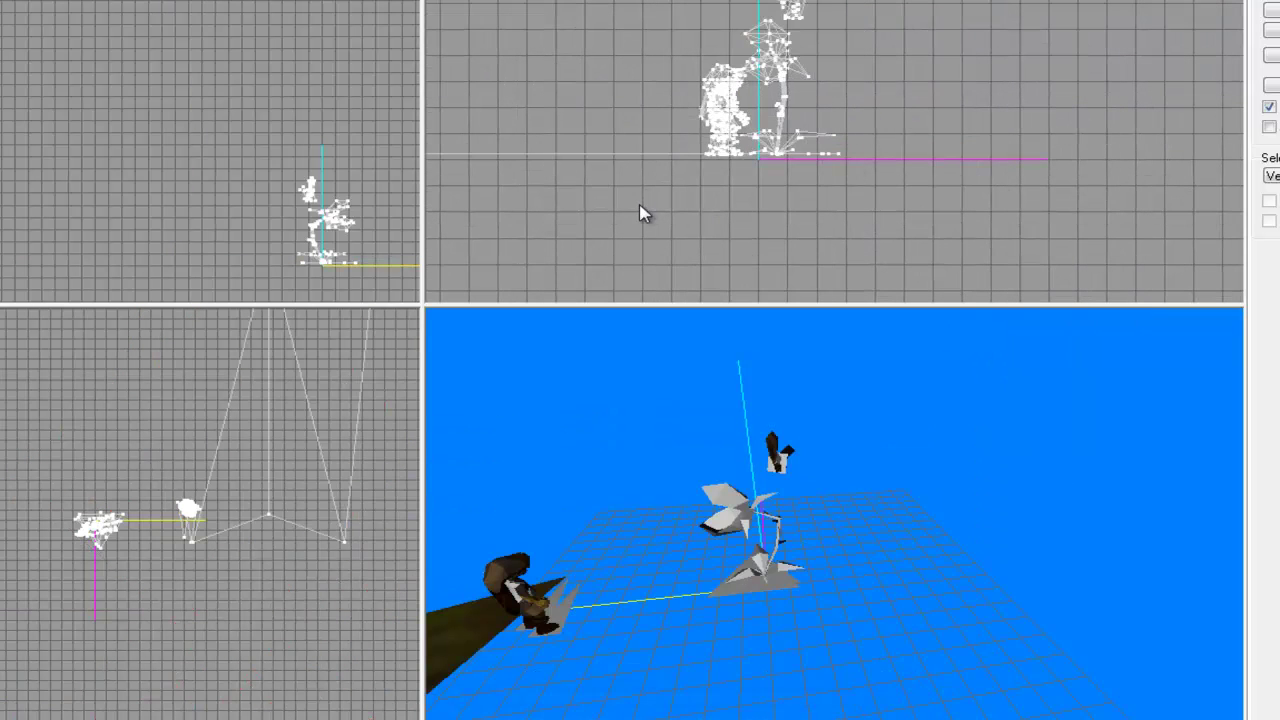
pyautogui.scroll(2, 668, 160)
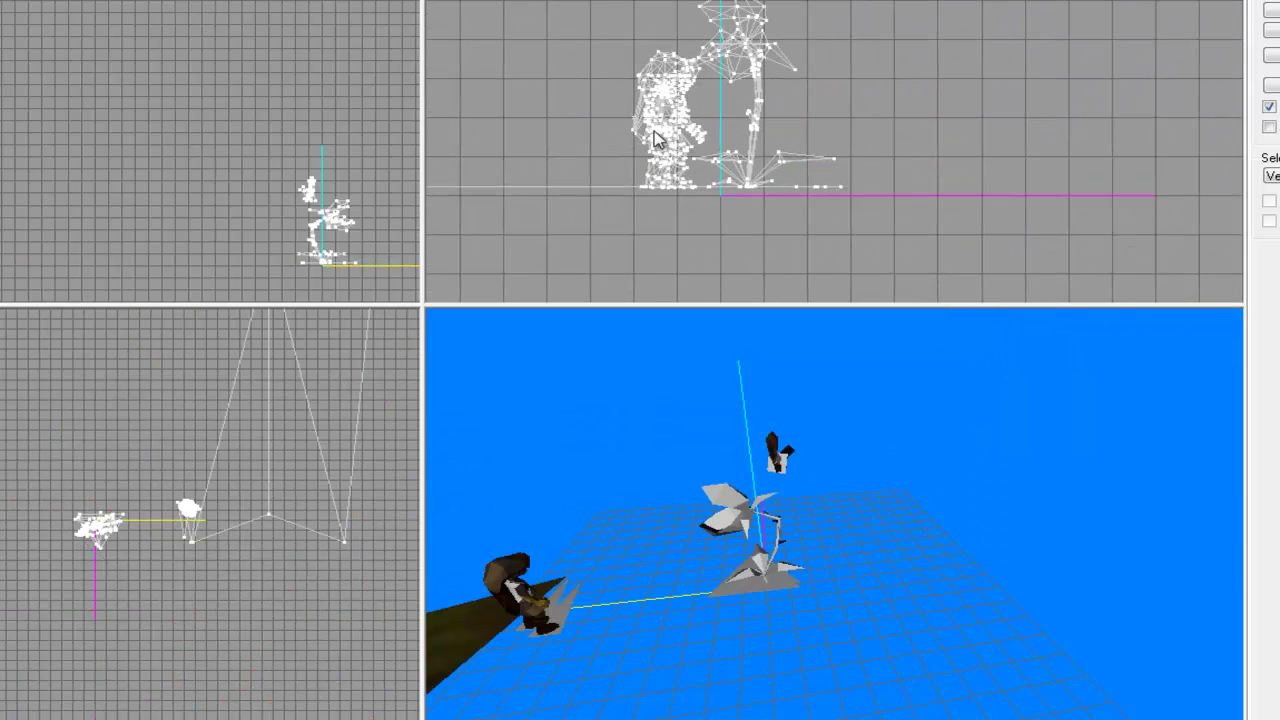
# - Delete the player character's main body groups one by one, keeping the plant enemy beside it
pyautogui.click(647, 138)
pyautogui.press('Delete')
pyautogui.click(662, 122)
pyautogui.press('Delete')
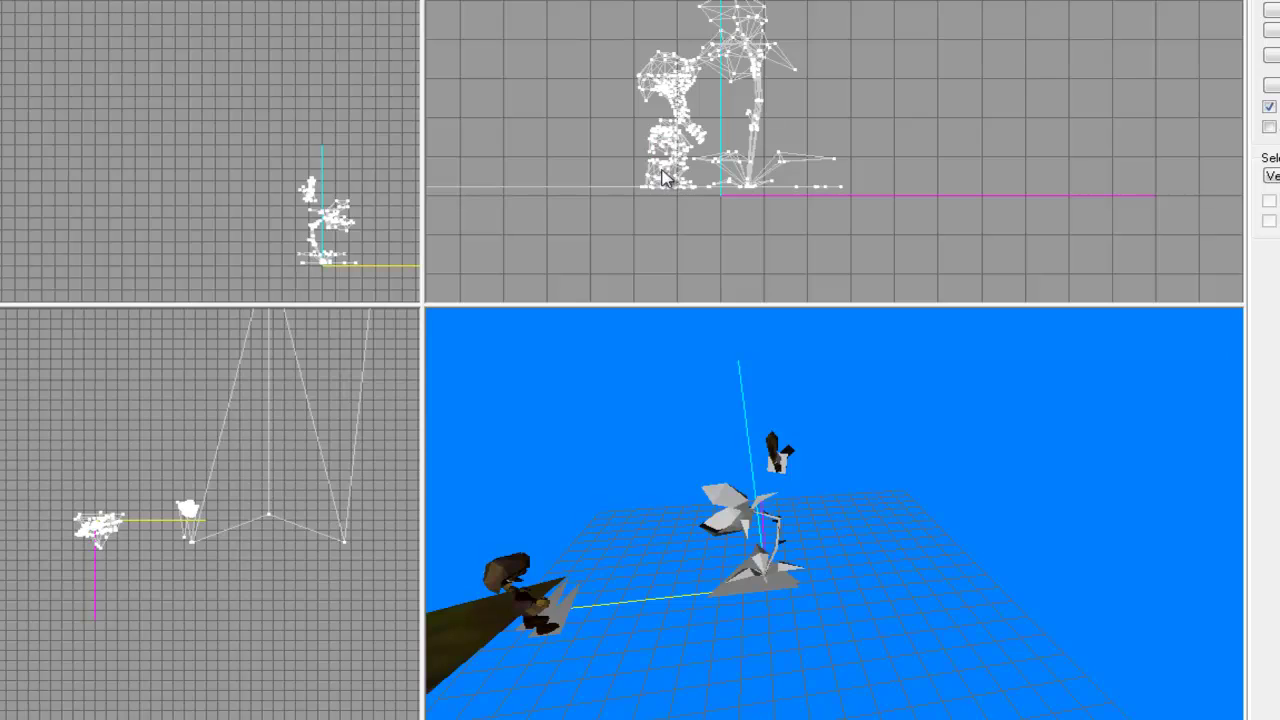
pyautogui.click(663, 140)
pyautogui.press('Delete')
pyautogui.click(669, 75)
pyautogui.press('Delete')
pyautogui.click(672, 108)
pyautogui.press('Delete')
pyautogui.press('Delete')
pyautogui.click(666, 152)
pyautogui.press('Delete')
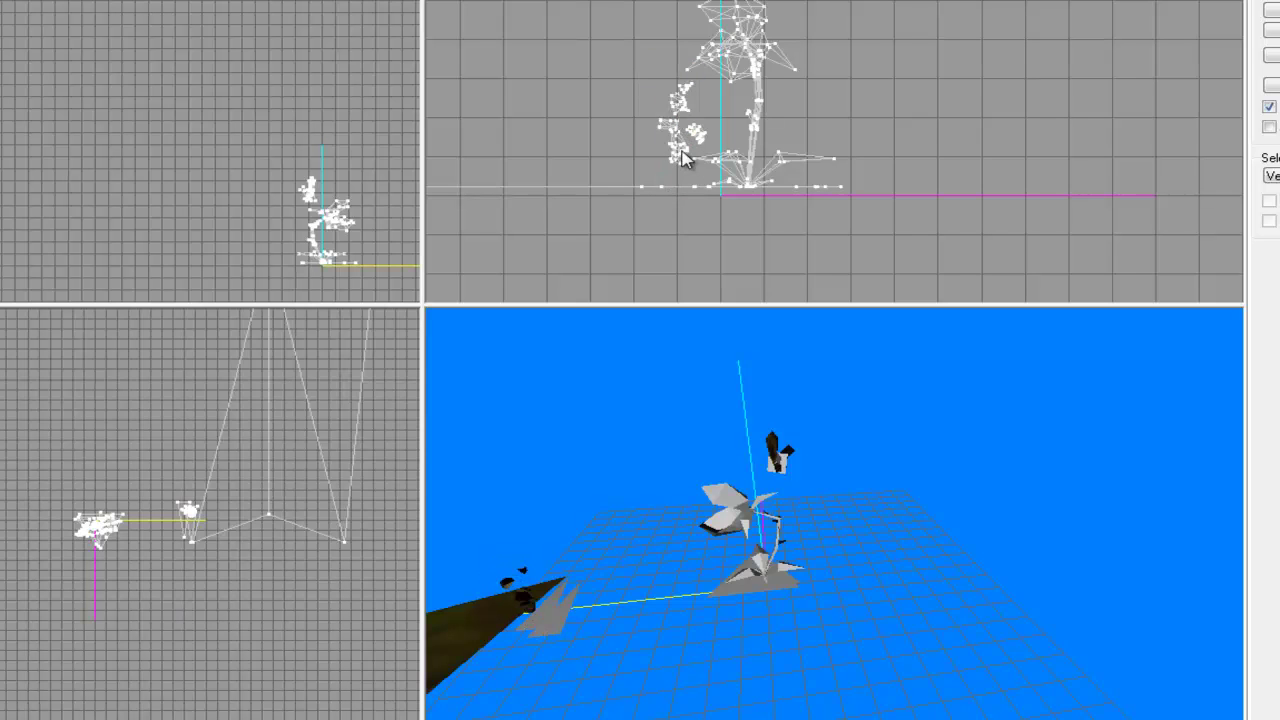
# - Delete the small remaining fragments of the player character beside the plant's stem
pyautogui.press('Delete')
pyautogui.click(690, 130)
pyautogui.press('Delete')
pyautogui.click(676, 160)
pyautogui.press('Delete')
pyautogui.scroll(1, 671, 176)
pyautogui.moveTo(638, 77); pyautogui.dragTo(676, 168)
pyautogui.press('Delete')
# - Delete the leftover floor piece extending away from the plant enemy and the character's ground triangle
pyautogui.moveTo(566, 180); pyautogui.dragTo(620, 234)
pyautogui.press('Delete')
pyautogui.click(637, 197)
pyautogui.press('Delete')
# - Try deleting the group at the base of the plant's stem, and undo the deletion
pyautogui.click(829, 204)
pyautogui.press('Delete')
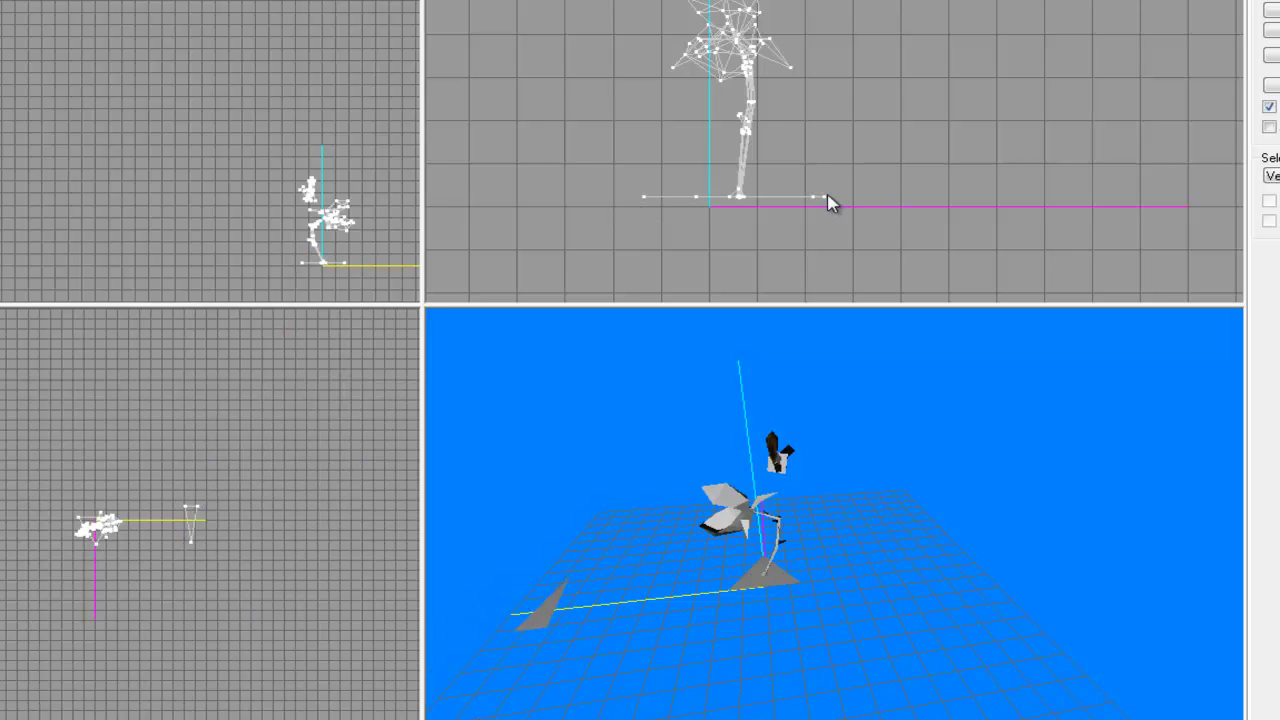
pyautogui.hotkey('ctrl', 'z')
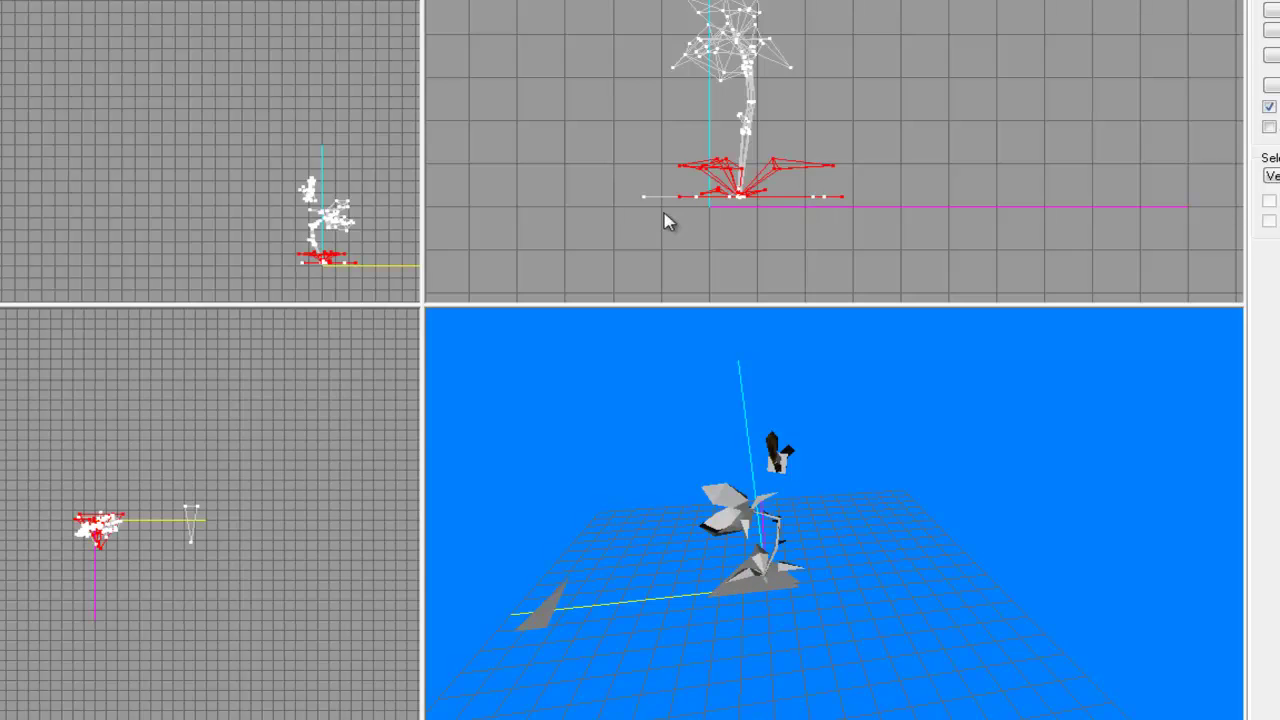
# - Delete the flat ground triangle left where the player character stood
pyautogui.scroll(2, 623, 237)
pyautogui.click(597, 236)
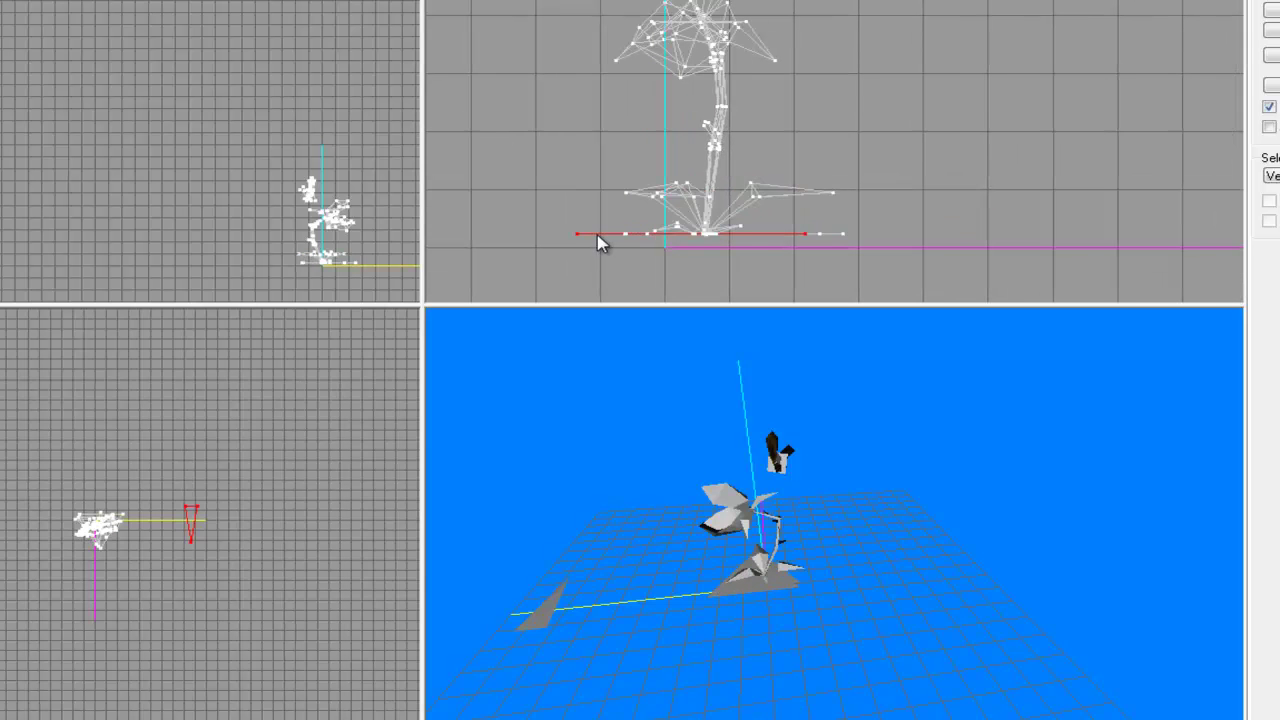
pyautogui.press('Delete')
# - Try removing the flat geometry beneath the plant together with its base leaves, undo it, and clear the selection
pyautogui.click(836, 243)
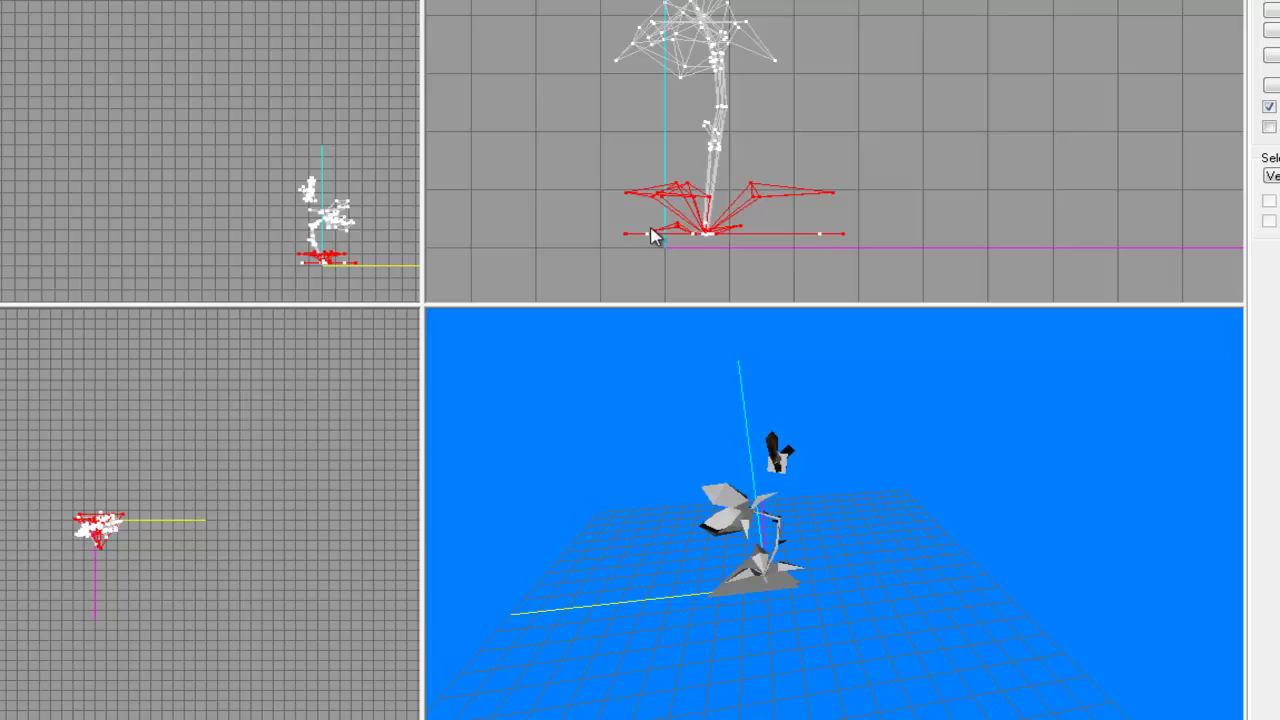
pyautogui.press('Delete')
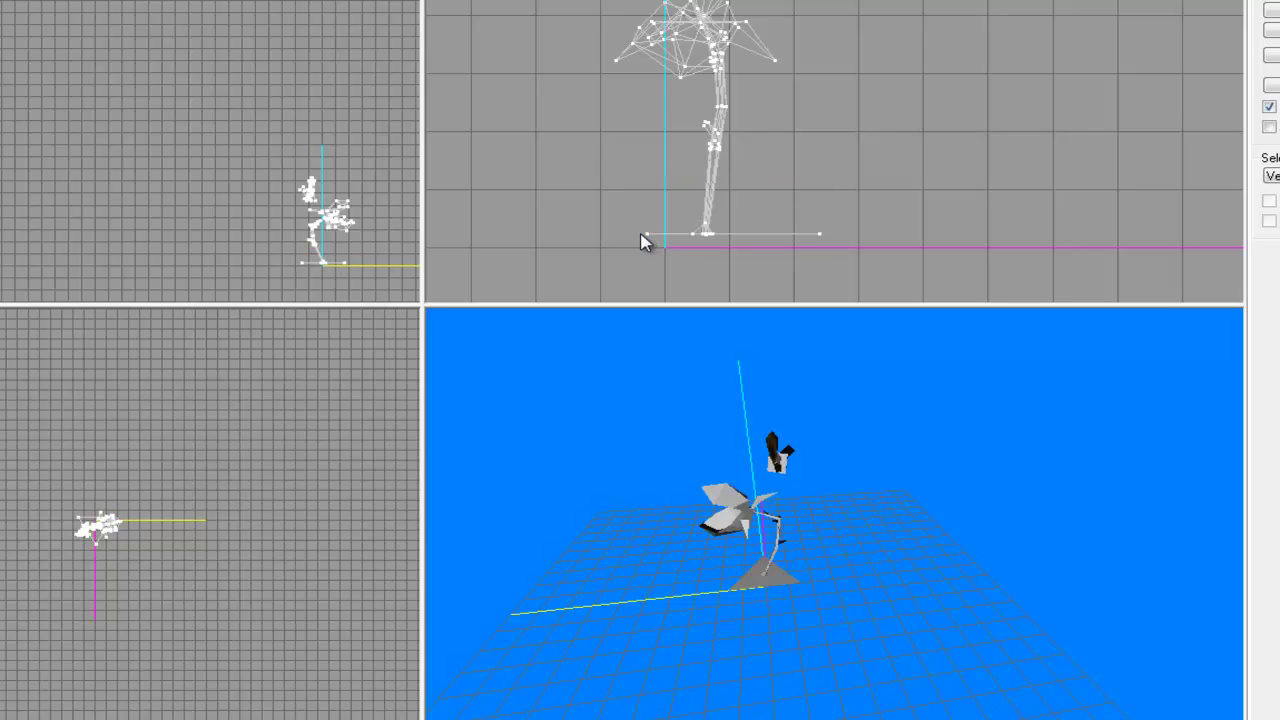
pyautogui.hotkey('ctrl', 'z')
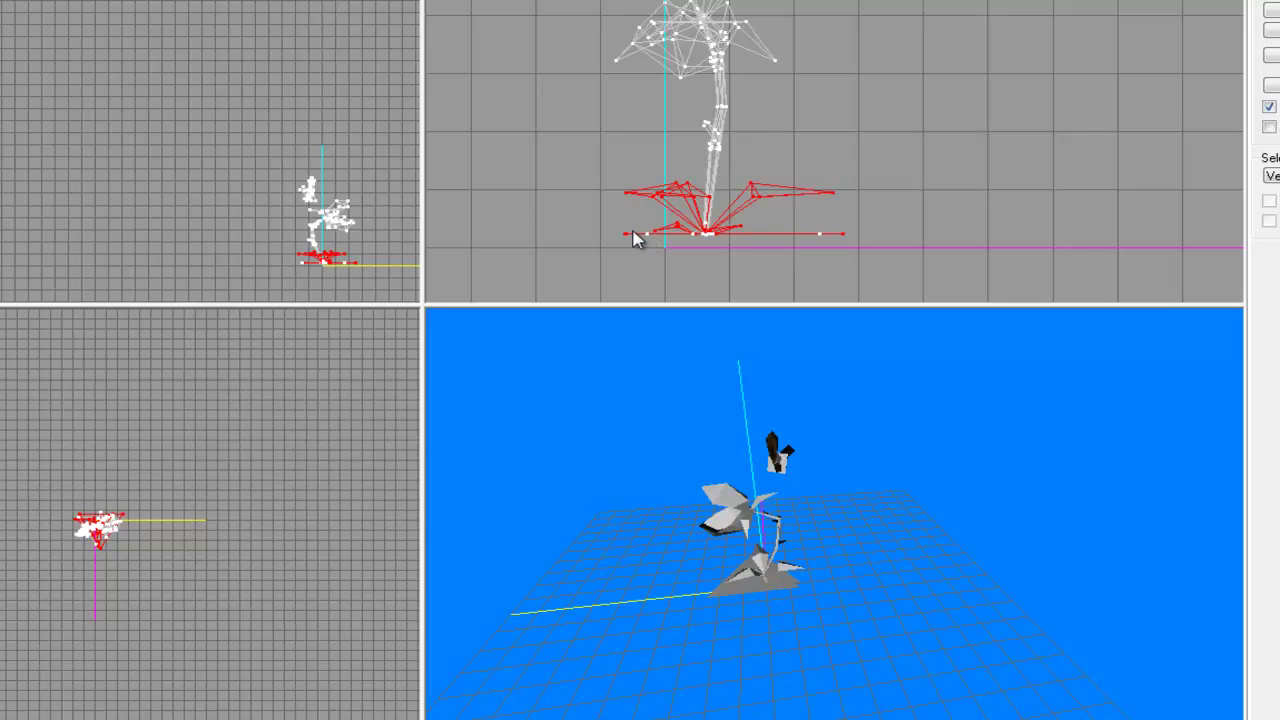
pyautogui.hotkey('ctrl', 'z')
pyautogui.keyDown('shift'); pyautogui.click(649, 236); pyautogui.keyUp('shift')
pyautogui.click(655, 270)
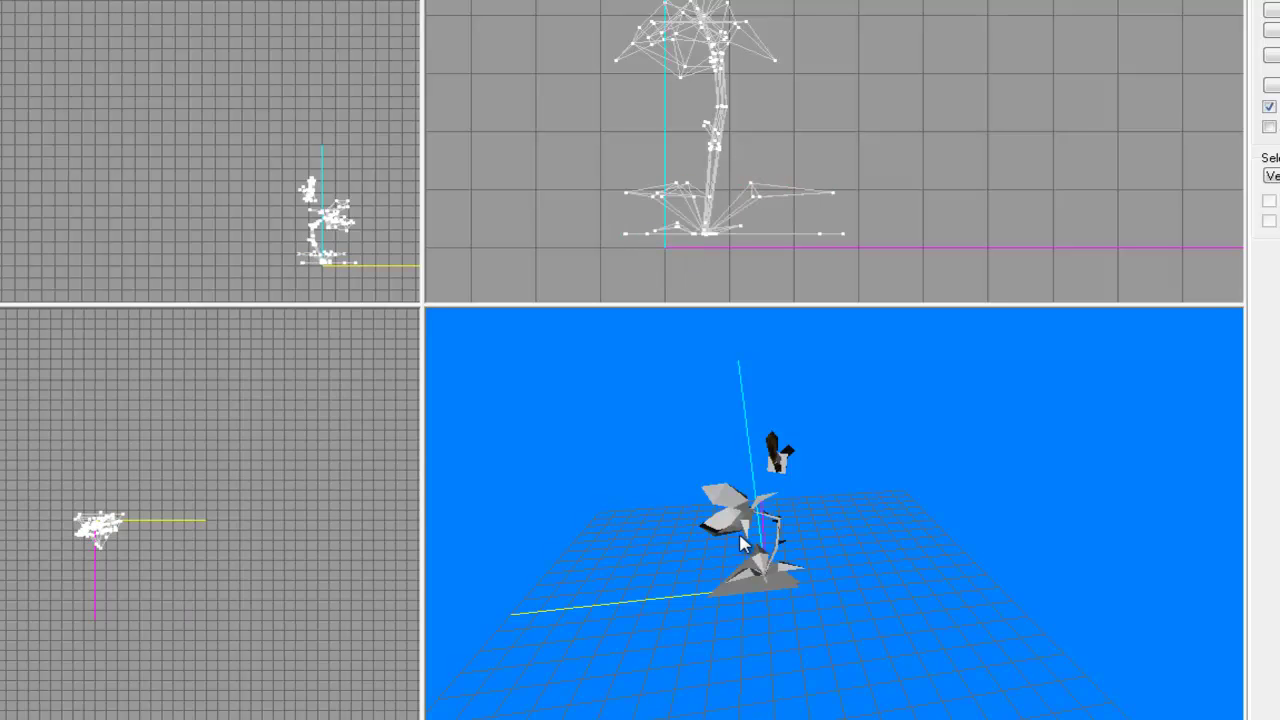
# - Delete the stray object floating above the plant's head and check the isolated plant in the 3D viewport
pyautogui.moveTo(822, 4); pyautogui.dragTo(848, 174)
pyautogui.moveTo(706, 24); pyautogui.dragTo(780, 149)
pyautogui.press('Delete')
pyautogui.press('Delete')
pyautogui.press('Delete')
pyautogui.moveTo(849, 484); pyautogui.dragTo(698, 617)
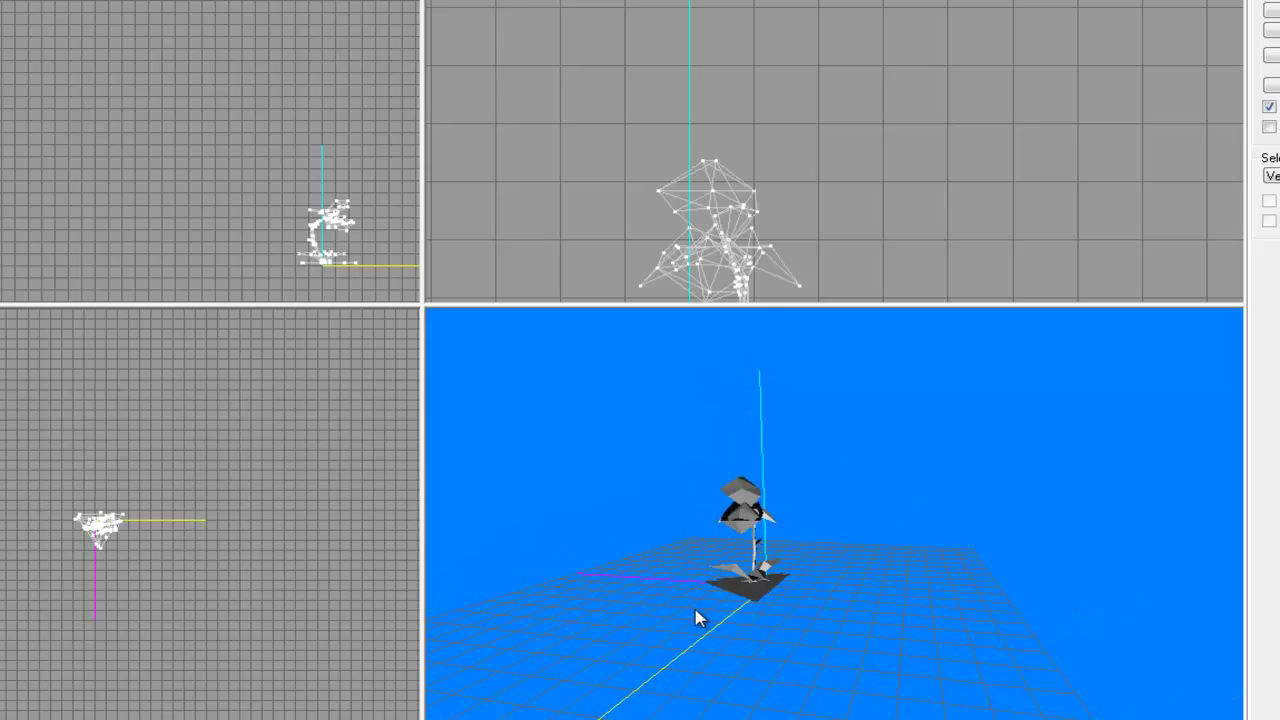